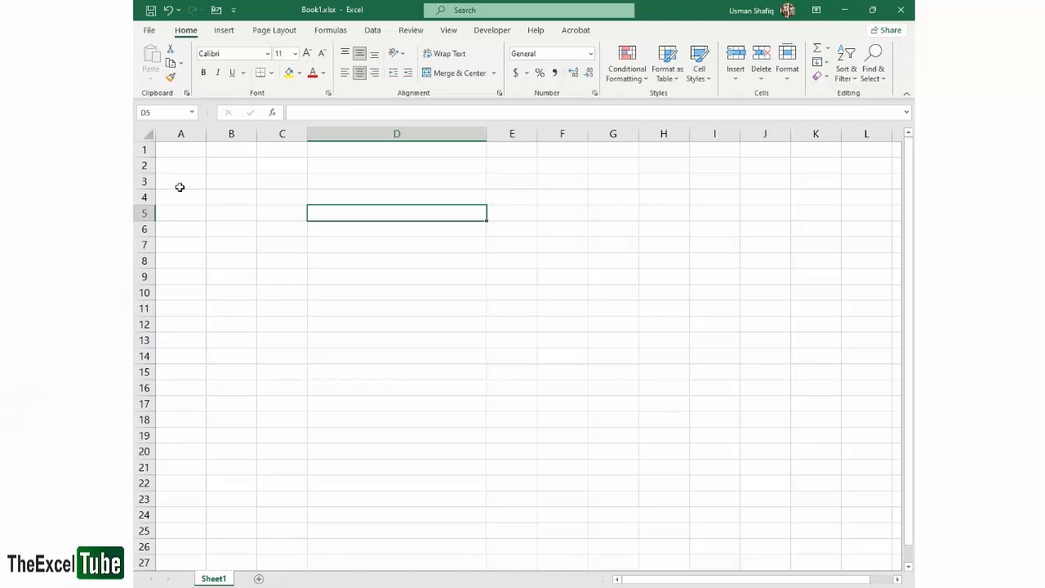
{"action": "left_click", "coordinate": [317, 251]}
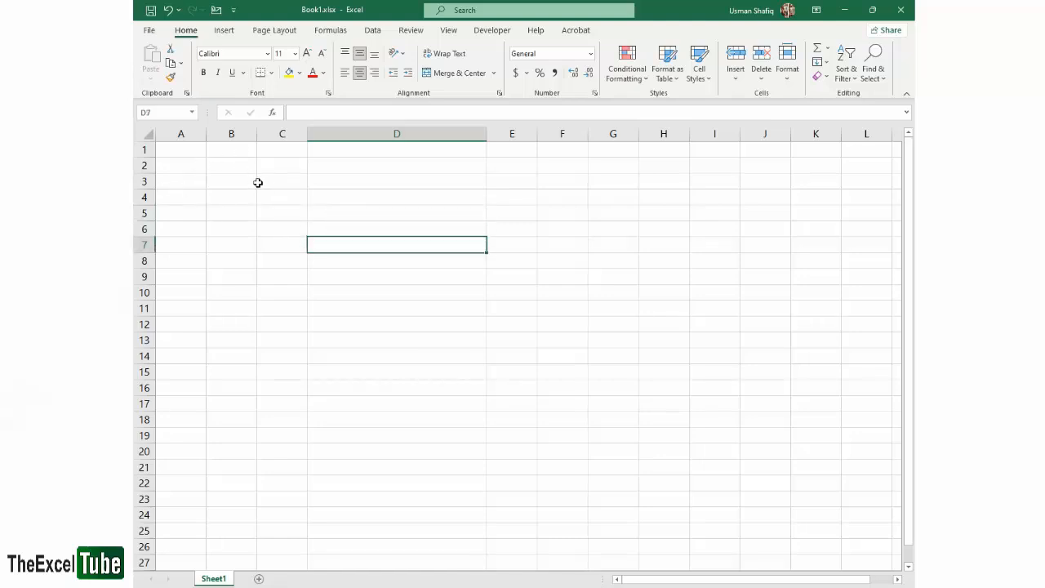
{"action": "left_click", "coordinate": [282, 196]}
{"action": "left_click", "coordinate": [228, 177]}
{"action": "left_click", "coordinate": [180, 162]}
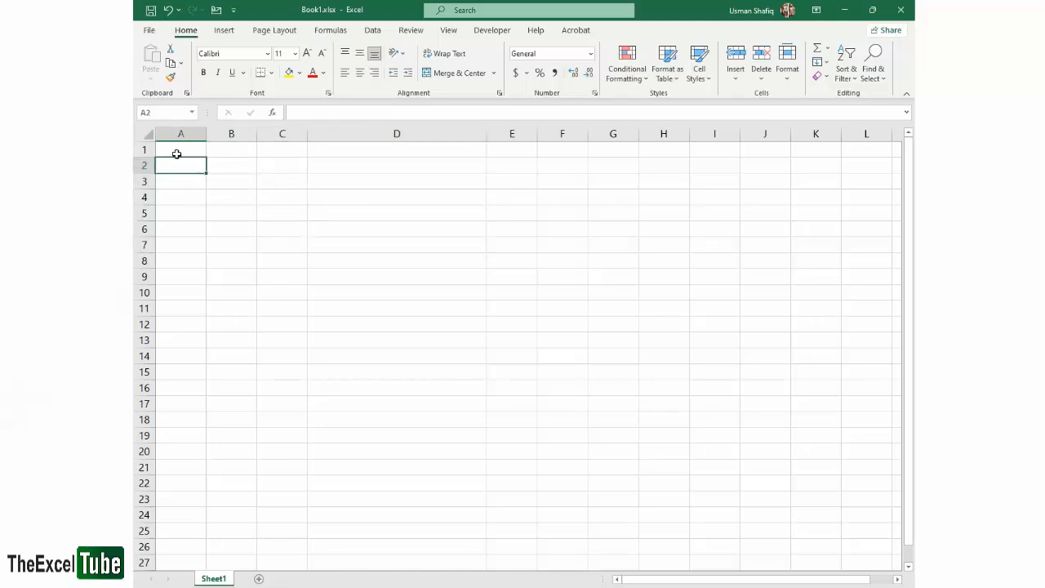
{"action": "left_click", "coordinate": [294, 180]}
{"action": "scroll", "coordinate": [218, 163], "scroll_direction": "up", "scroll_amount": 5}
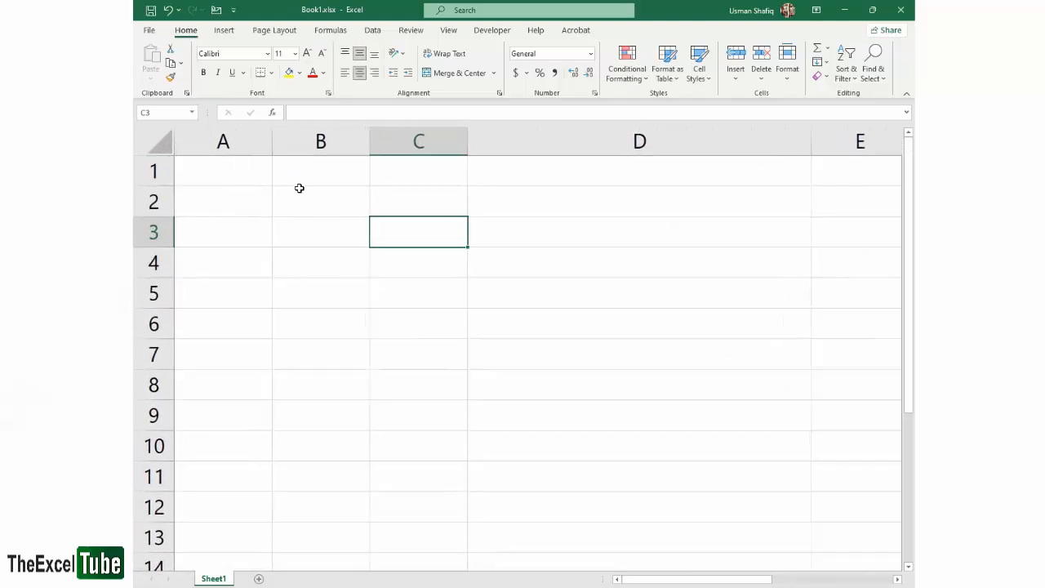
{"action": "left_click", "coordinate": [273, 199]}
{"action": "left_click", "coordinate": [244, 175]}
{"action": "left_click", "coordinate": [330, 208]}
{"action": "left_click", "coordinate": [441, 202]}
{"action": "left_click", "coordinate": [495, 203]}
{"action": "left_click", "coordinate": [494, 232]}
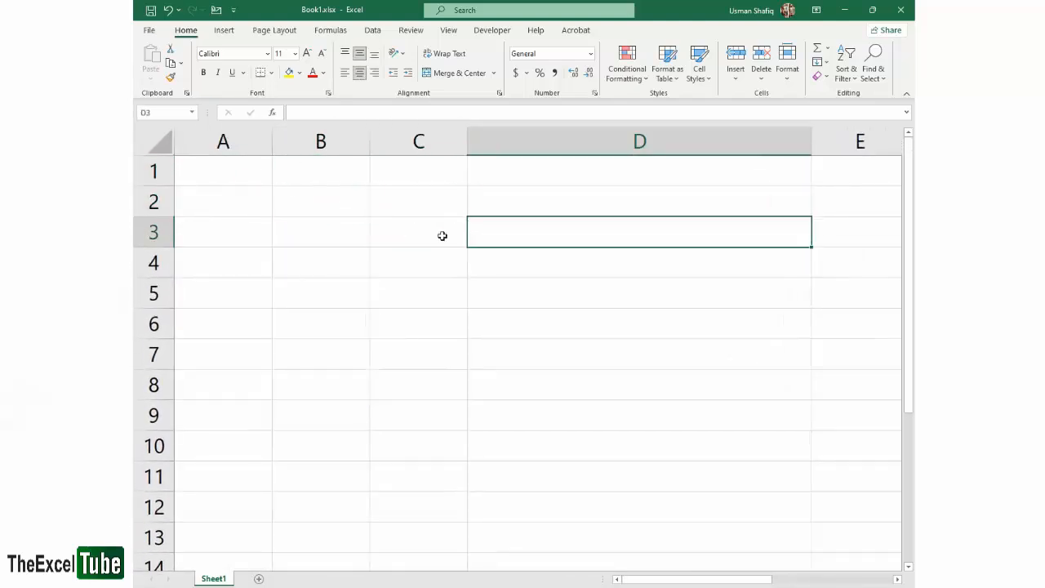
{"action": "left_click", "coordinate": [439, 235]}
{"action": "left_click", "coordinate": [310, 201]}
{"action": "left_click", "coordinate": [409, 201], "text": "ctrl"}
{"action": "left_click", "coordinate": [330, 202], "text": "ctrl"}
{"action": "left_click", "coordinate": [334, 233], "text": "ctrl"}
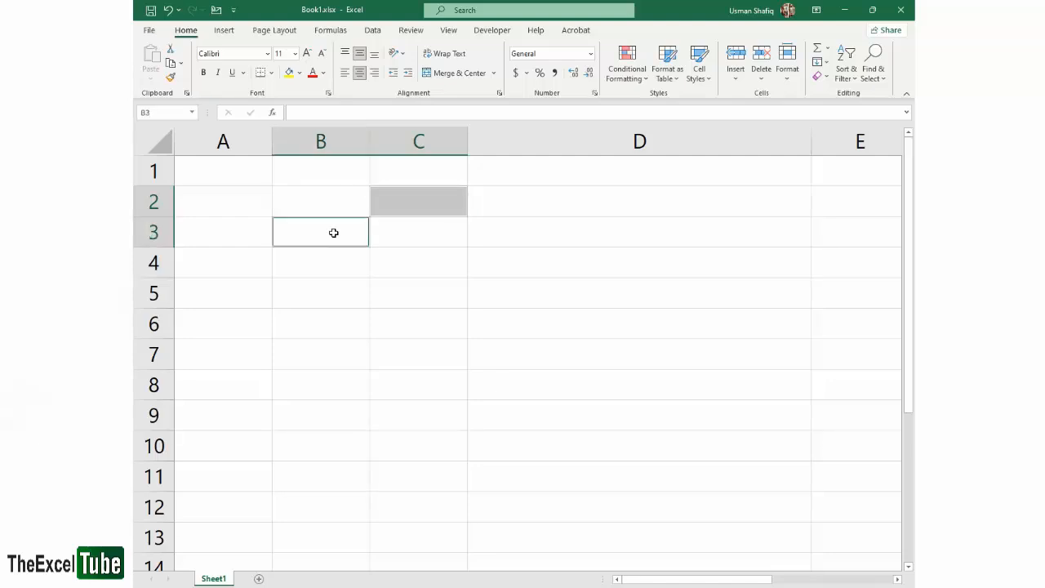
Apply All Borders to the cell block B2:C3
{"action": "left_click_drag", "start_coordinate": [330, 190], "coordinate": [392, 234]}
{"action": "left_click", "coordinate": [271, 73]}
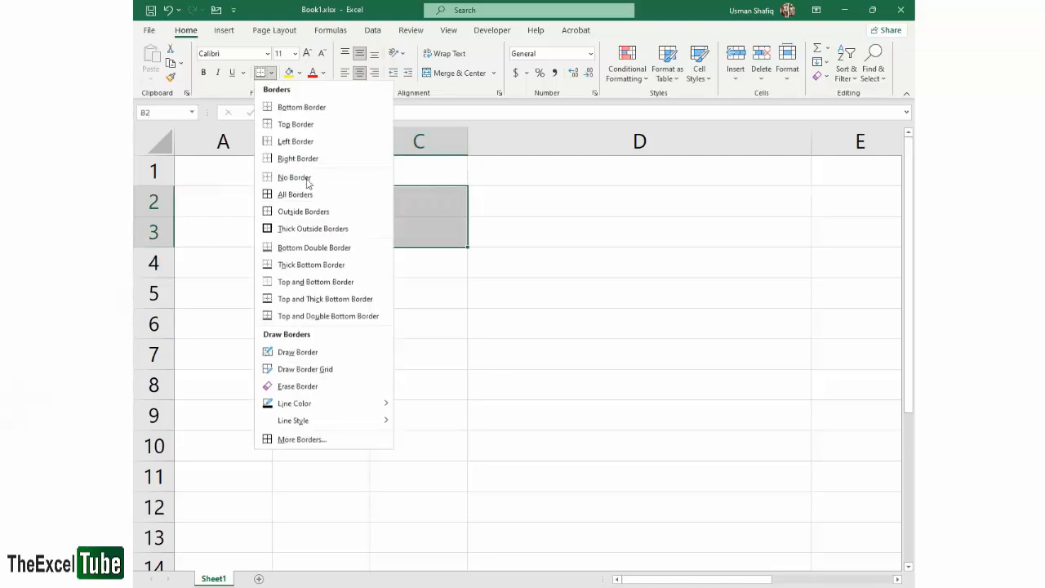
{"action": "left_click", "coordinate": [298, 201]}
{"action": "left_click", "coordinate": [413, 291]}
{"action": "left_click", "coordinate": [383, 232]}
{"action": "left_click", "coordinate": [359, 201]}
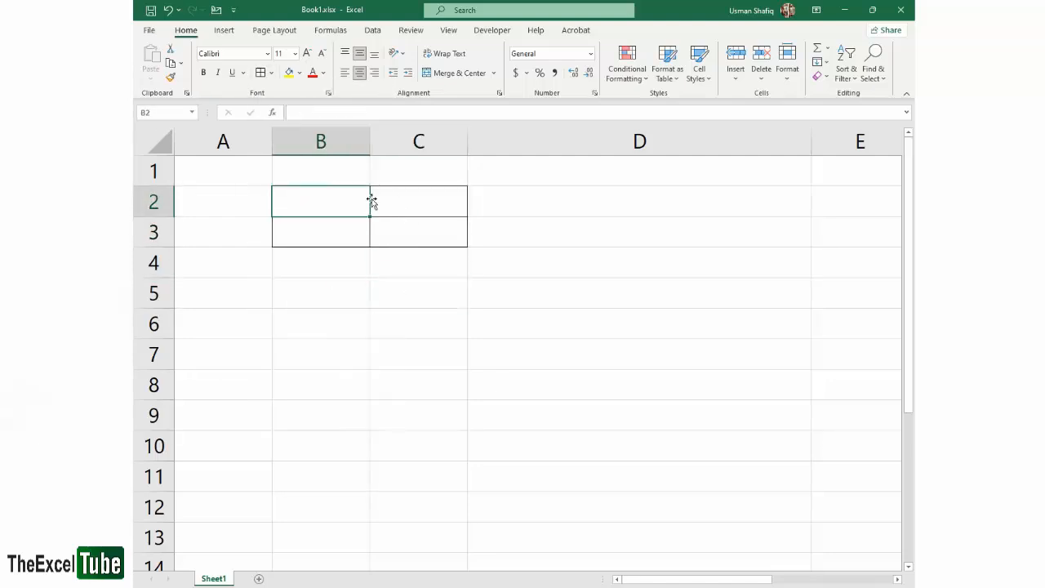
Examine how column B and row 2 intersect at cell B2 by selecting both together
{"action": "left_click", "coordinate": [418, 210]}
{"action": "left_click", "coordinate": [327, 203]}
{"action": "left_click_drag", "start_coordinate": [240, 175], "coordinate": [506, 330]}
{"action": "left_click", "coordinate": [350, 189]}
{"action": "left_click", "coordinate": [322, 138]}
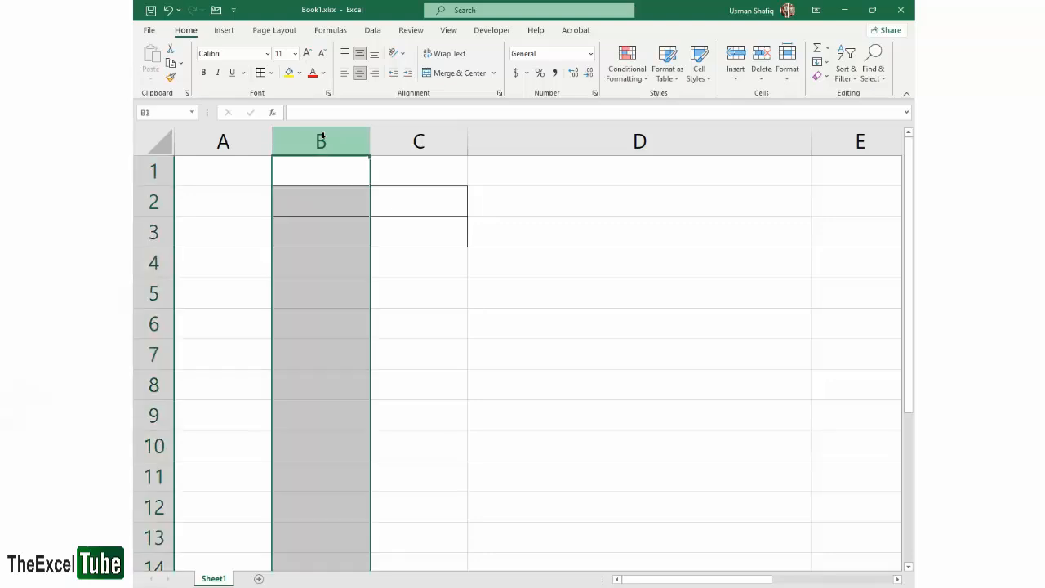
{"action": "left_click", "coordinate": [154, 201], "text": "ctrl"}
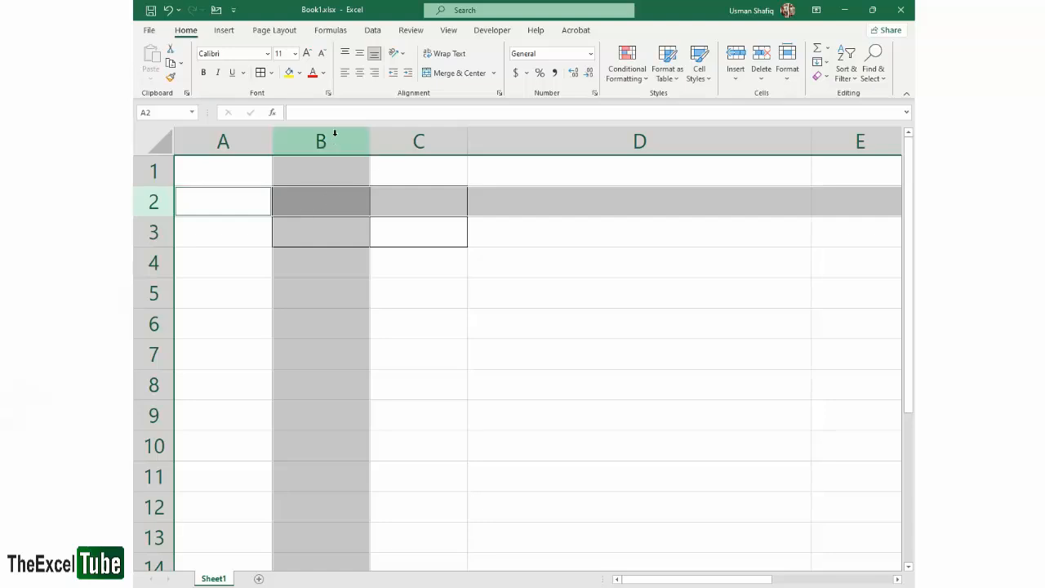
{"action": "left_click", "coordinate": [356, 210]}
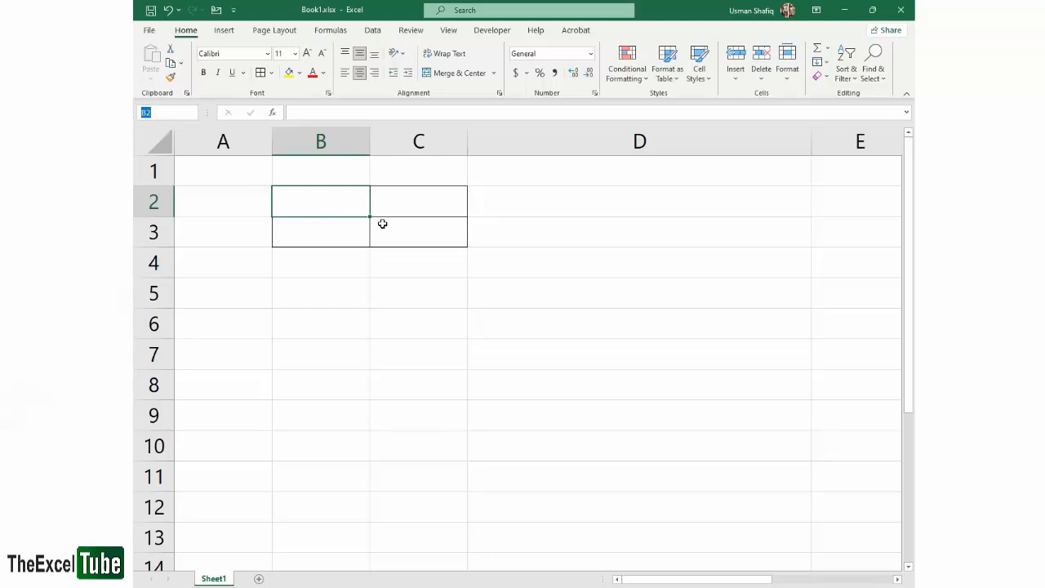
{"action": "left_click", "coordinate": [324, 140]}
{"action": "left_click", "coordinate": [159, 202]}
Label the two upper bordered cells with their own addresses, B2 and C2
{"action": "left_click", "coordinate": [306, 212]}
{"action": "type", "text": "B2"}
{"action": "key", "text": "Tab"}
{"action": "type", "text": "C"}
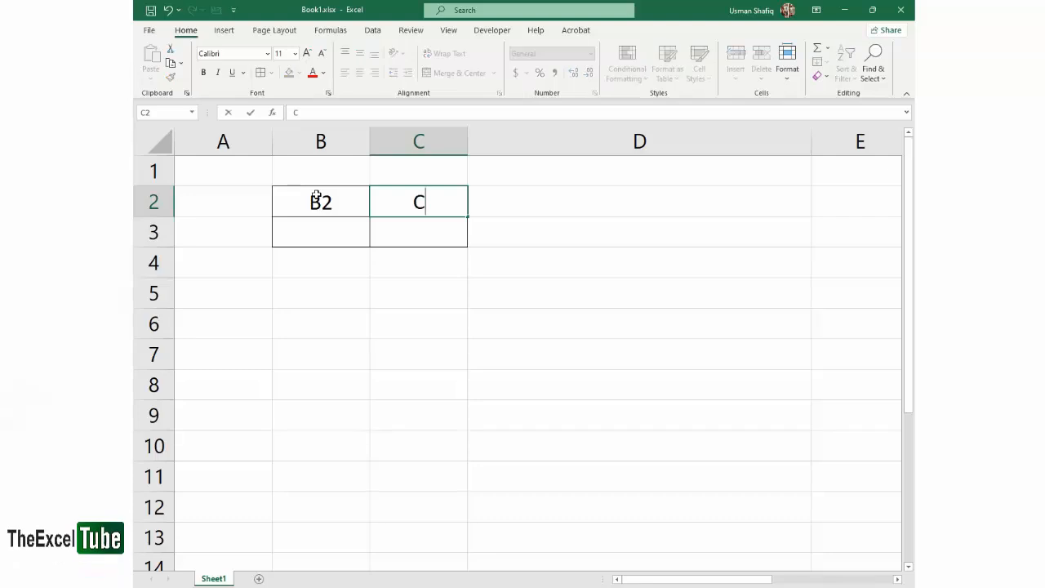
{"action": "key", "text": "Return"}
{"action": "key", "text": "Up"}
{"action": "type", "text": "C2"}
{"action": "key", "text": "Return"}
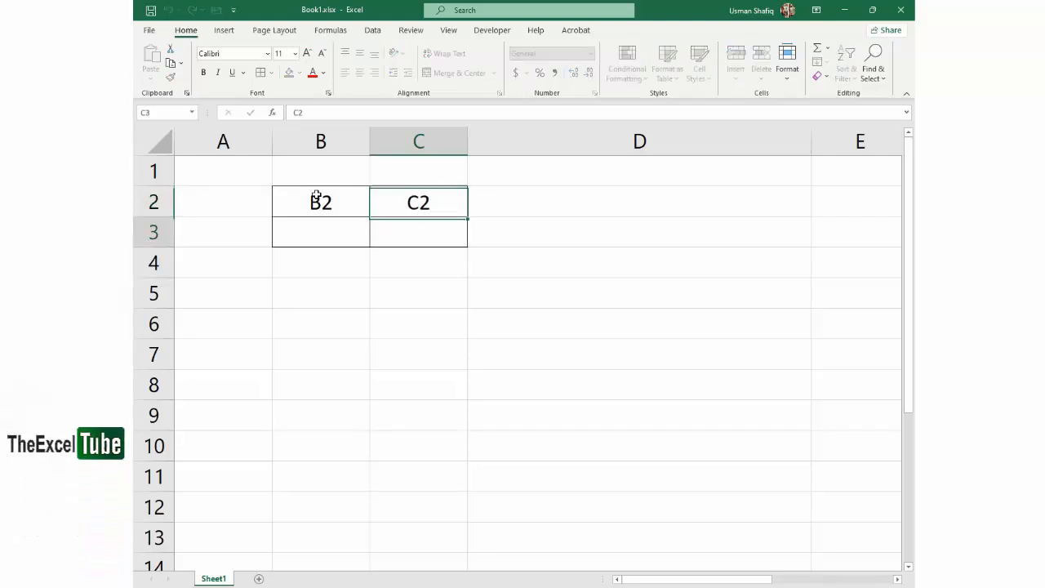
Label the two lower bordered cells with their own addresses, B3 and C3
{"action": "key", "text": "Left"}
{"action": "type", "text": "B3"}
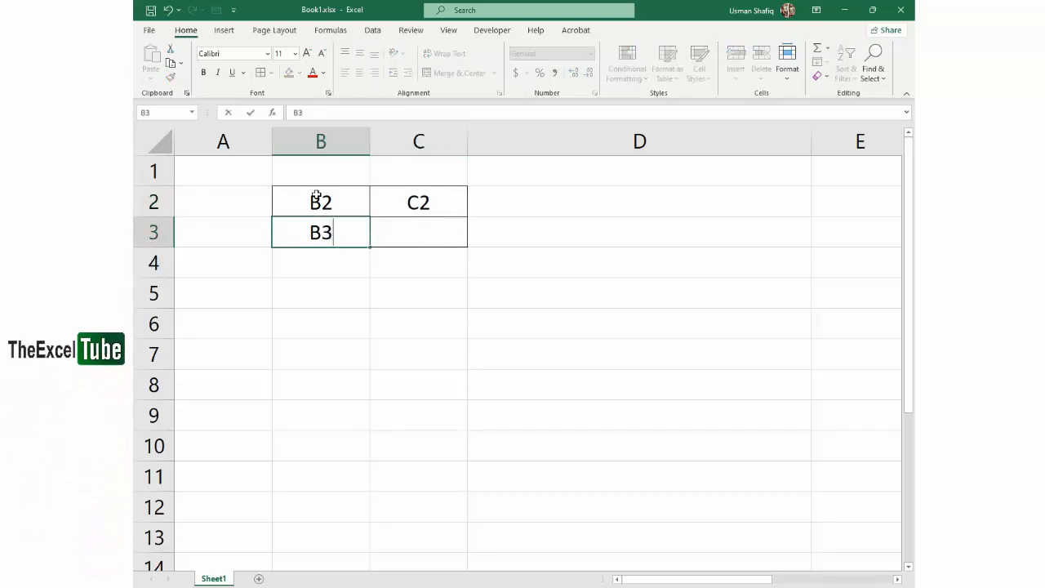
{"action": "key", "text": "Tab"}
{"action": "type", "text": "C3"}
{"action": "key", "text": "Return"}
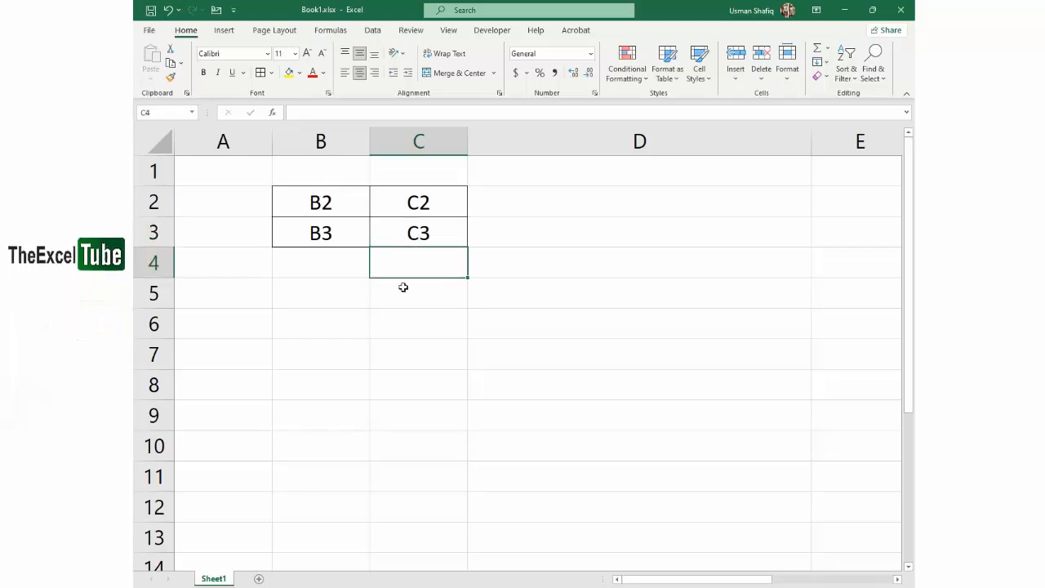
Delete the address labels from cells B2:C3
{"action": "left_click", "coordinate": [419, 204]}
{"action": "left_click", "coordinate": [336, 230]}
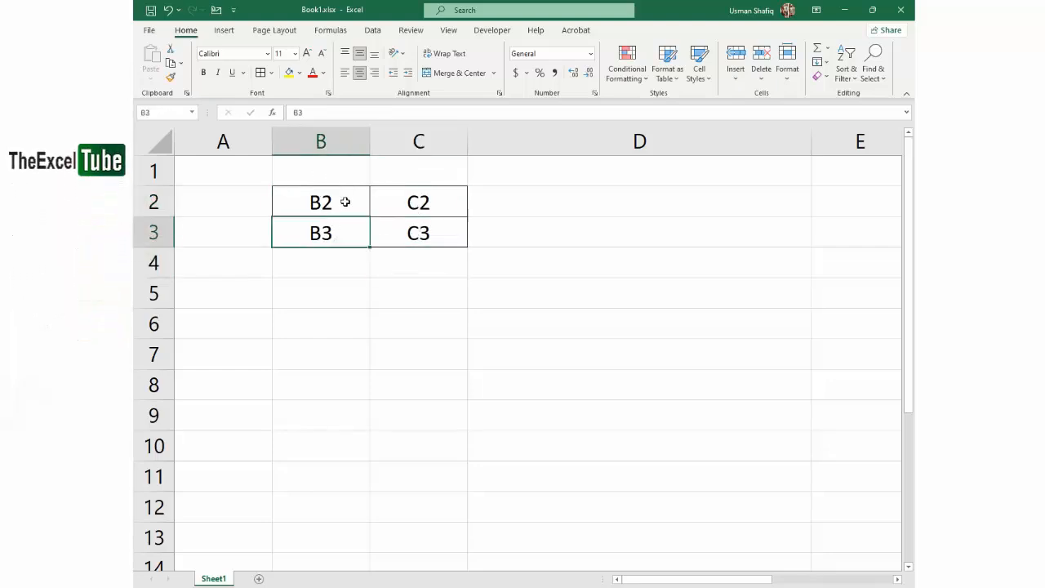
{"action": "left_click", "coordinate": [345, 202]}
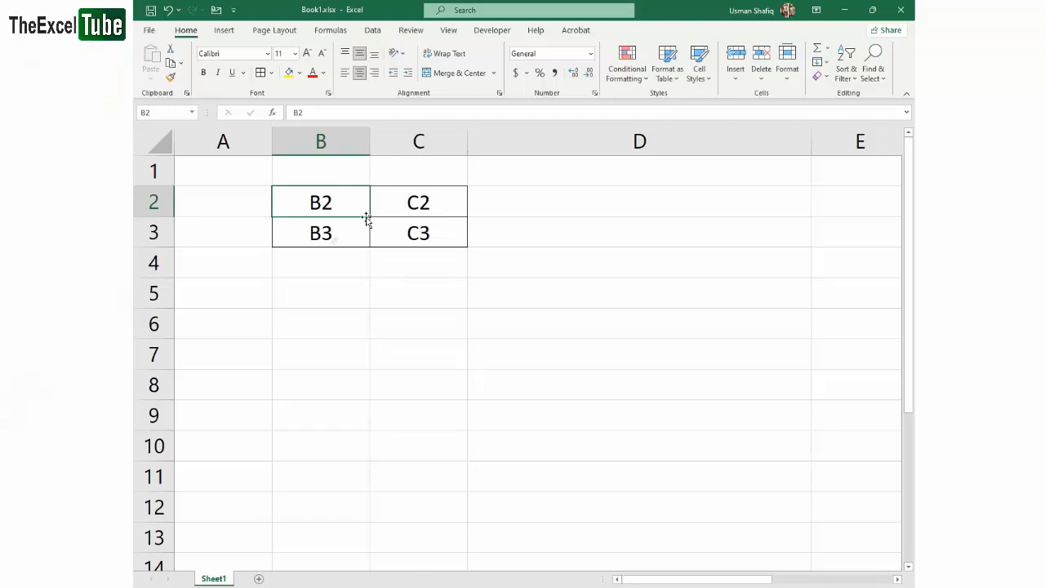
{"action": "left_click_drag", "start_coordinate": [422, 207], "coordinate": [418, 230]}
{"action": "left_click_drag", "start_coordinate": [340, 207], "coordinate": [331, 227]}
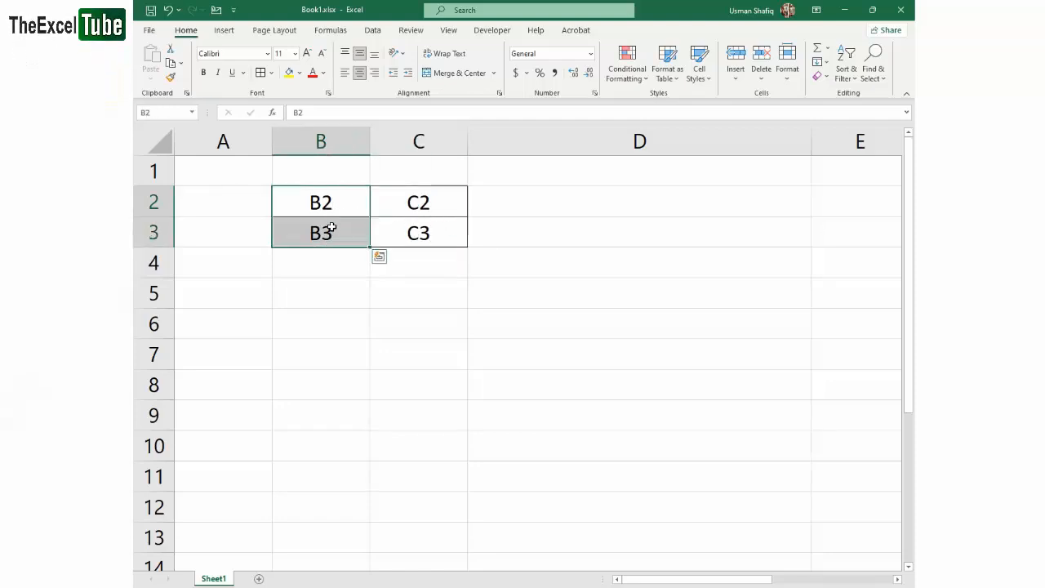
{"action": "left_click_drag", "start_coordinate": [404, 212], "coordinate": [346, 229]}
{"action": "key", "text": "Delete"}
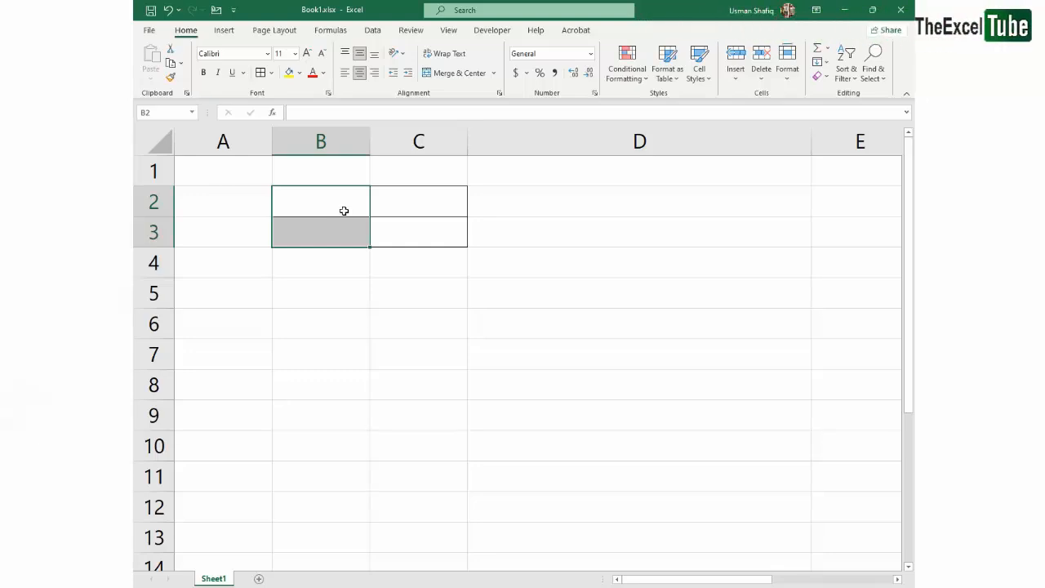
Clear all formats from the range A1:D6
{"action": "left_click", "coordinate": [342, 205]}
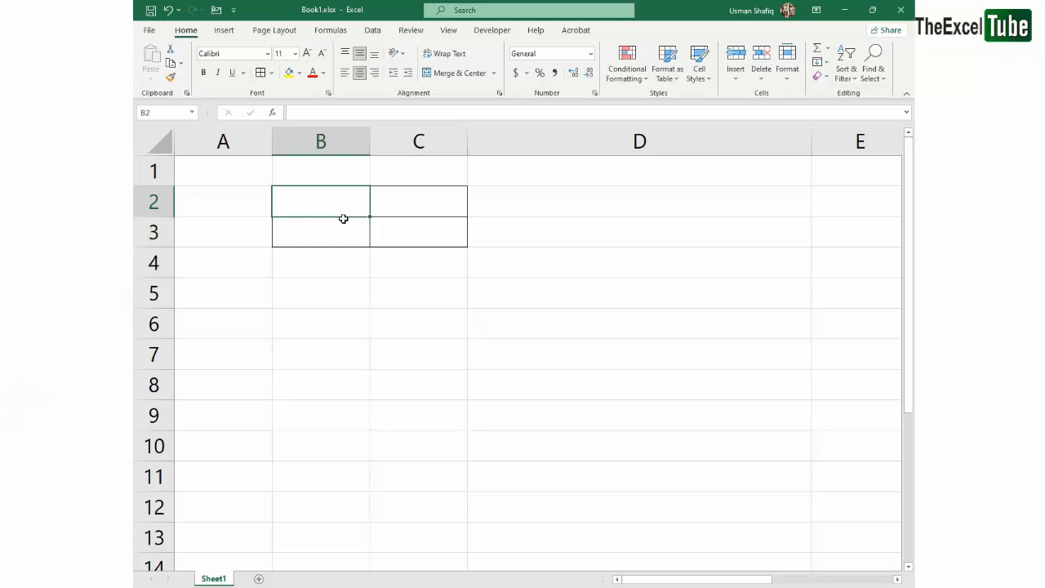
{"action": "left_click_drag", "start_coordinate": [329, 213], "coordinate": [332, 266]}
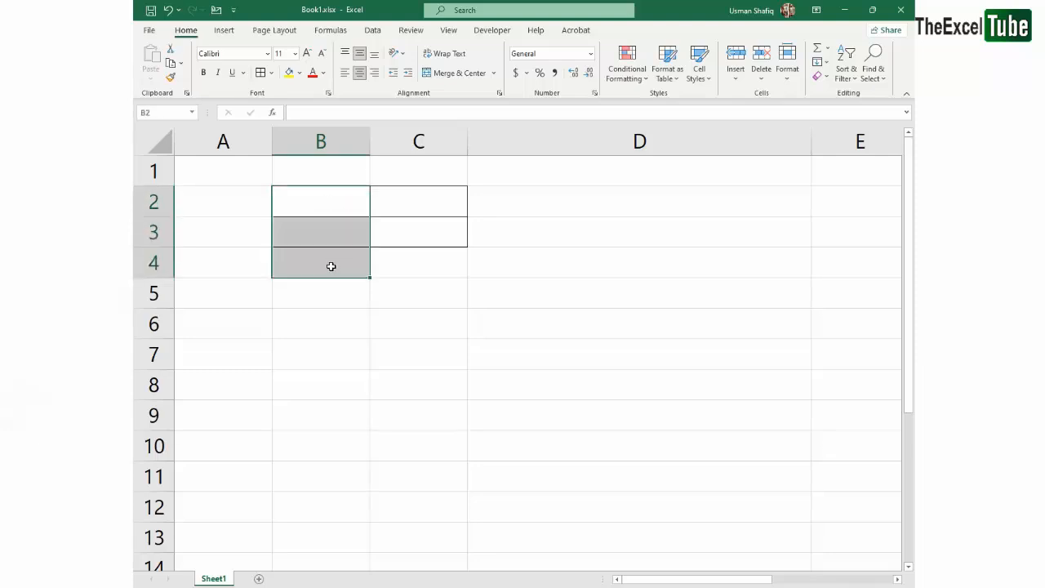
{"action": "left_click", "coordinate": [412, 232]}
{"action": "left_click_drag", "start_coordinate": [247, 174], "coordinate": [616, 320]}
{"action": "left_click", "coordinate": [817, 76]}
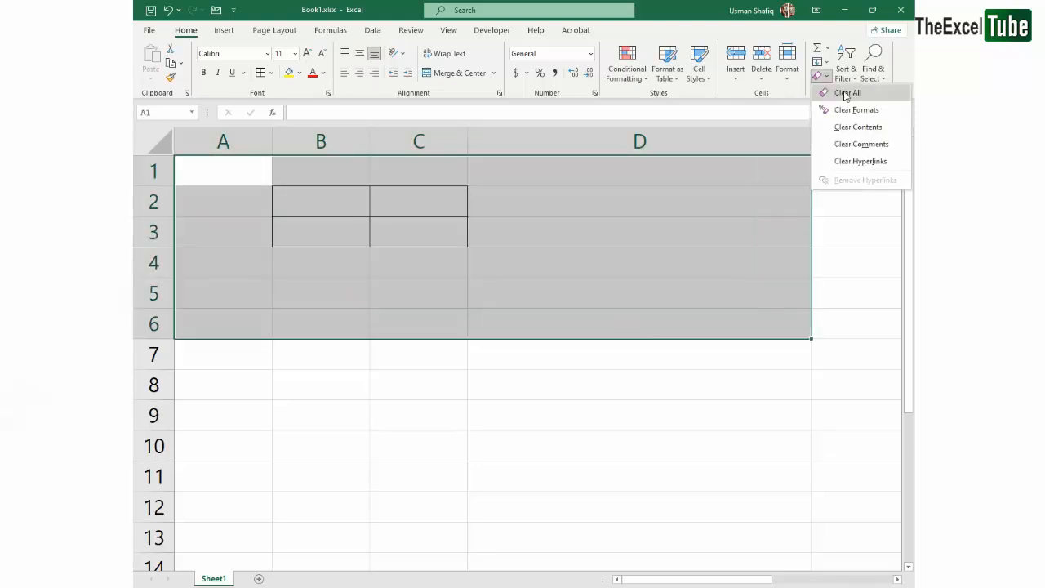
{"action": "left_click", "coordinate": [849, 107]}
{"action": "left_click", "coordinate": [318, 292]}
Fill cells B2:B9 with yellow and apply All Borders to them
{"action": "left_click_drag", "start_coordinate": [318, 200], "coordinate": [326, 409]}
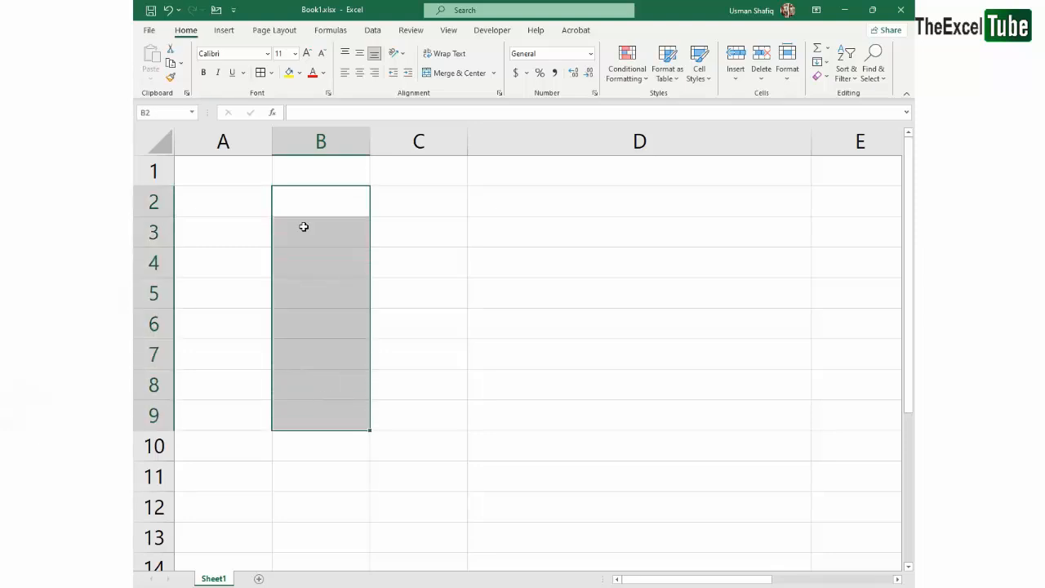
{"action": "left_click", "coordinate": [289, 73]}
{"action": "left_click", "coordinate": [418, 293]}
{"action": "left_click_drag", "start_coordinate": [326, 196], "coordinate": [327, 412]}
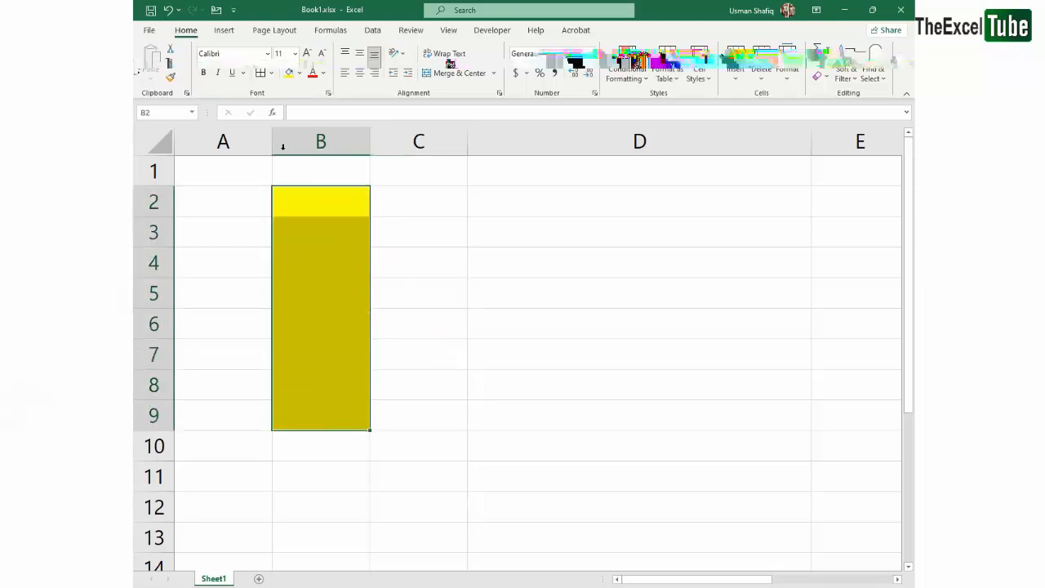
{"action": "left_click", "coordinate": [260, 72]}
{"action": "left_click", "coordinate": [480, 213]}
{"action": "left_click_drag", "start_coordinate": [321, 202], "coordinate": [317, 414]}
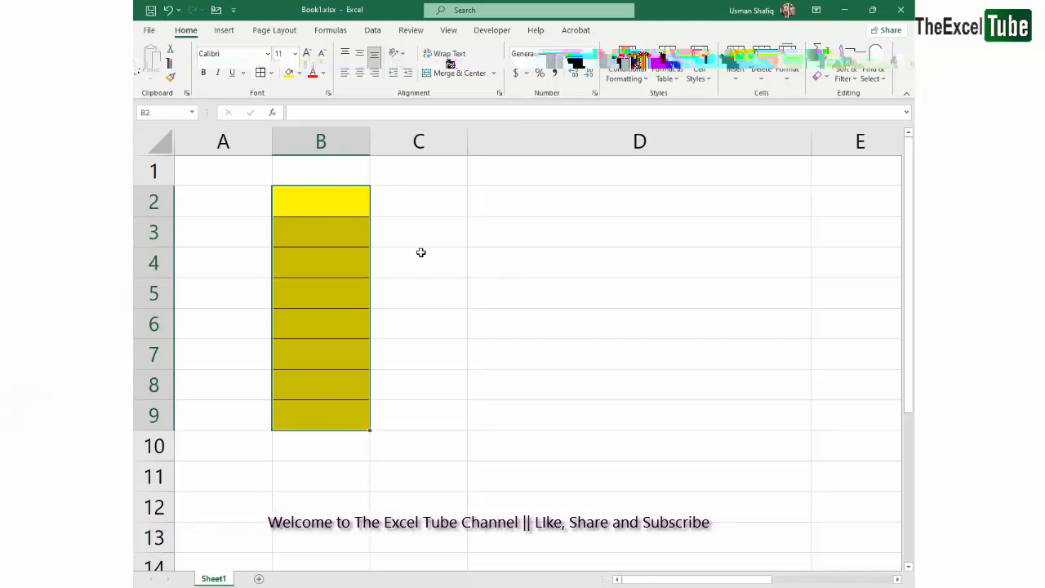
Widen column C to a little over twice its width
{"action": "left_click", "coordinate": [418, 203]}
{"action": "left_click", "coordinate": [258, 204]}
{"action": "left_click", "coordinate": [348, 205]}
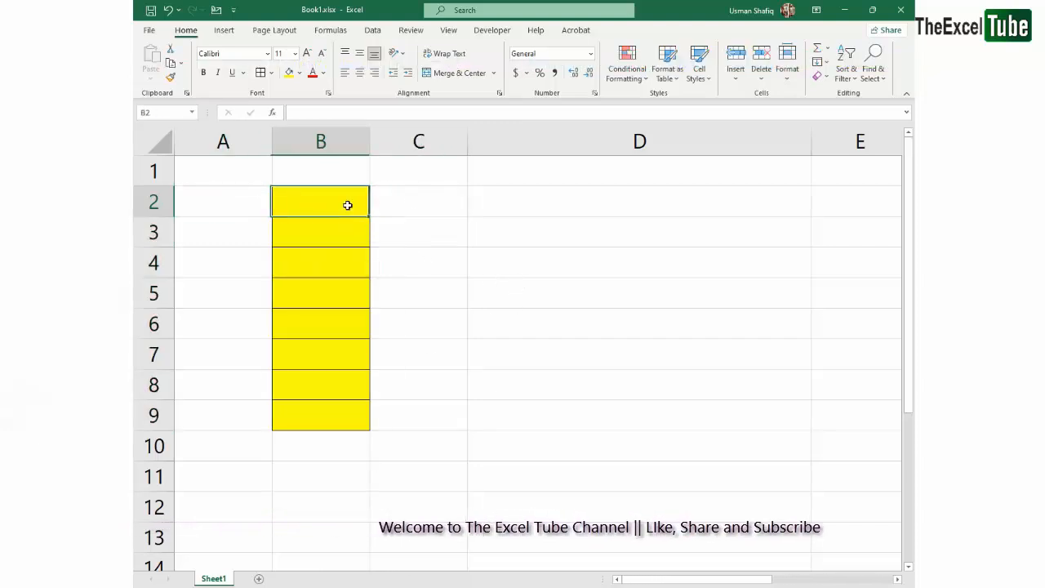
{"action": "left_click", "coordinate": [572, 211]}
{"action": "left_click", "coordinate": [422, 202]}
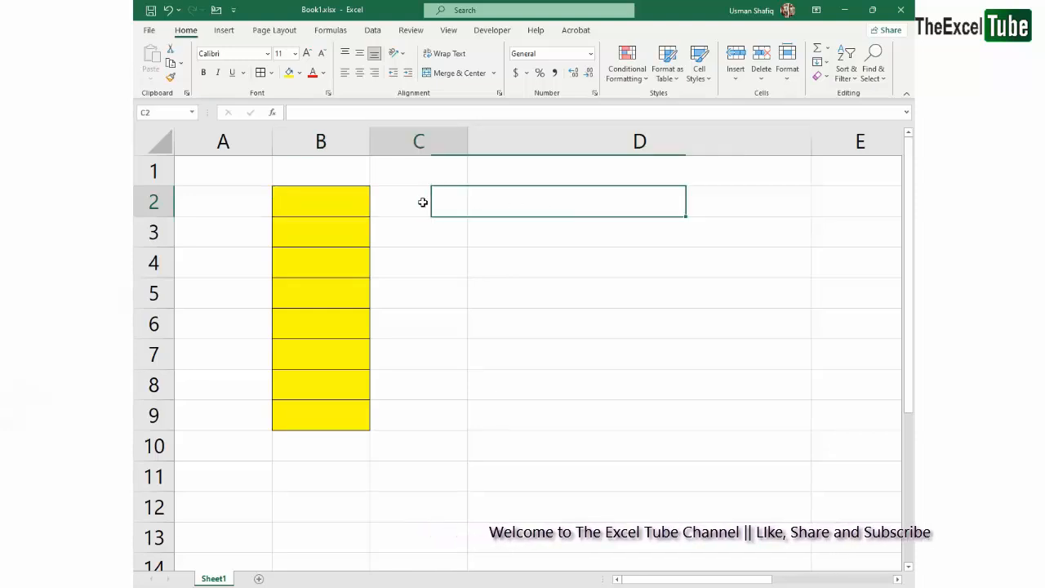
{"action": "left_click_drag", "start_coordinate": [467, 139], "coordinate": [585, 139]}
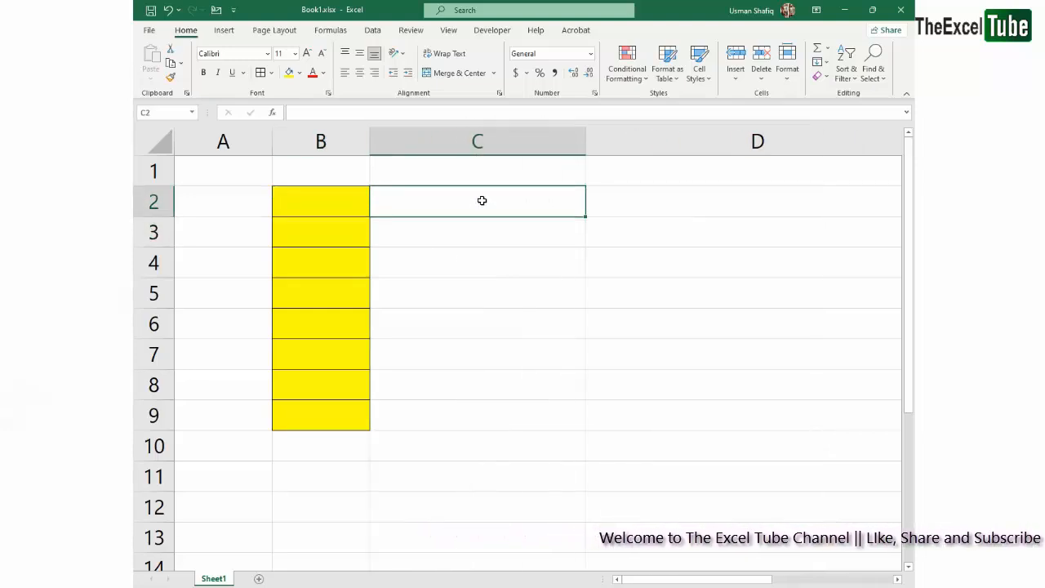
Enter the yellow range's starting address, B2, in cell C2
{"action": "left_click_drag", "start_coordinate": [338, 202], "coordinate": [335, 413]}
{"action": "left_click", "coordinate": [326, 210]}
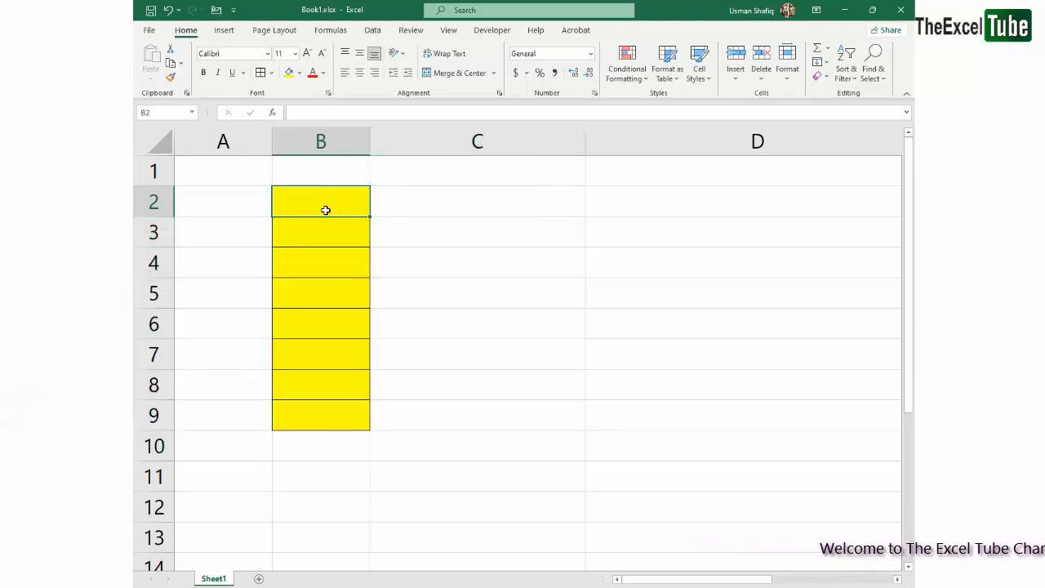
{"action": "left_click", "coordinate": [438, 203]}
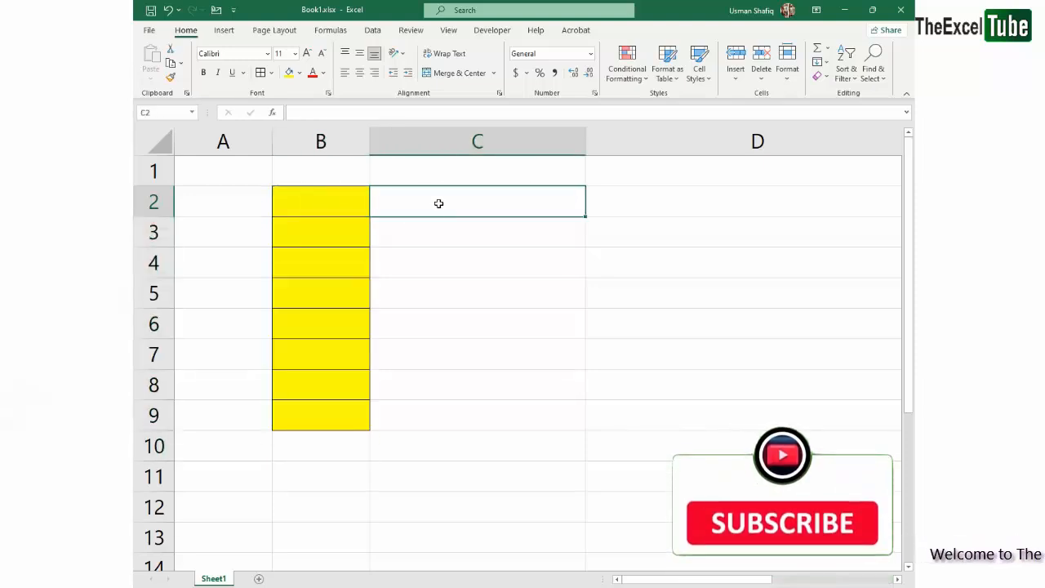
{"action": "type", "text": "B2"}
{"action": "key", "text": "Return"}
{"action": "left_click", "coordinate": [436, 204]}
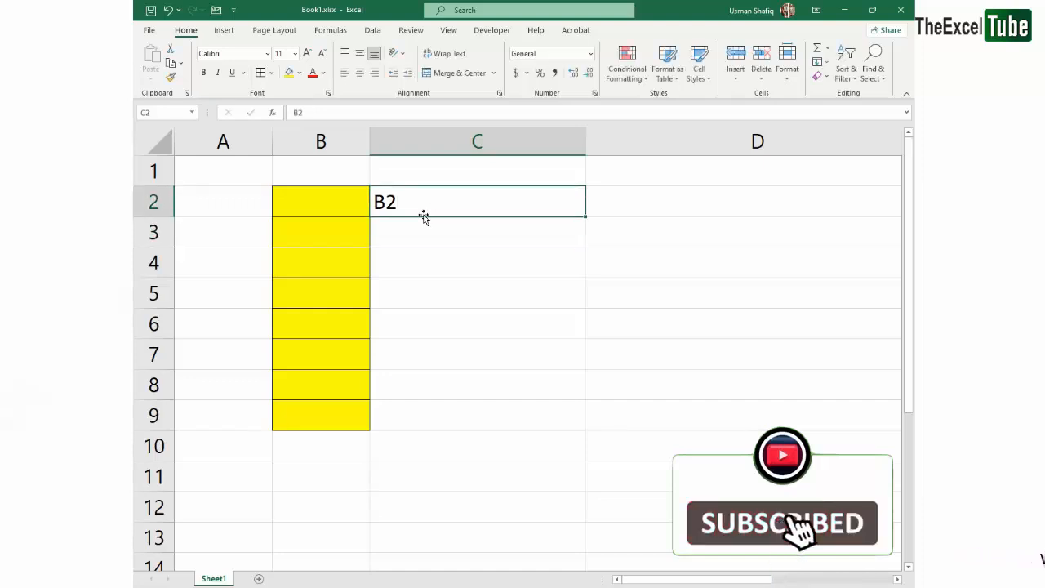
Trace the yellow range from its first cell B2 to its last cell B9
{"action": "left_click", "coordinate": [289, 207]}
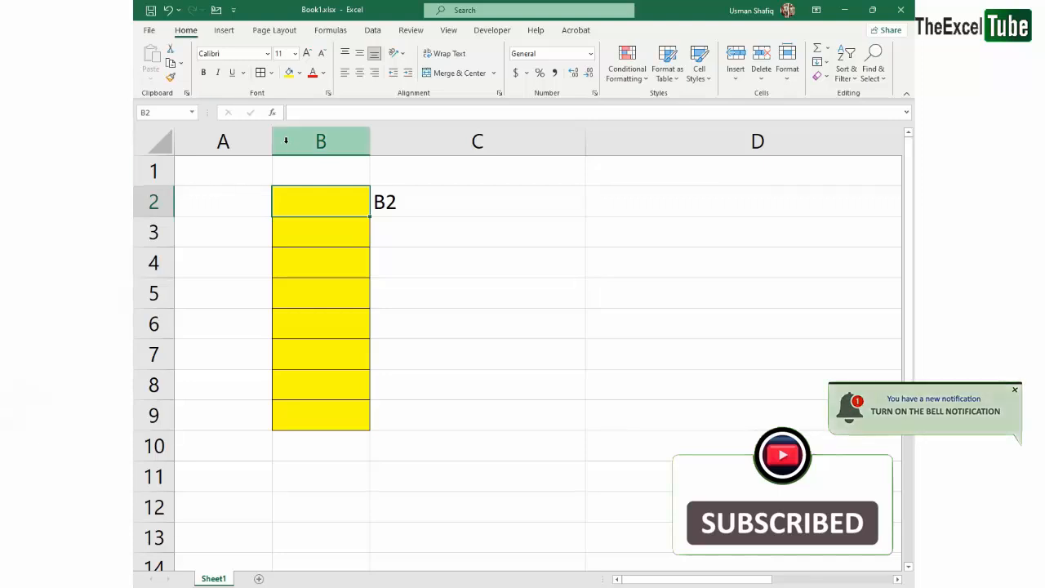
{"action": "left_click", "coordinate": [387, 201]}
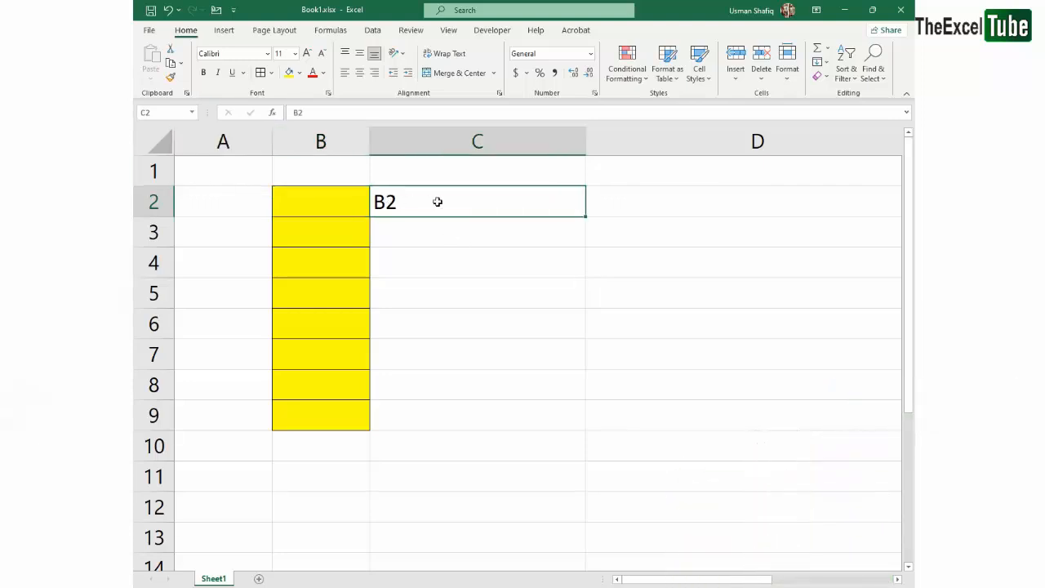
{"action": "left_click_drag", "start_coordinate": [335, 204], "coordinate": [329, 403]}
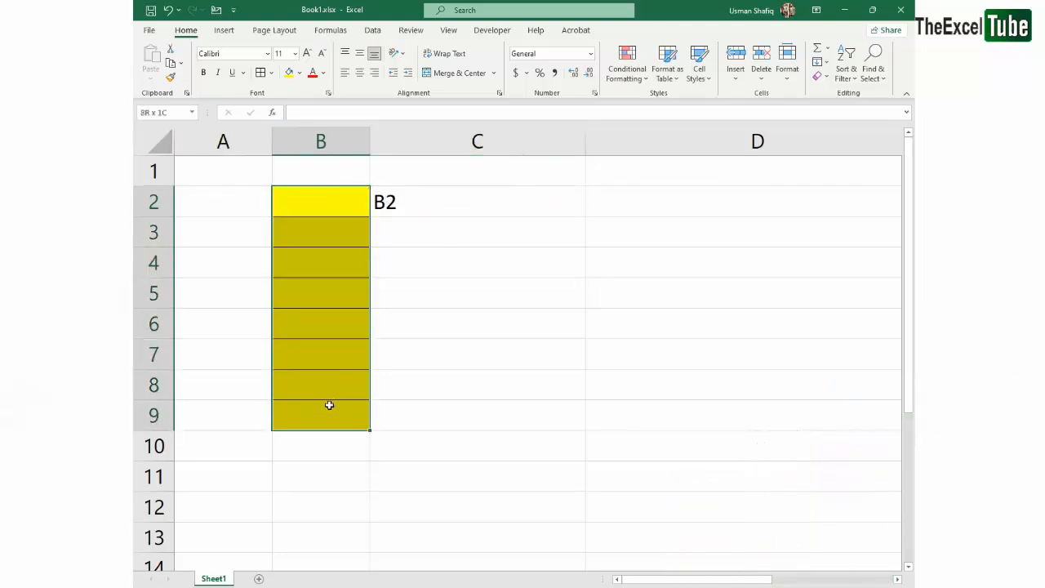
{"action": "left_click", "coordinate": [326, 423]}
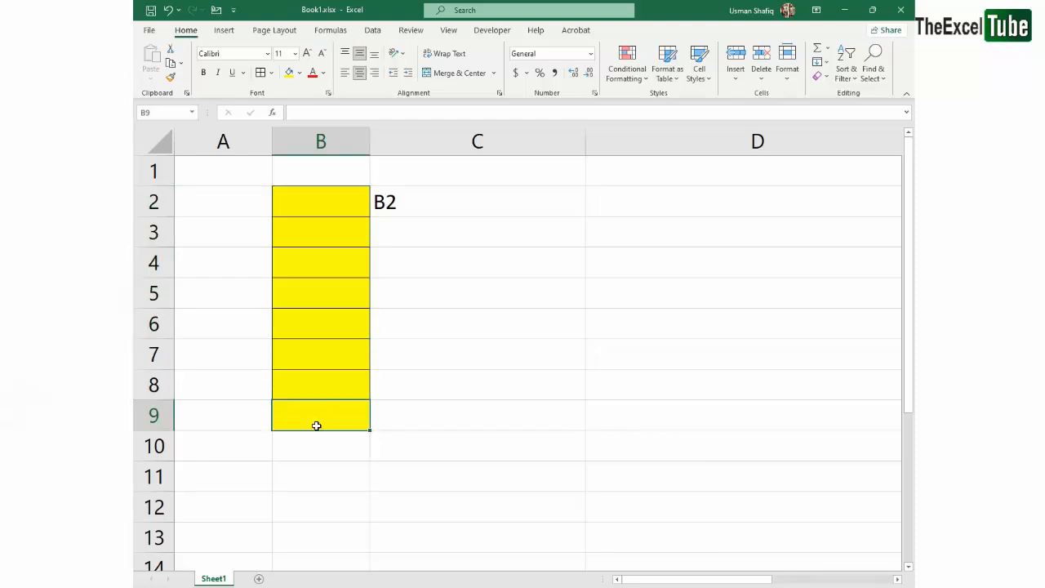
Complete the range reference in cell C2 as B2:B9 and highlight the matching yellow cells
{"action": "left_click", "coordinate": [329, 137]}
{"action": "left_click", "coordinate": [153, 416]}
{"action": "left_click", "coordinate": [322, 416]}
{"action": "double_click", "coordinate": [424, 205]}
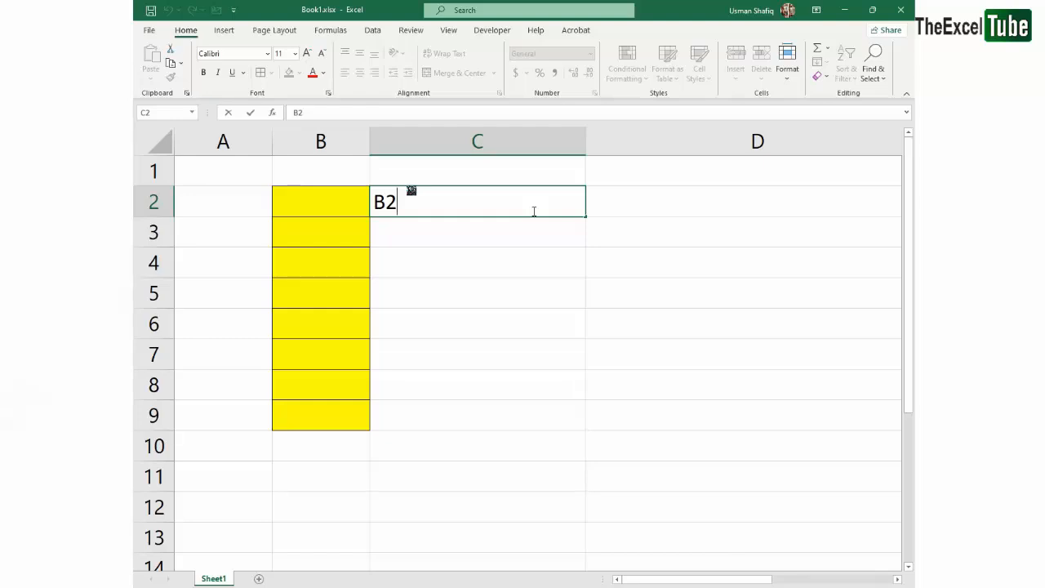
{"action": "type", "text": ":B9"}
{"action": "key", "text": "Return"}
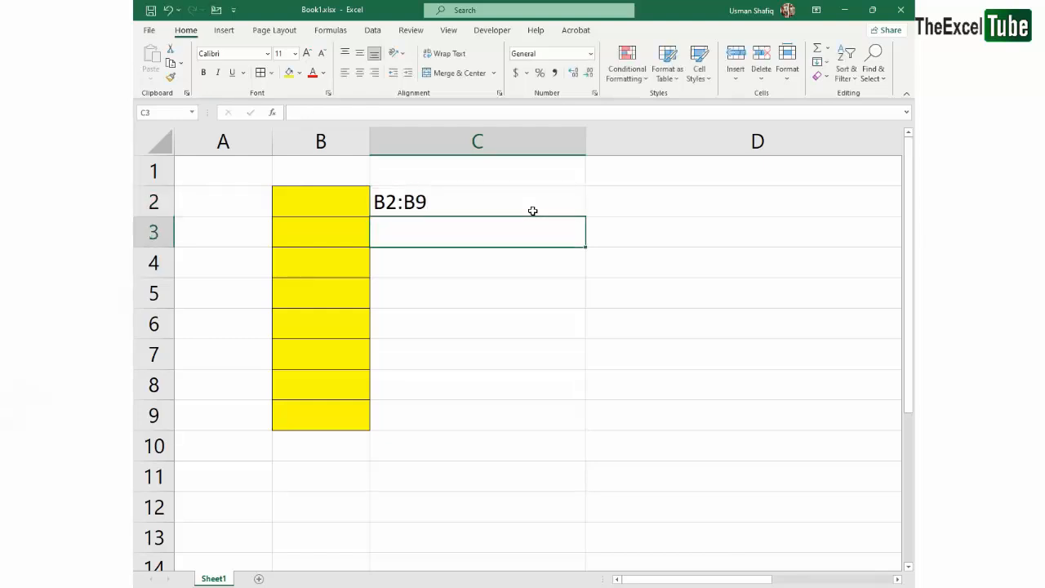
{"action": "left_click", "coordinate": [533, 211]}
{"action": "left_click_drag", "start_coordinate": [301, 208], "coordinate": [323, 405]}
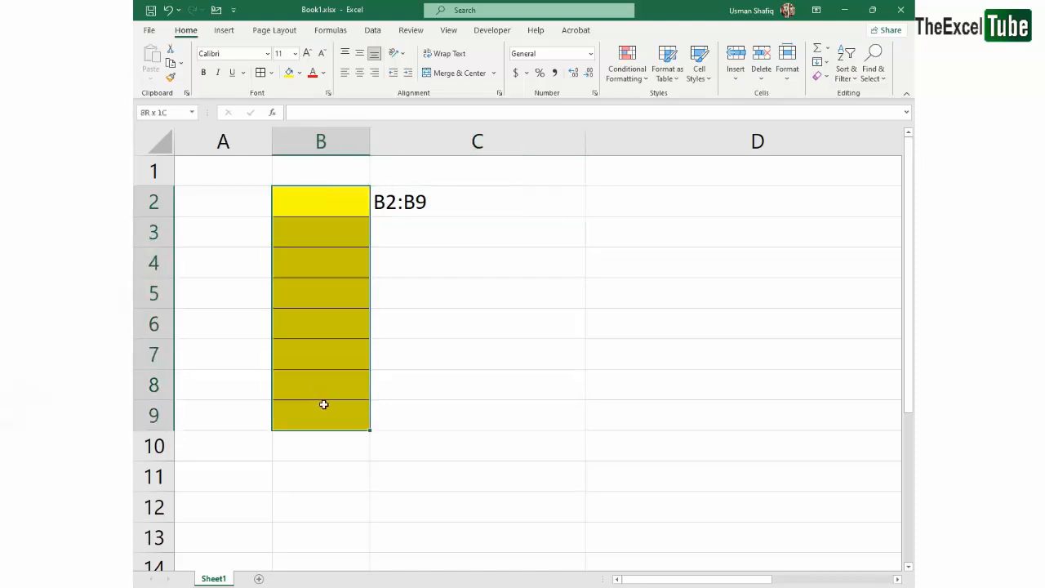
Turn the reference in cell C2 into the formula =SUM(B2:B9)
{"action": "double_click", "coordinate": [468, 203]}
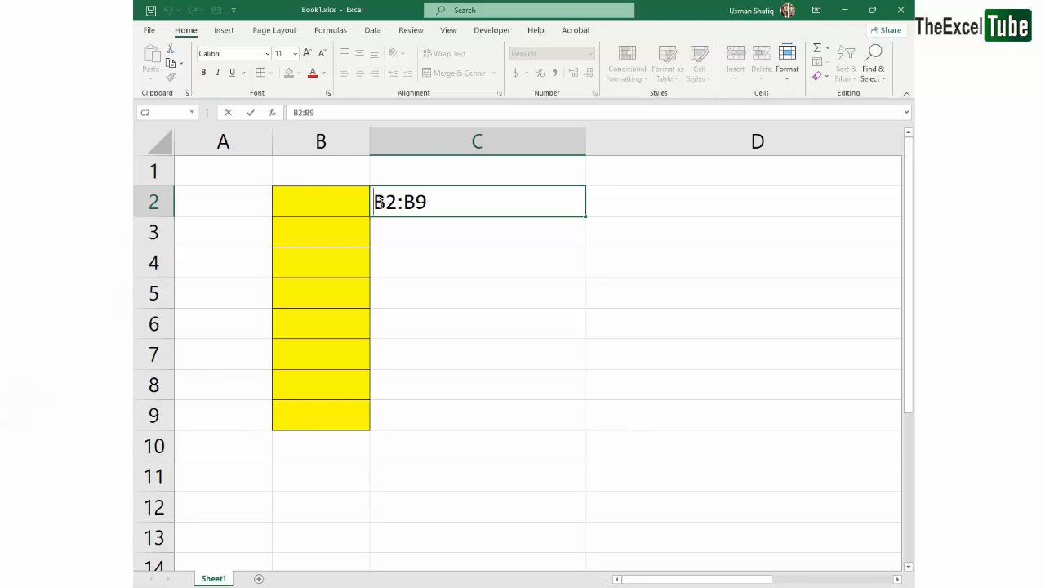
{"action": "type", "text": "="}
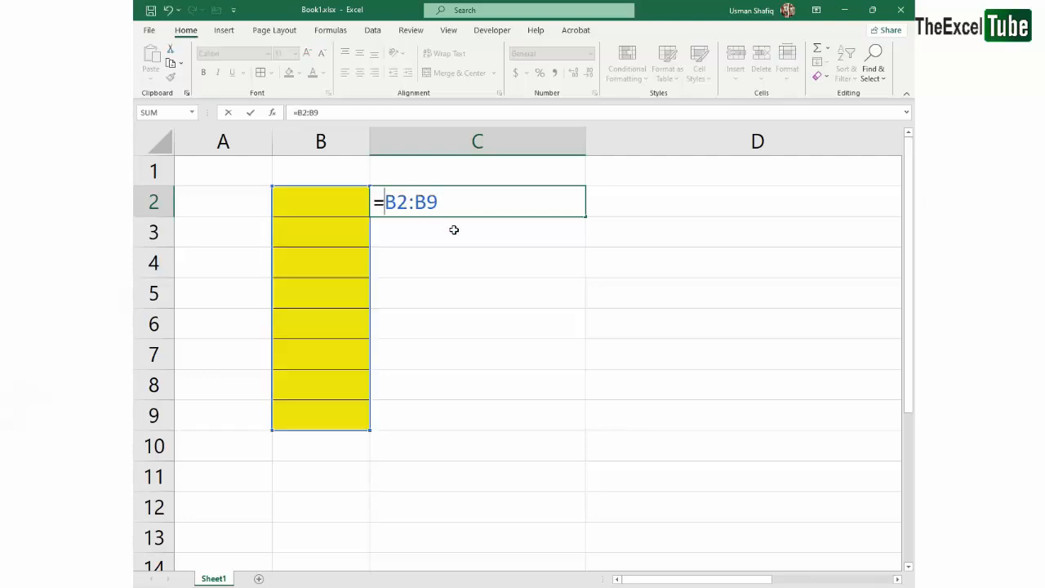
{"action": "type", "text": "sum"}
{"action": "key", "text": "Tab"}
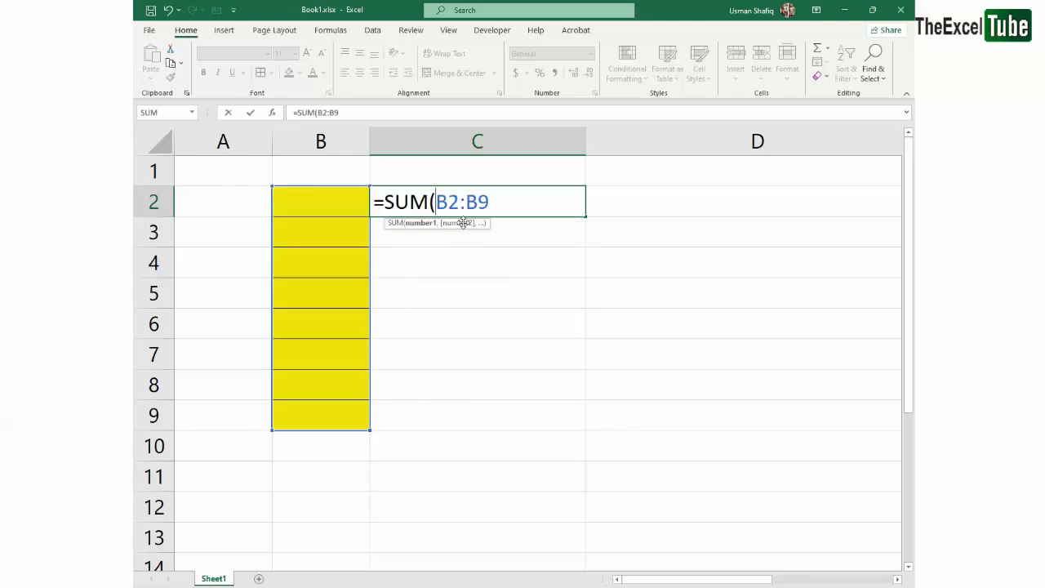
{"action": "left_click", "coordinate": [497, 204]}
{"action": "type", "text": ")"}
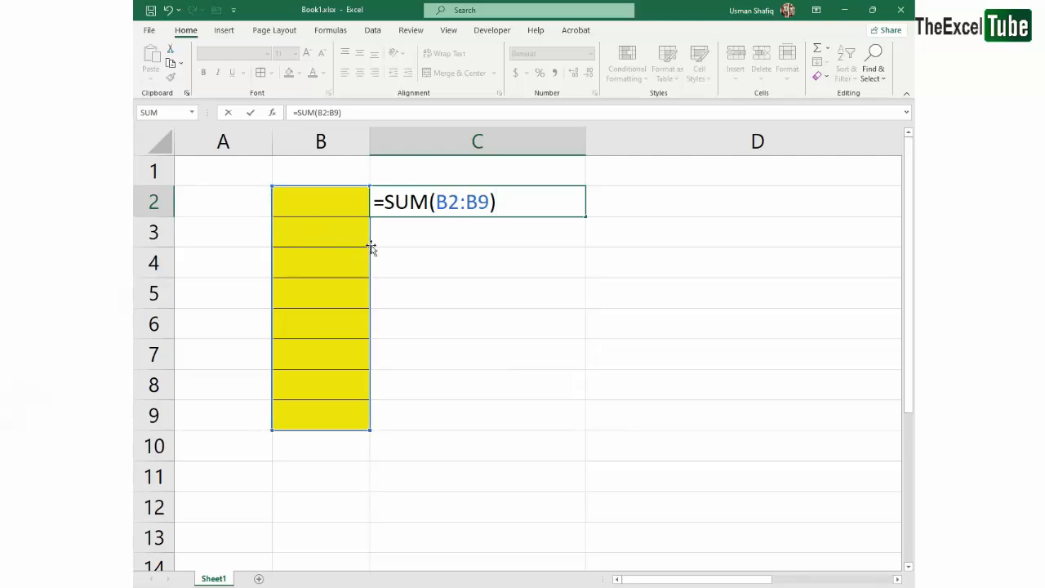
Add the range A2:A9 as a comma-separated second argument in C2's SUM formula and highlight both arguments
{"action": "left_click", "coordinate": [475, 208]}
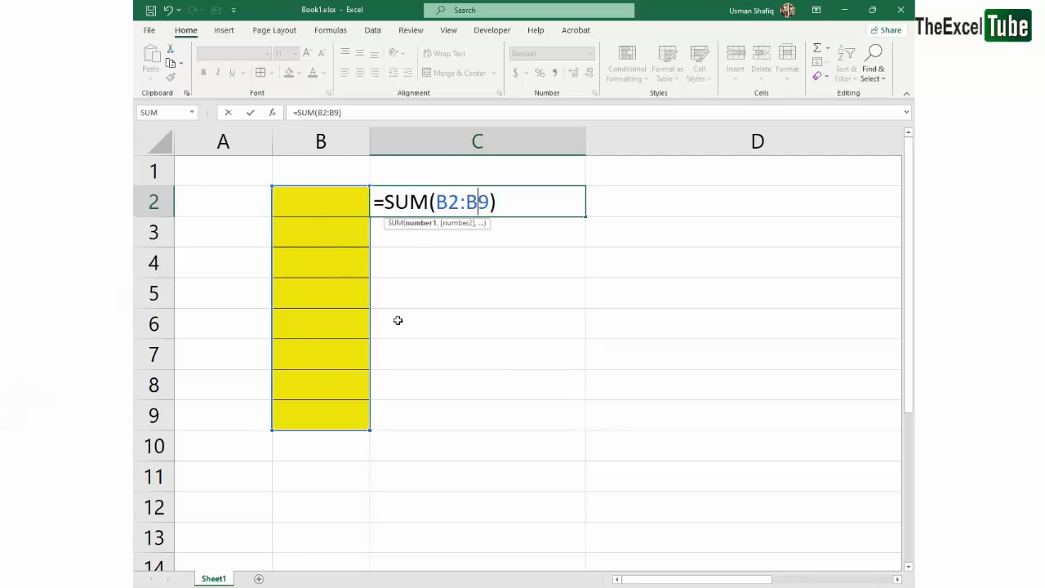
{"action": "type", "text": ","}
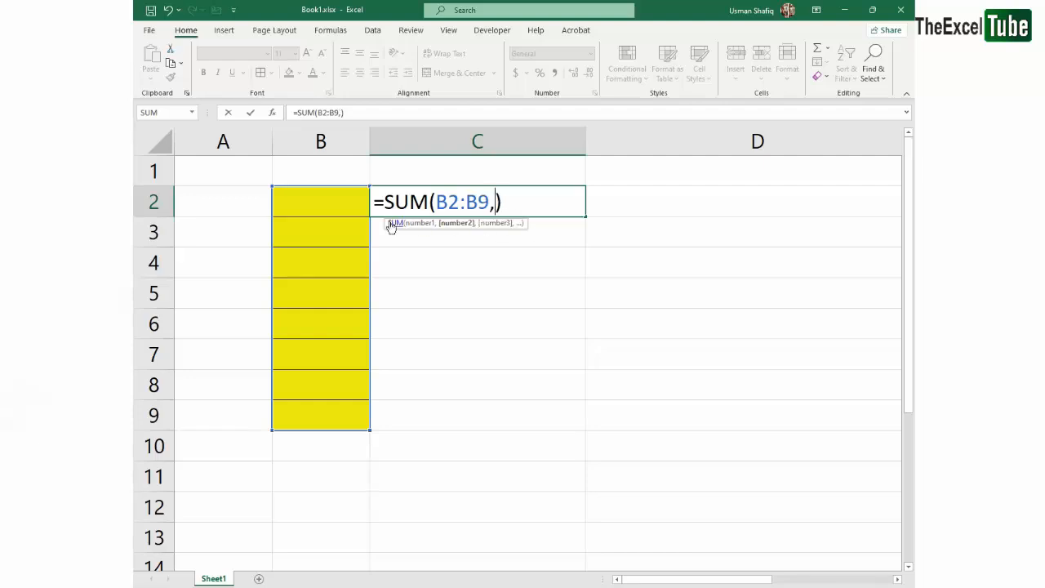
{"action": "left_click_drag", "start_coordinate": [204, 207], "coordinate": [222, 419]}
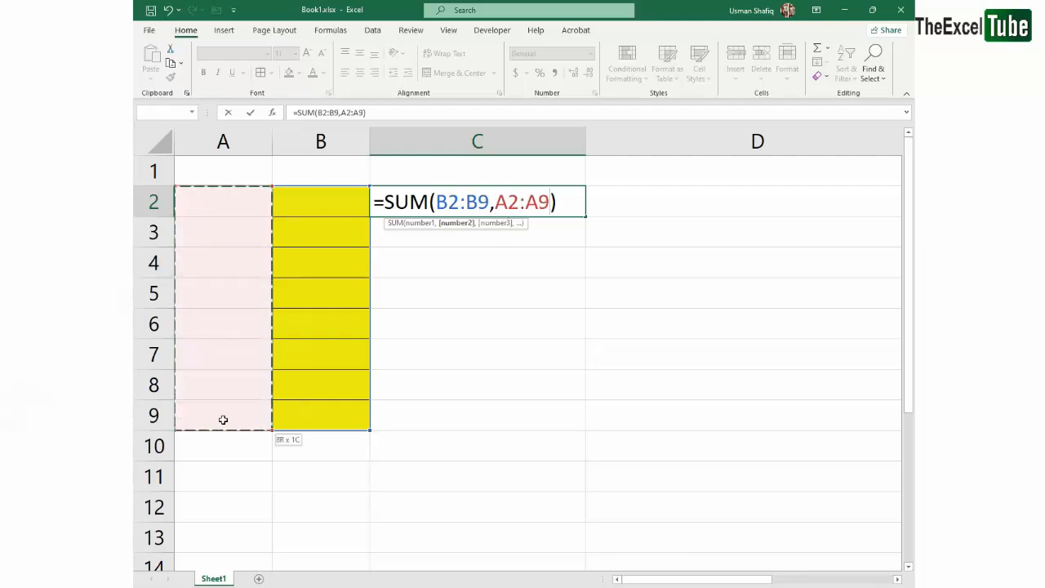
{"action": "left_click", "coordinate": [522, 202]}
{"action": "double_click", "coordinate": [527, 203]}
{"action": "double_click", "coordinate": [478, 202]}
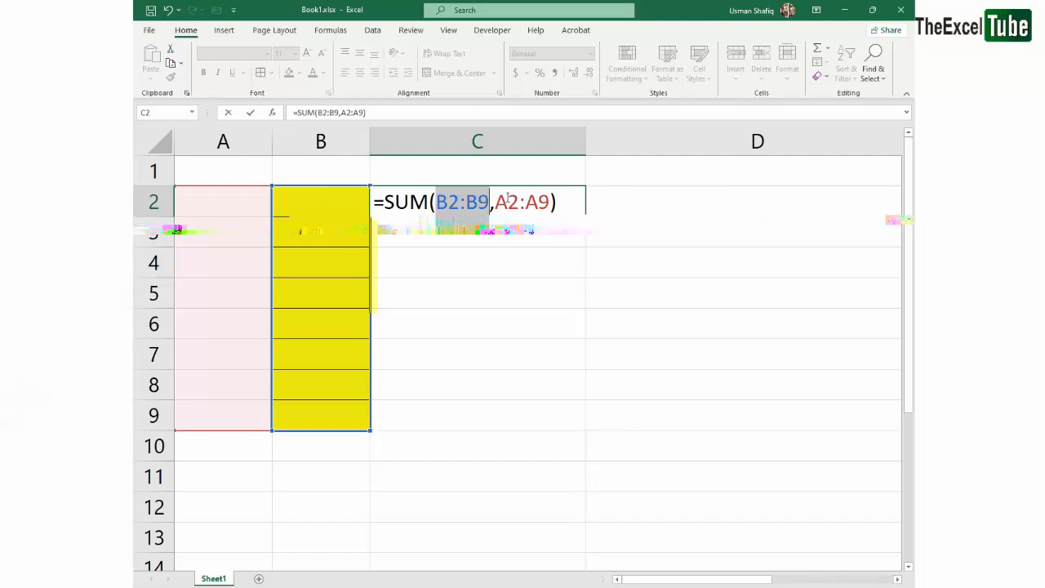
{"action": "double_click", "coordinate": [533, 201]}
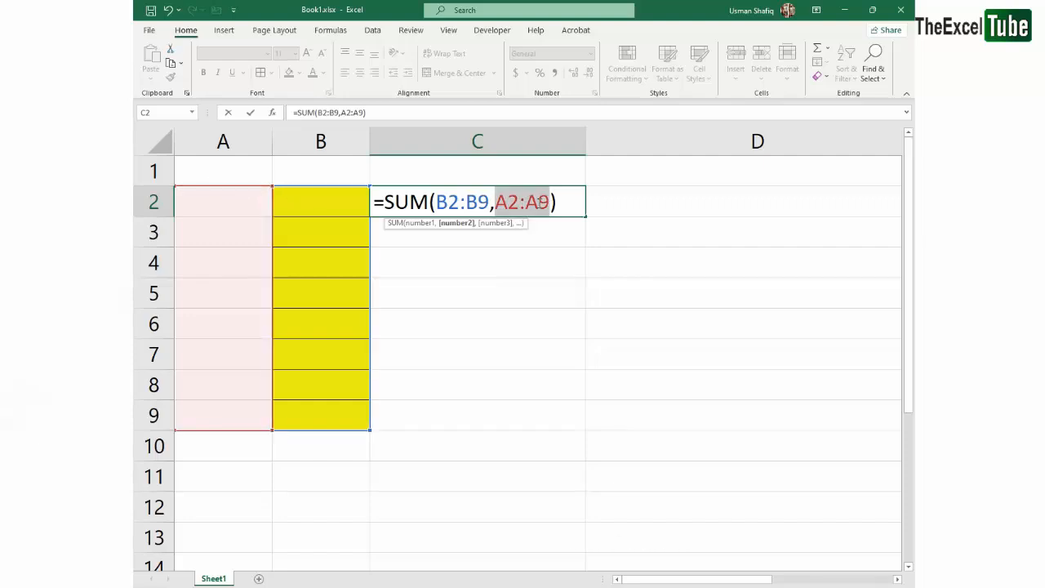
Remove the second argument A2:A9 from the SUM formula in C2 and commit the formula
{"action": "key", "text": "BackSpace"}
{"action": "key", "text": "BackSpace"}
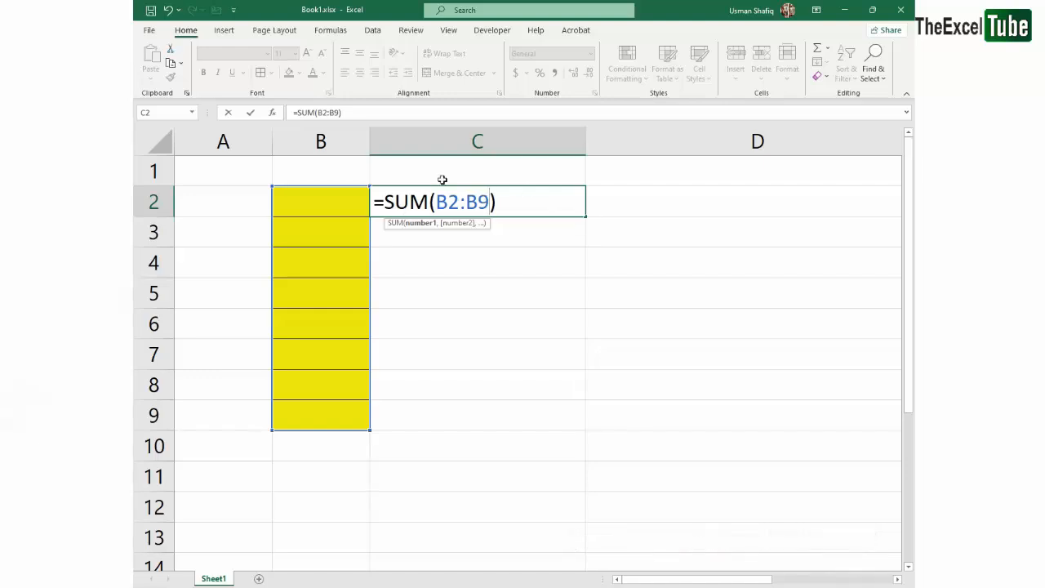
{"action": "key", "text": "Return"}
Extend the yellow fill and borders across B2:C9 and clear the formula from cell C2
{"action": "left_click_drag", "start_coordinate": [335, 206], "coordinate": [490, 416]}
{"action": "left_click", "coordinate": [288, 73]}
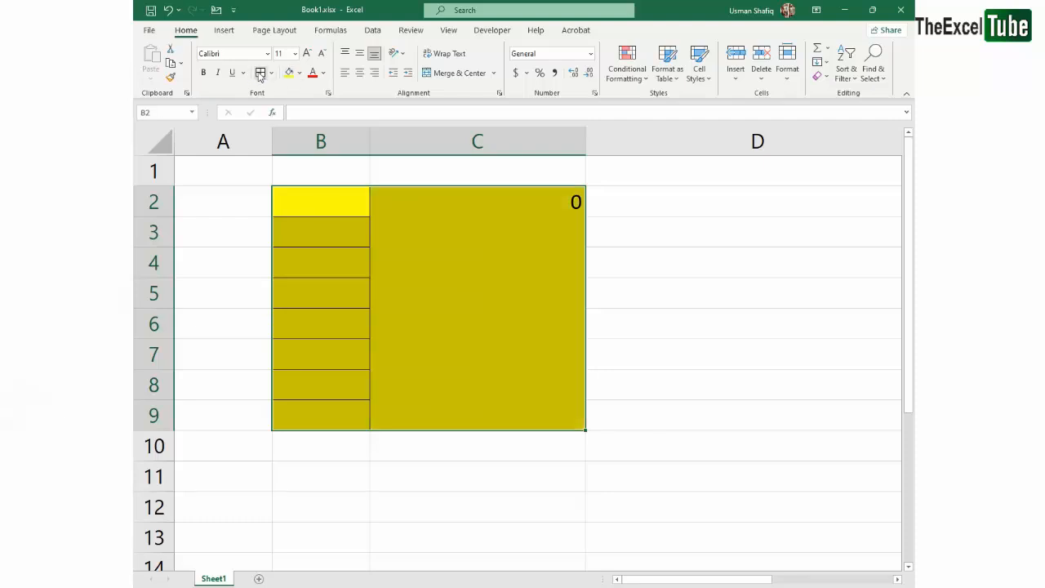
{"action": "left_click", "coordinate": [563, 259]}
{"action": "left_click", "coordinate": [563, 199]}
{"action": "key", "text": "Delete"}
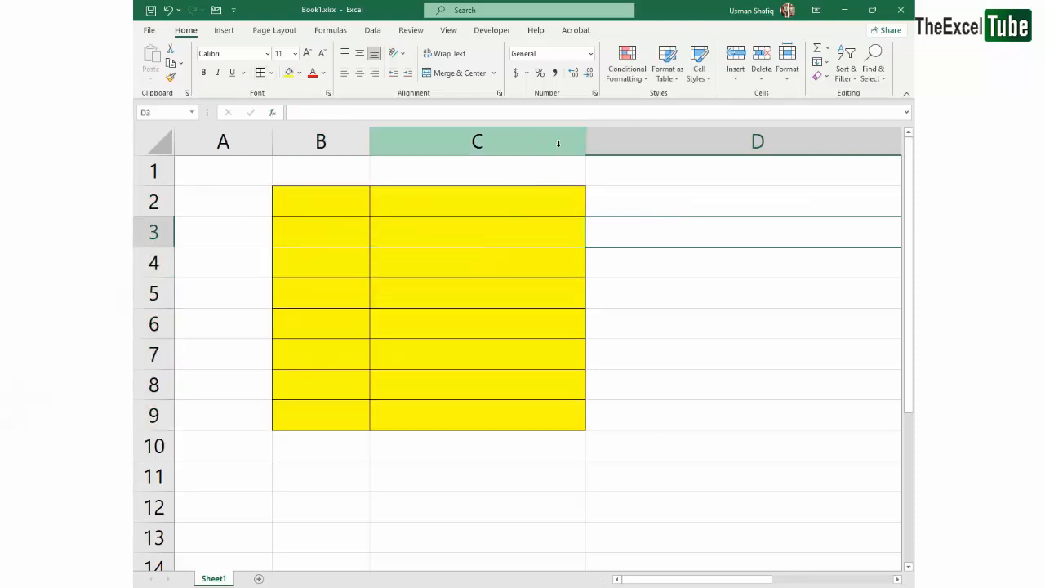
Narrow column C to roughly the width of column B
{"action": "left_click", "coordinate": [590, 140]}
{"action": "left_click", "coordinate": [602, 213]}
{"action": "left_click_drag", "start_coordinate": [585, 140], "coordinate": [476, 142]}
{"action": "left_click_drag", "start_coordinate": [315, 208], "coordinate": [445, 446]}
{"action": "left_click", "coordinate": [535, 218]}
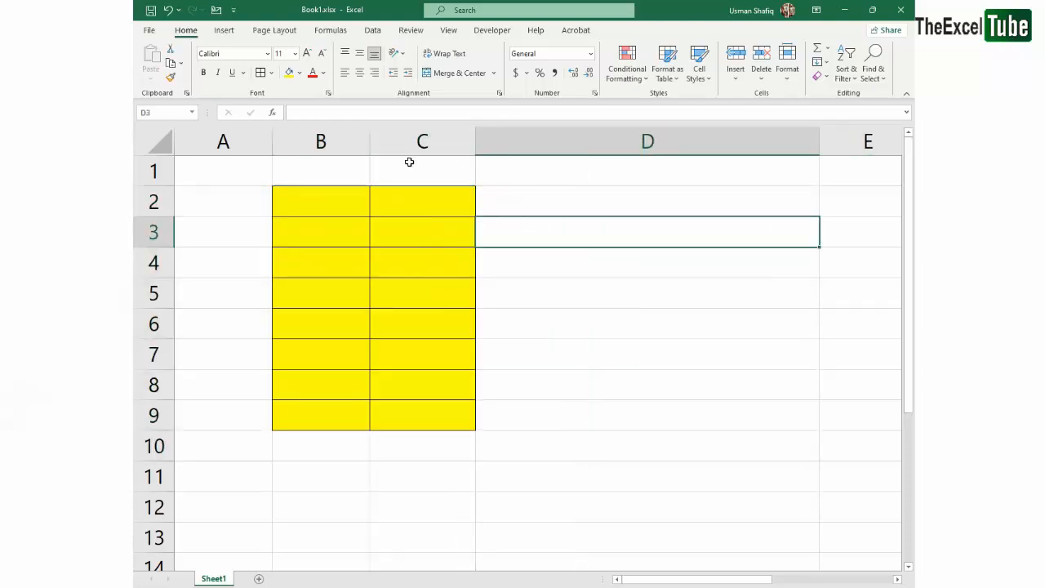
Enter =SUM(B2:C9) in cell B1 and centre its result horizontally
{"action": "left_click", "coordinate": [278, 163]}
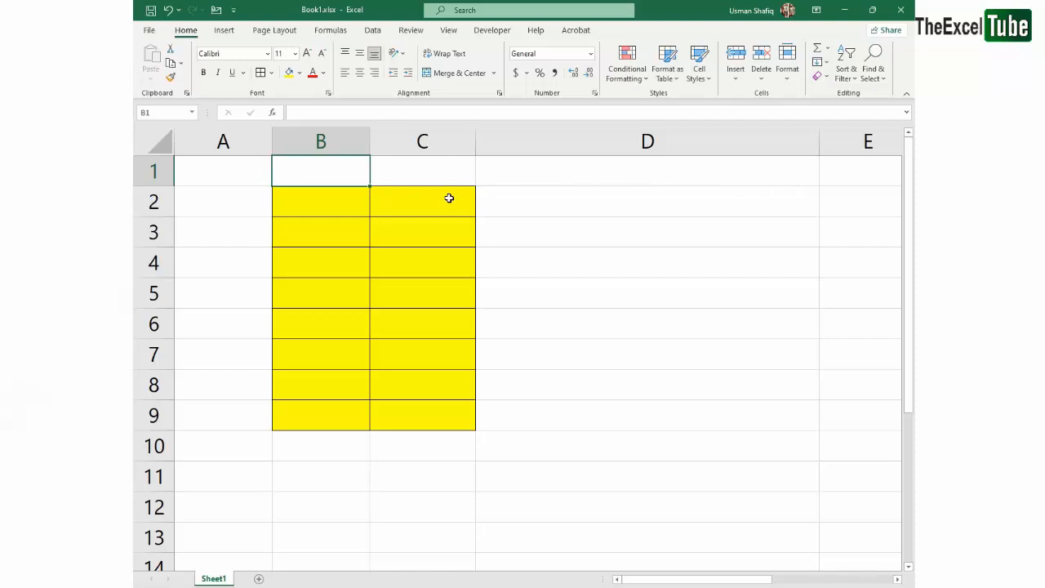
{"action": "type", "text": "=sum"}
{"action": "key", "text": "Tab"}
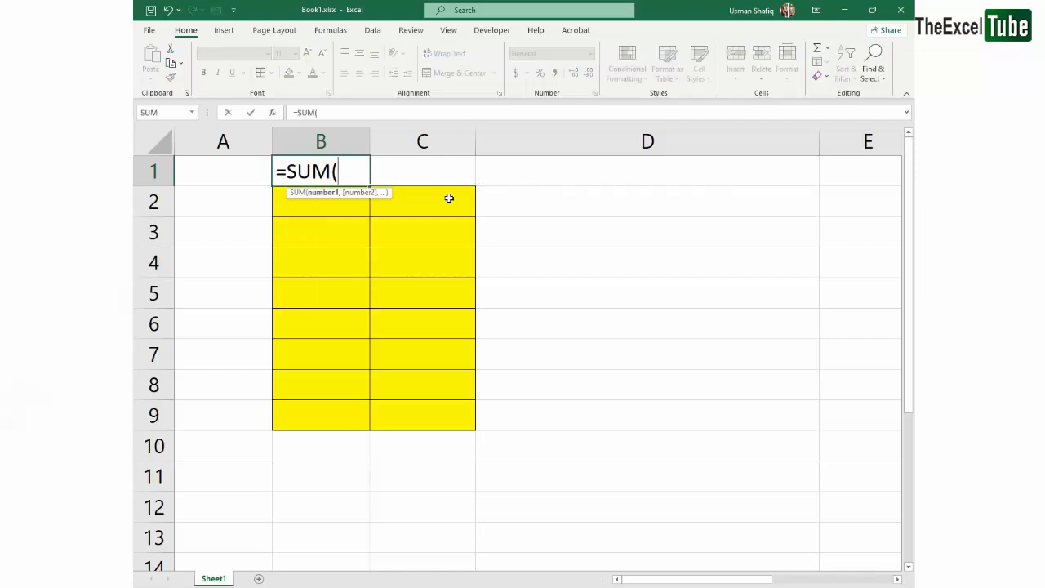
{"action": "key", "text": "Down"}
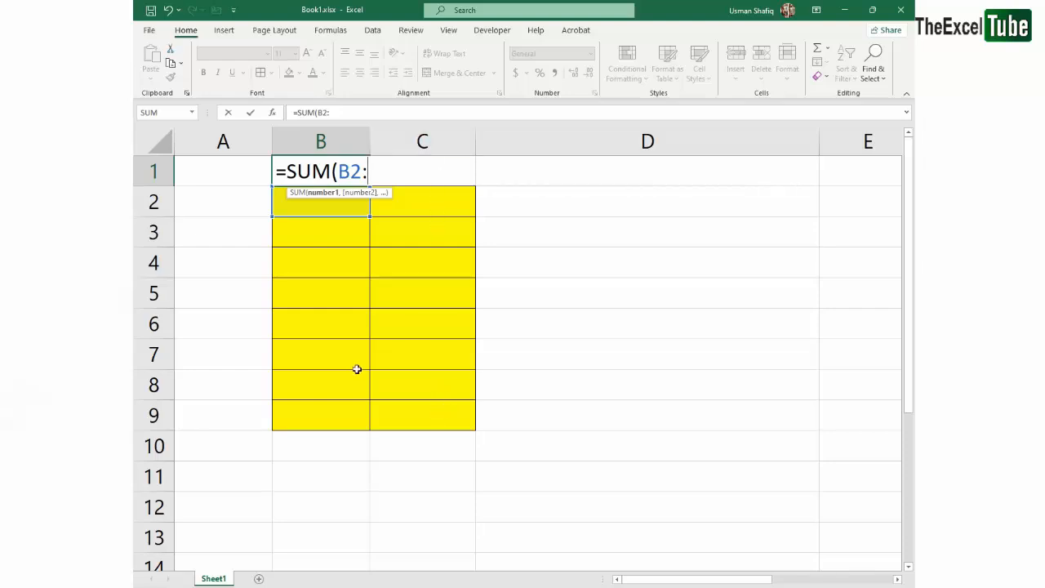
{"action": "type", "text": "C9"}
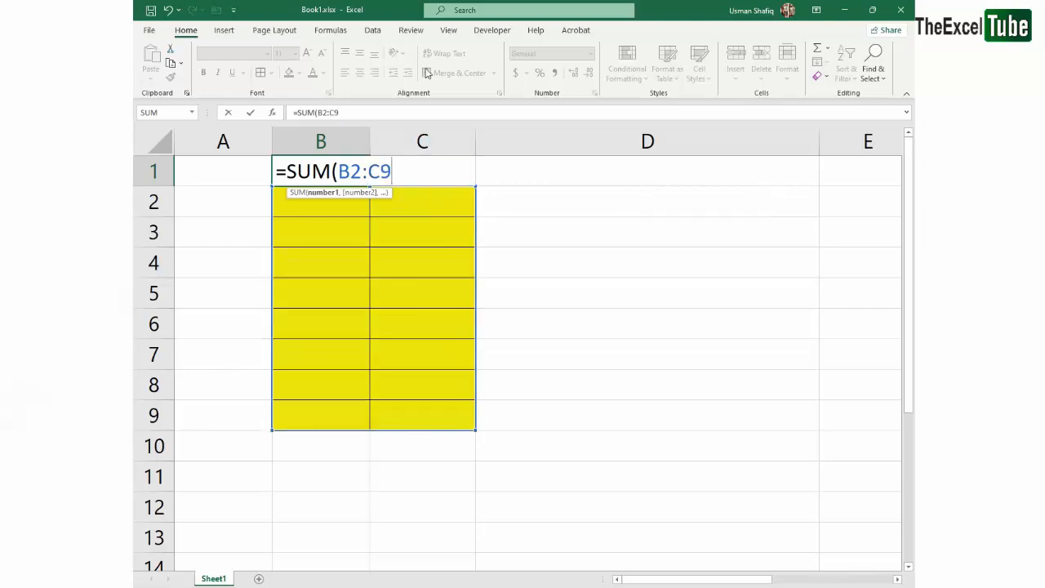
{"action": "key", "text": "ctrl+Return"}
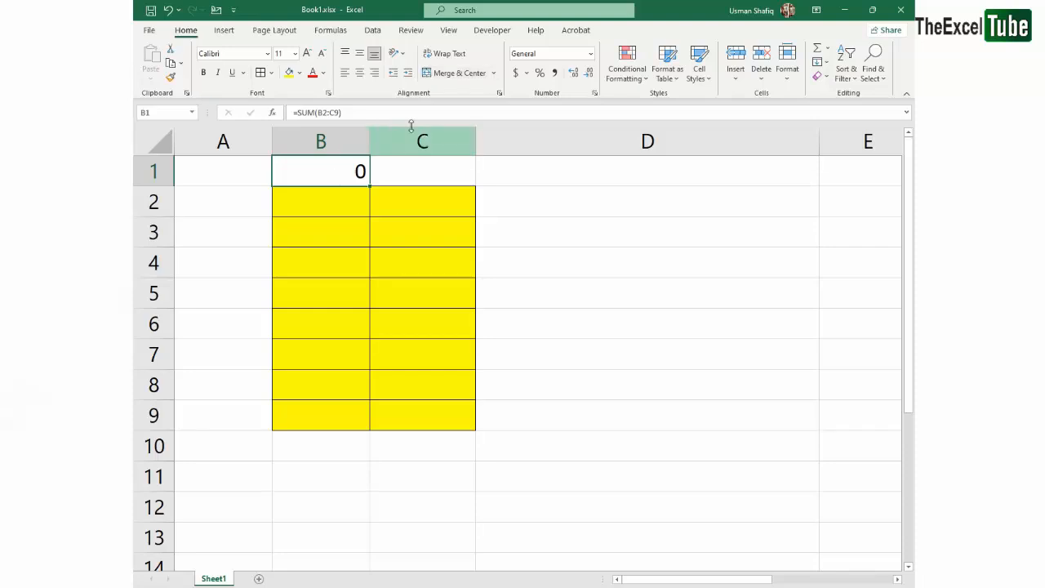
{"action": "left_click", "coordinate": [357, 71]}
Examine how B2 and C9 in B1's SUM formula mark the first and last cells of the yellow block
{"action": "double_click", "coordinate": [329, 170]}
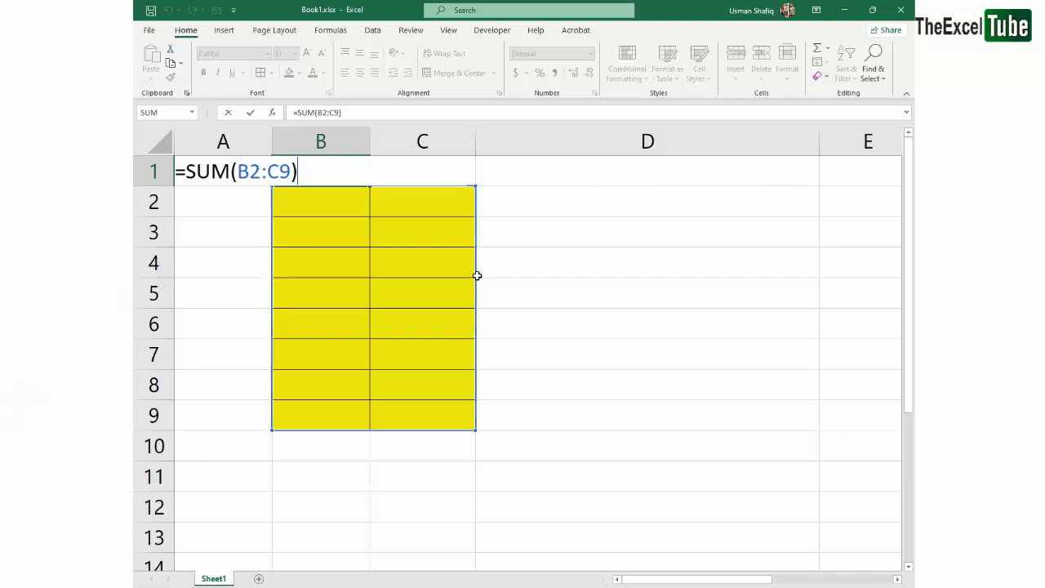
{"action": "key", "text": "Return"}
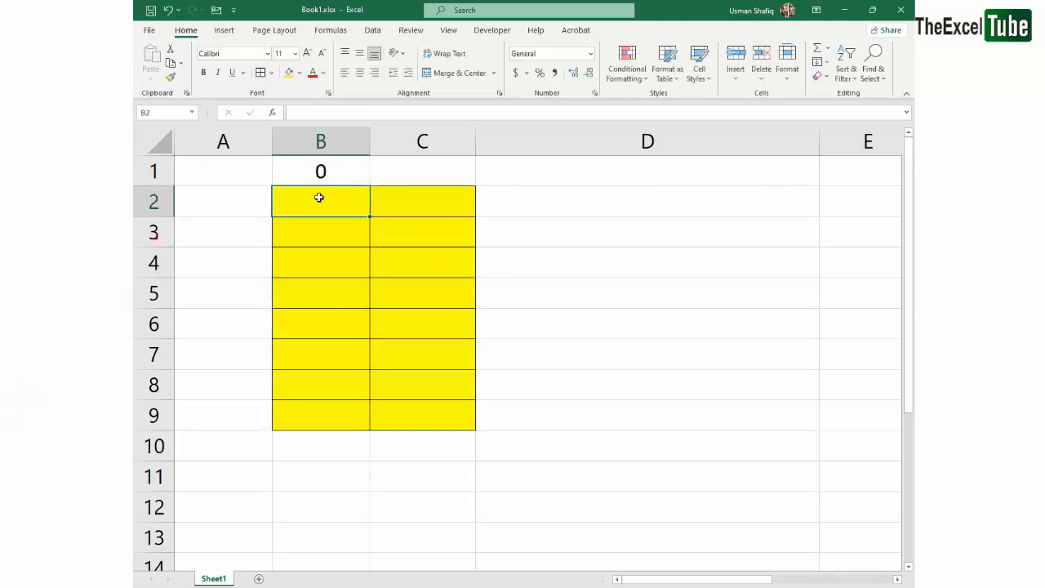
{"action": "left_click_drag", "start_coordinate": [319, 197], "coordinate": [411, 411]}
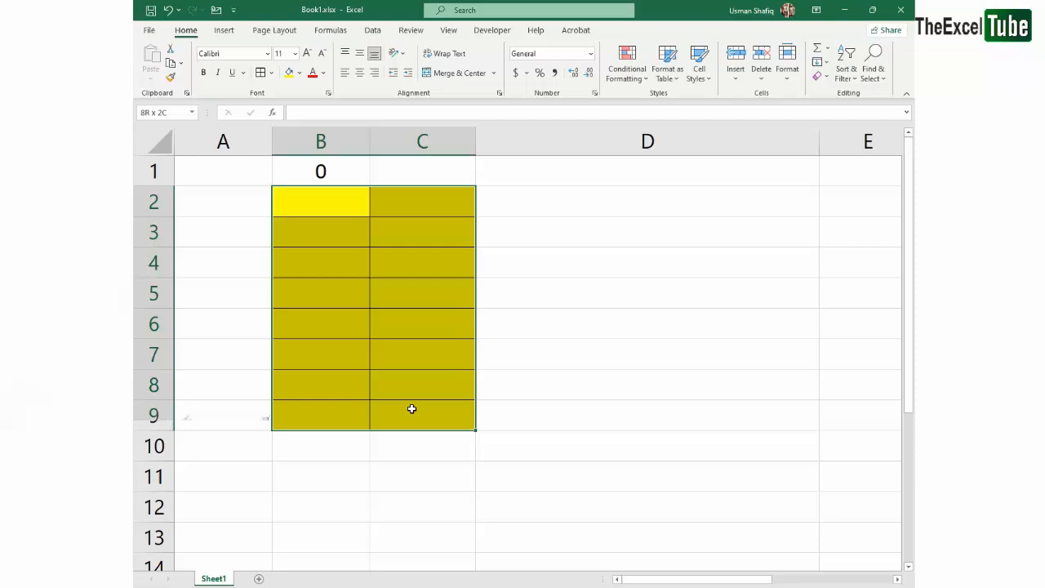
{"action": "left_click", "coordinate": [386, 246]}
{"action": "left_click_drag", "start_coordinate": [333, 193], "coordinate": [433, 410]}
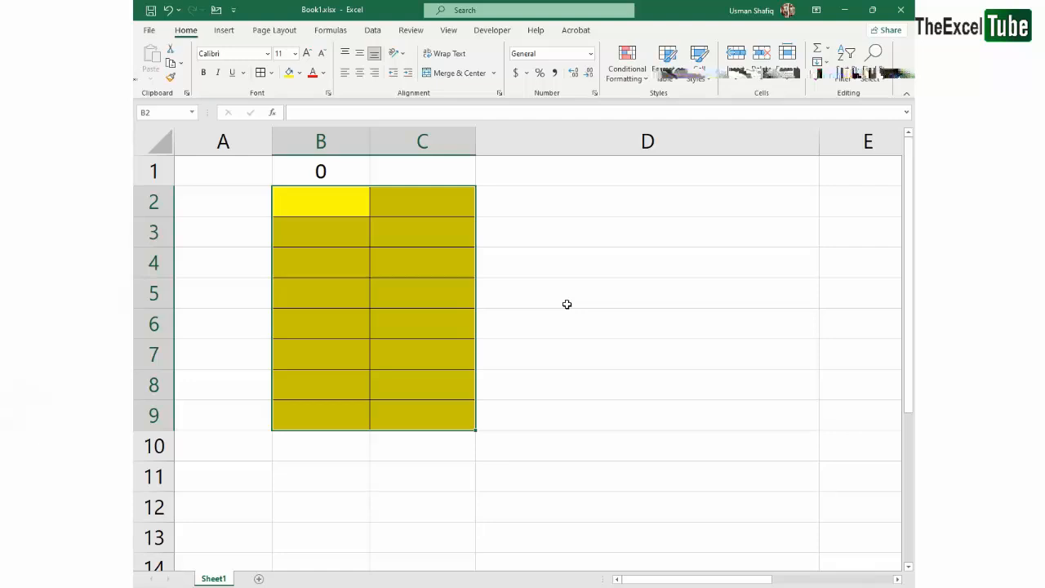
{"action": "left_click", "coordinate": [340, 171]}
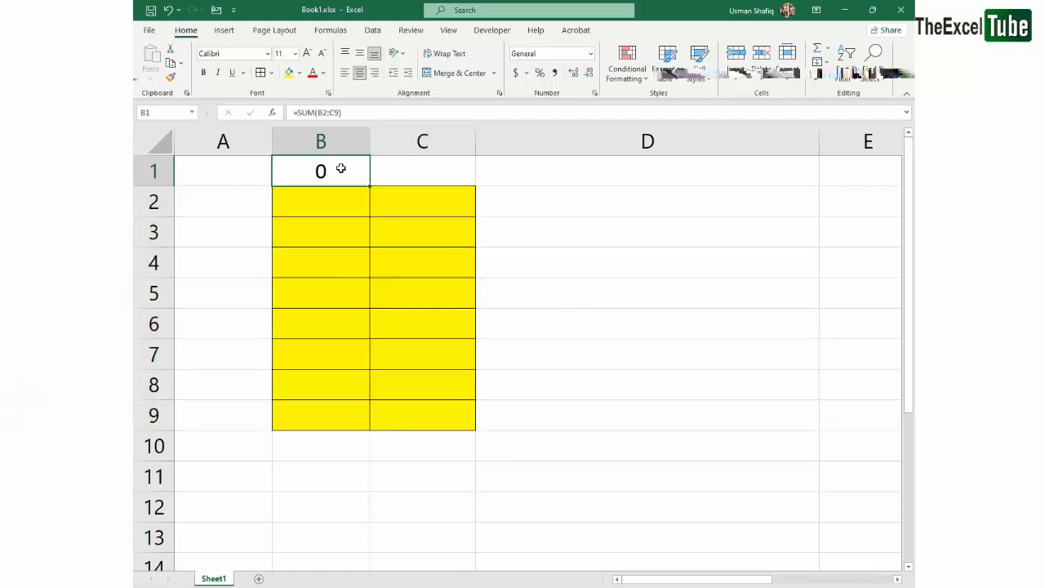
{"action": "double_click", "coordinate": [340, 170]}
{"action": "left_click_drag", "start_coordinate": [238, 171], "coordinate": [292, 172]}
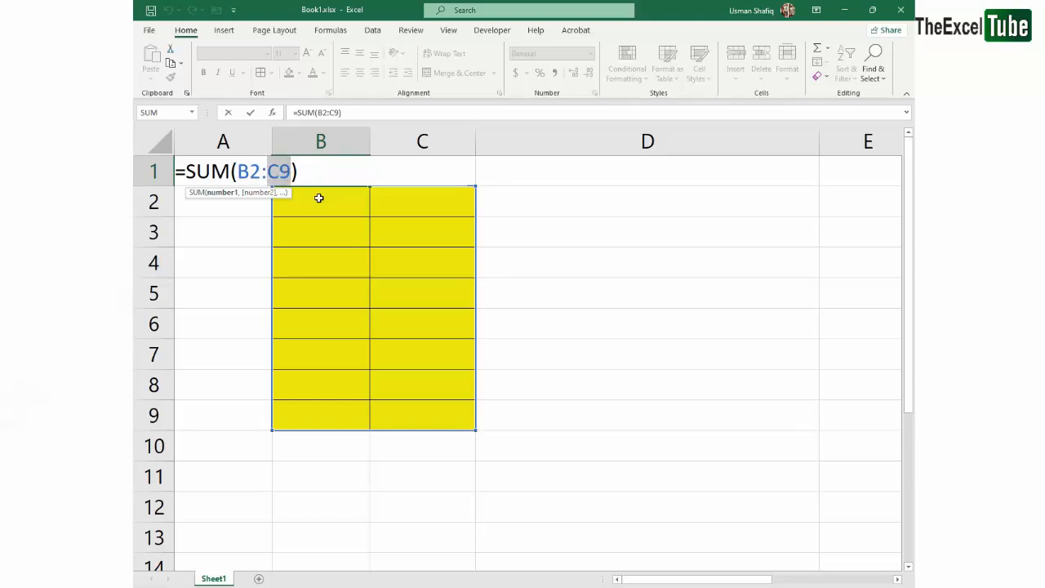
{"action": "left_click", "coordinate": [541, 212]}
Clear all contents and formatting from cells B1:C9
{"action": "left_click_drag", "start_coordinate": [302, 169], "coordinate": [433, 413]}
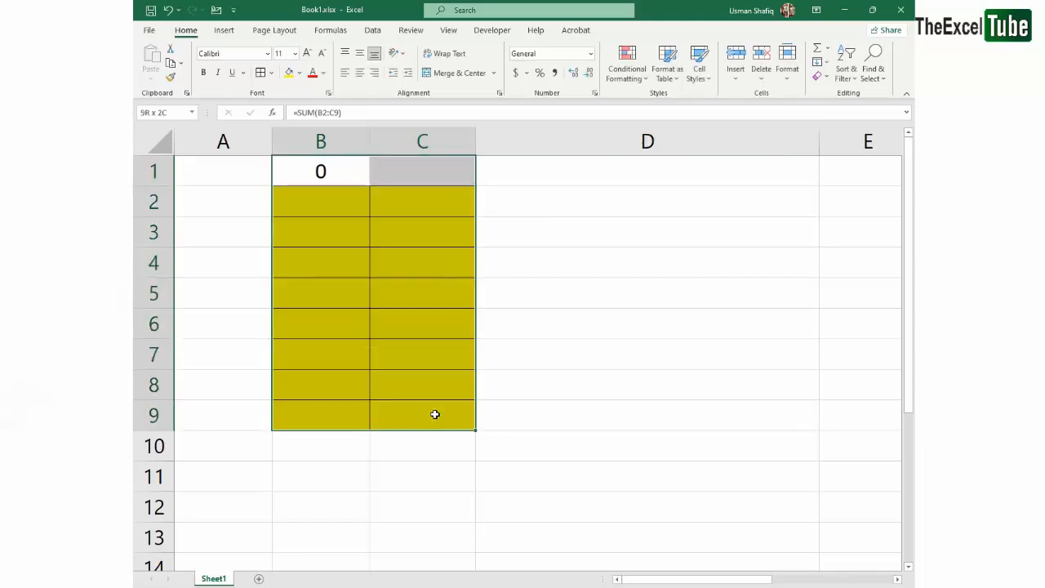
{"action": "left_click", "coordinate": [820, 76]}
{"action": "left_click", "coordinate": [845, 95]}
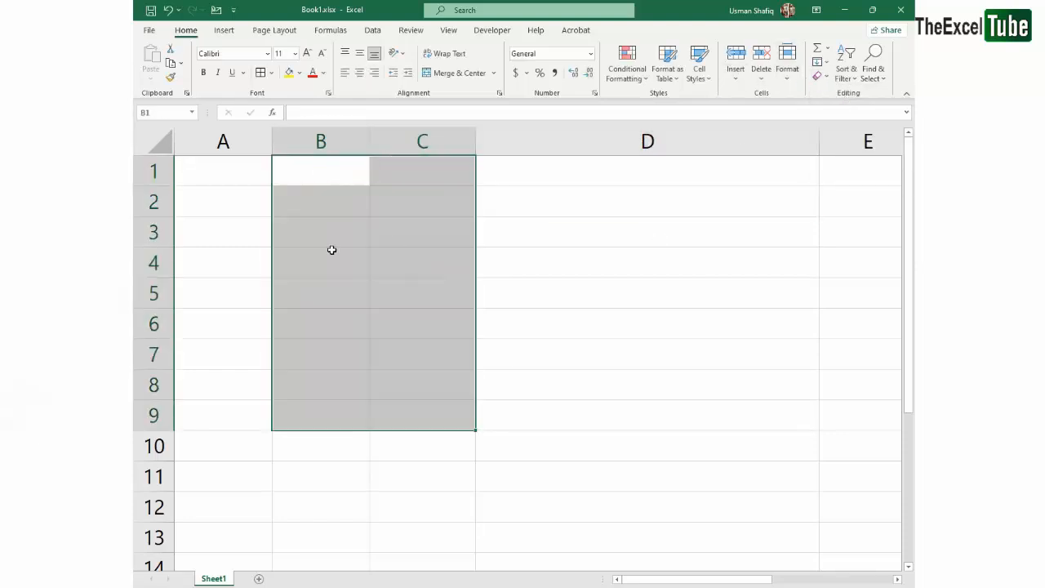
{"action": "left_click", "coordinate": [332, 244]}
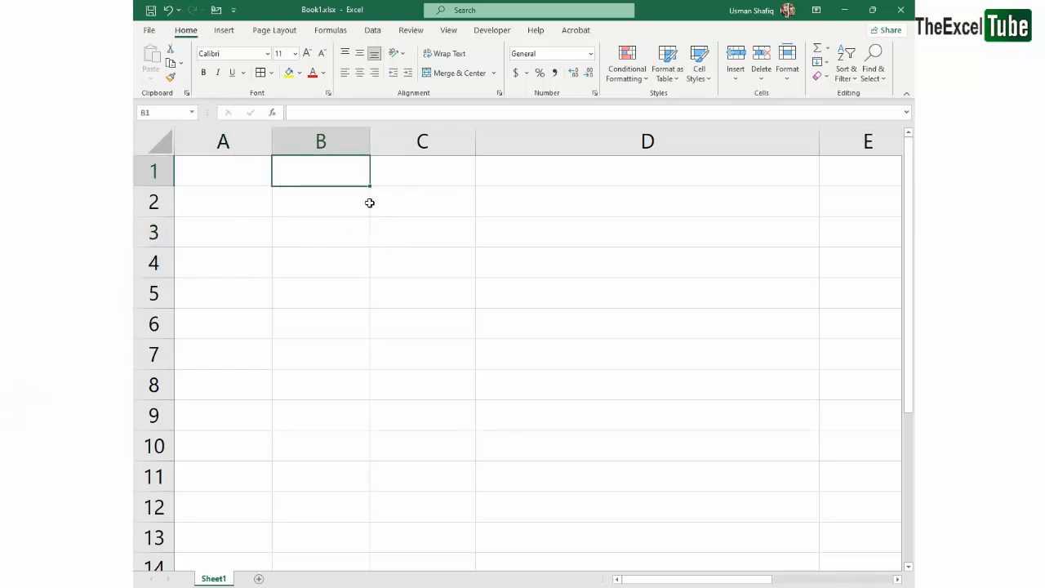
Enter 2 in cell B1, centre it horizontally, and move the cell to A1
{"action": "type", "text": "2"}
{"action": "key", "text": "Return"}
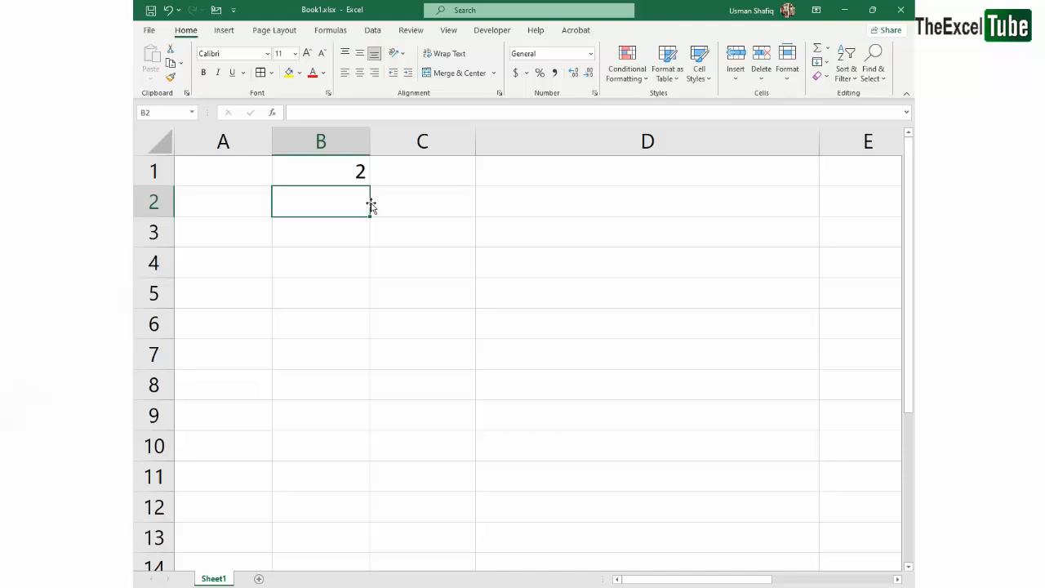
{"action": "left_click", "coordinate": [327, 176]}
{"action": "left_click", "coordinate": [360, 72]}
{"action": "key", "text": "Return"}
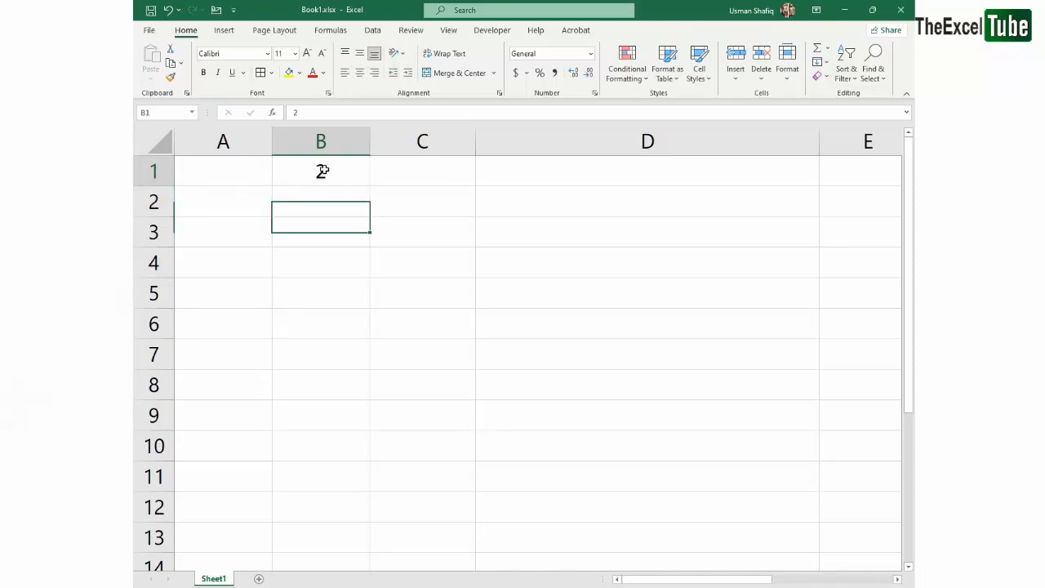
{"action": "left_click_drag", "start_coordinate": [274, 172], "coordinate": [544, 174]}
{"action": "left_click", "coordinate": [735, 180]}
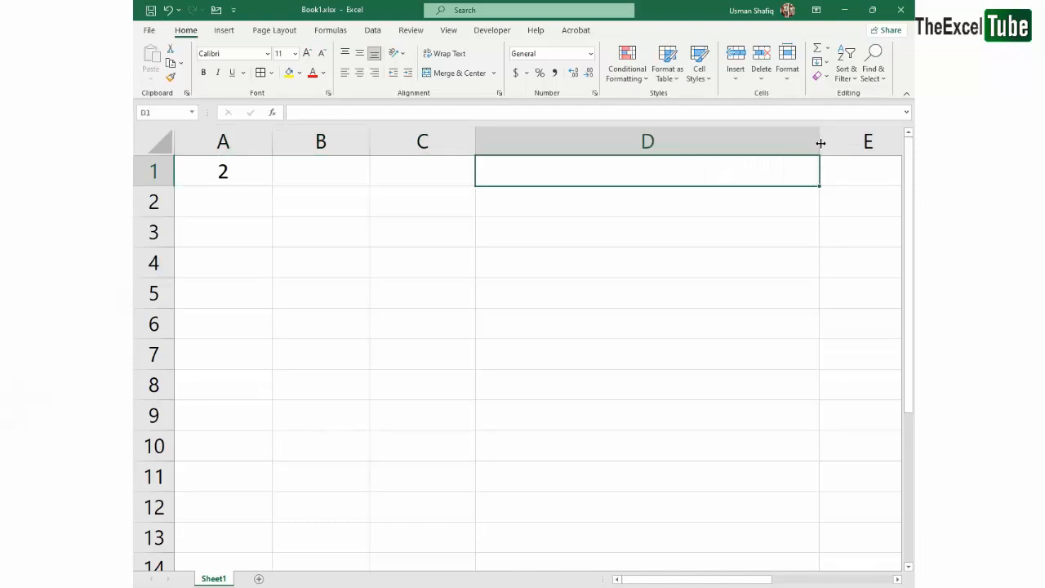
Narrow column D to slightly wider than column C and select cells A1:E1
{"action": "left_click_drag", "start_coordinate": [820, 141], "coordinate": [595, 140]}
{"action": "left_click_drag", "start_coordinate": [245, 171], "coordinate": [635, 175]}
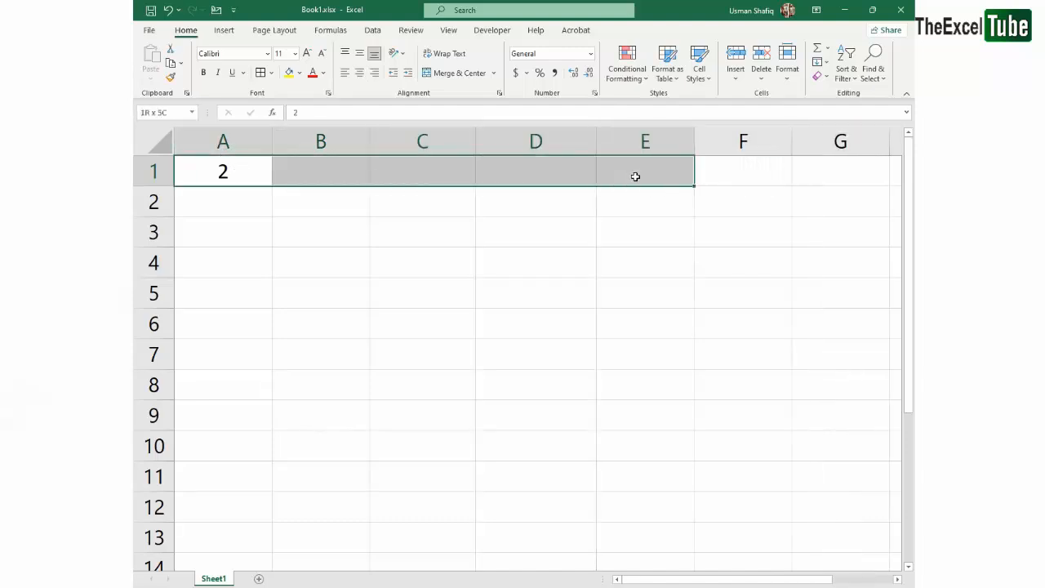
Merge and centre cells A1:E1 so the number 2 forms a heading across the five columns
{"action": "left_click", "coordinate": [414, 75]}
{"action": "left_click", "coordinate": [443, 72]}
{"action": "left_click", "coordinate": [406, 231]}
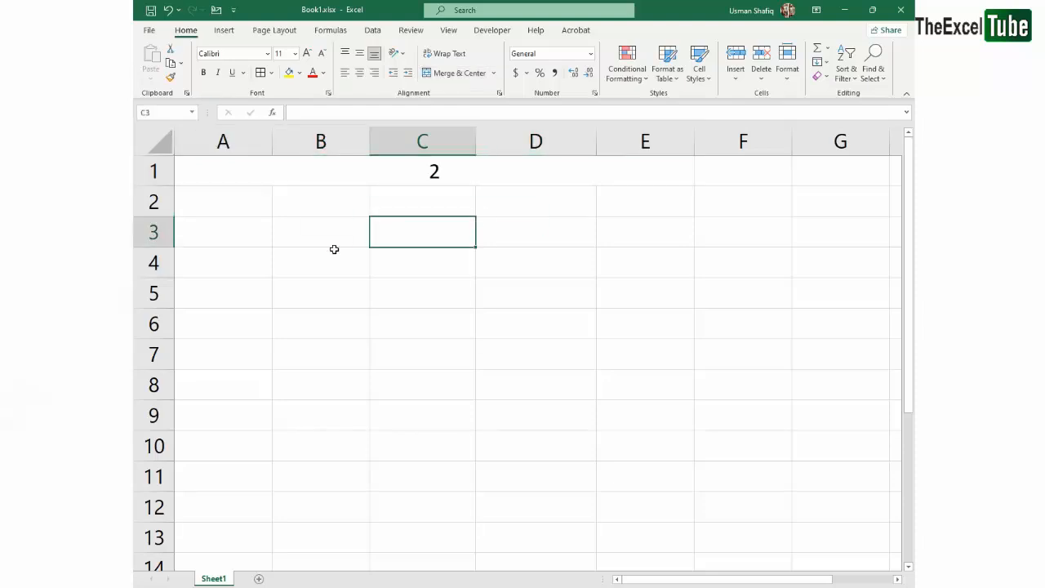
Apply borders to all cells of the range A3:E11
{"action": "left_click", "coordinate": [333, 251]}
{"action": "left_click", "coordinate": [461, 182]}
{"action": "left_click_drag", "start_coordinate": [221, 230], "coordinate": [633, 477]}
{"action": "left_click", "coordinate": [260, 72]}
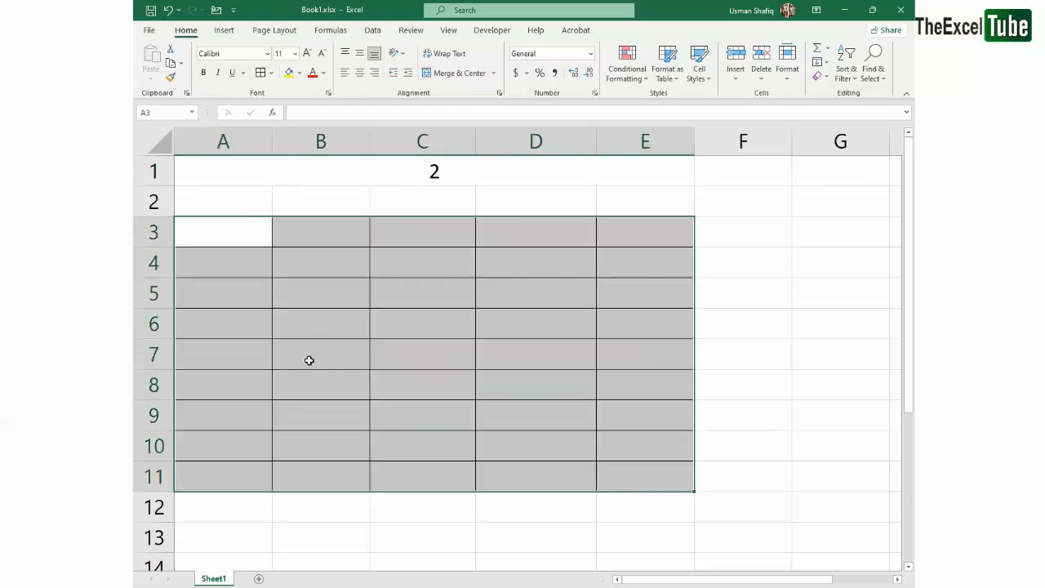
Count the rows of the bordered grid and extend its borders by one row, through A12:E12
{"action": "left_click", "coordinate": [308, 359]}
{"action": "left_click", "coordinate": [231, 233]}
{"action": "left_click", "coordinate": [230, 262]}
{"action": "left_click", "coordinate": [230, 291]}
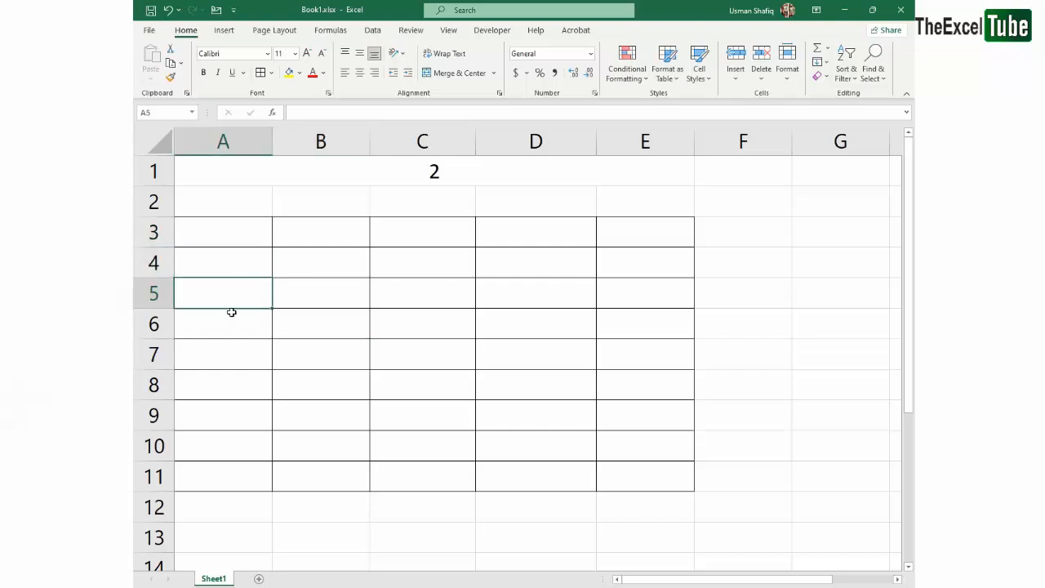
{"action": "left_click", "coordinate": [233, 323]}
{"action": "left_click", "coordinate": [235, 356]}
{"action": "left_click", "coordinate": [212, 377]}
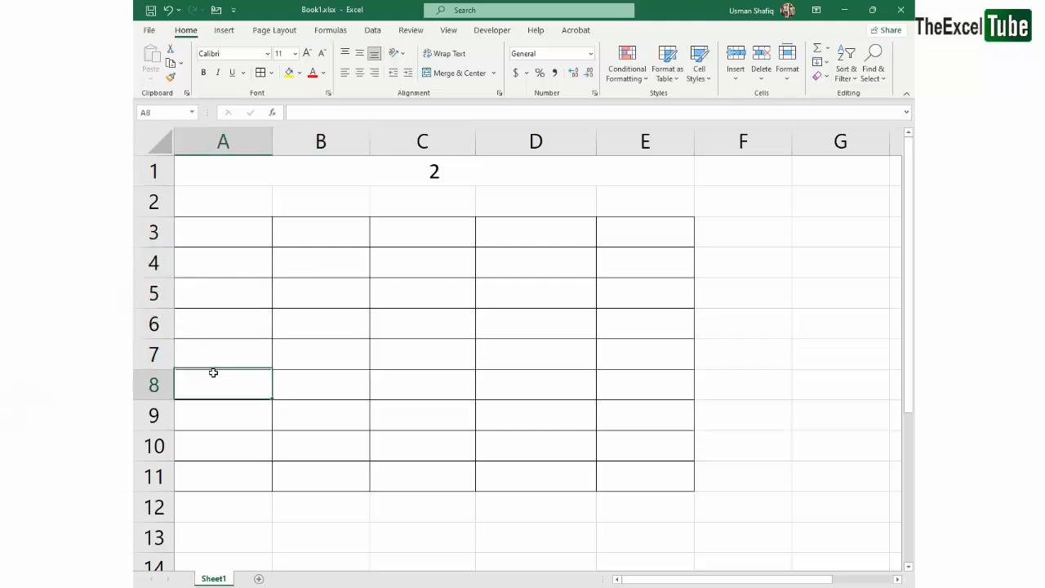
{"action": "left_click", "coordinate": [220, 421]}
{"action": "left_click", "coordinate": [223, 451]}
{"action": "left_click", "coordinate": [226, 480]}
{"action": "left_click_drag", "start_coordinate": [210, 481], "coordinate": [669, 510]}
{"action": "left_click", "coordinate": [260, 73]}
{"action": "left_click", "coordinate": [345, 327]}
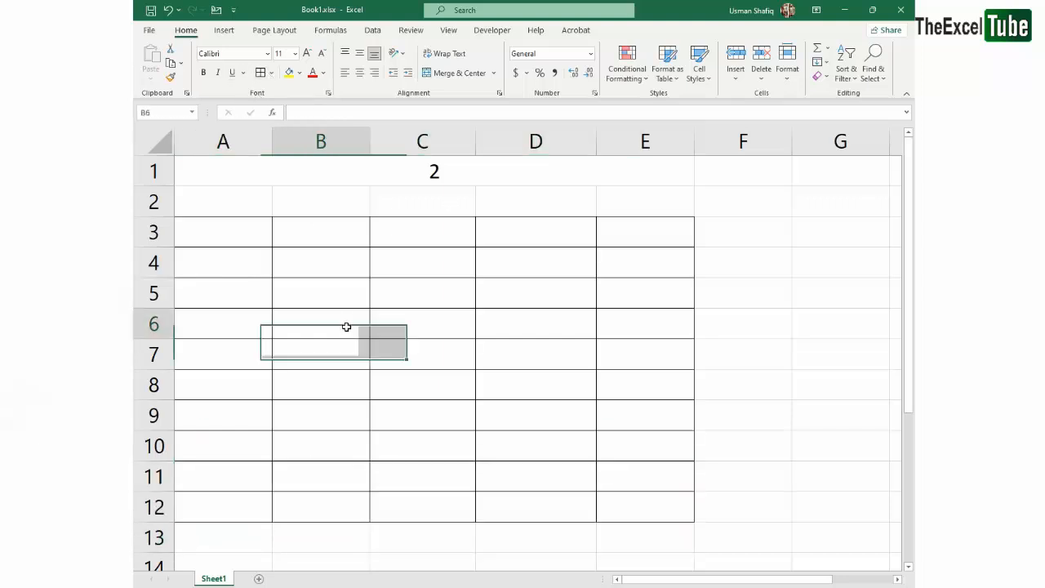
Add a border around the merged heading A1:E1 and make its number bold
{"action": "left_click", "coordinate": [340, 182]}
{"action": "left_click", "coordinate": [489, 320]}
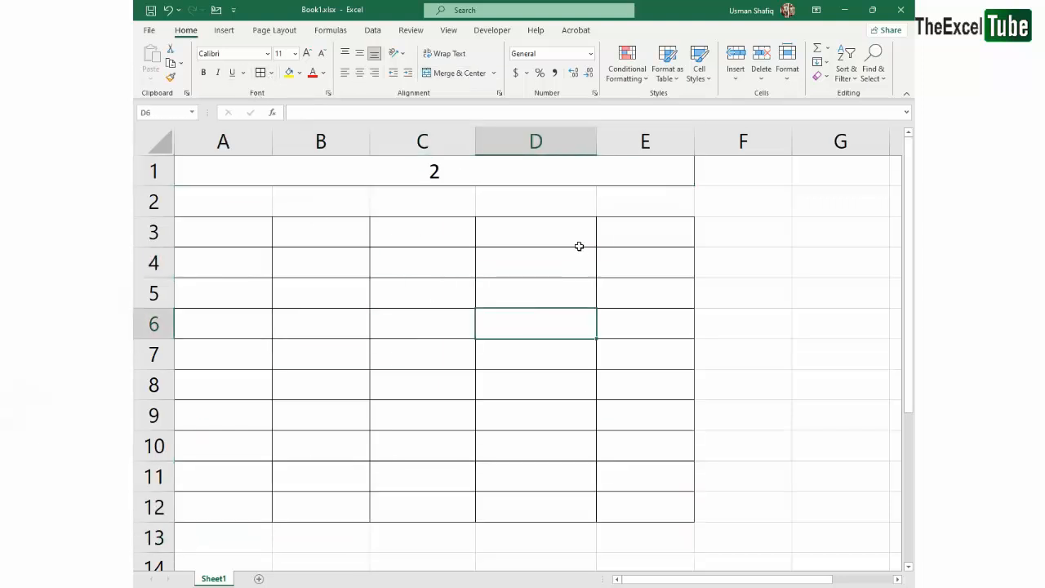
{"action": "left_click", "coordinate": [475, 165]}
{"action": "key", "text": "ctrl+b"}
{"action": "left_click", "coordinate": [466, 254]}
{"action": "double_click", "coordinate": [454, 176]}
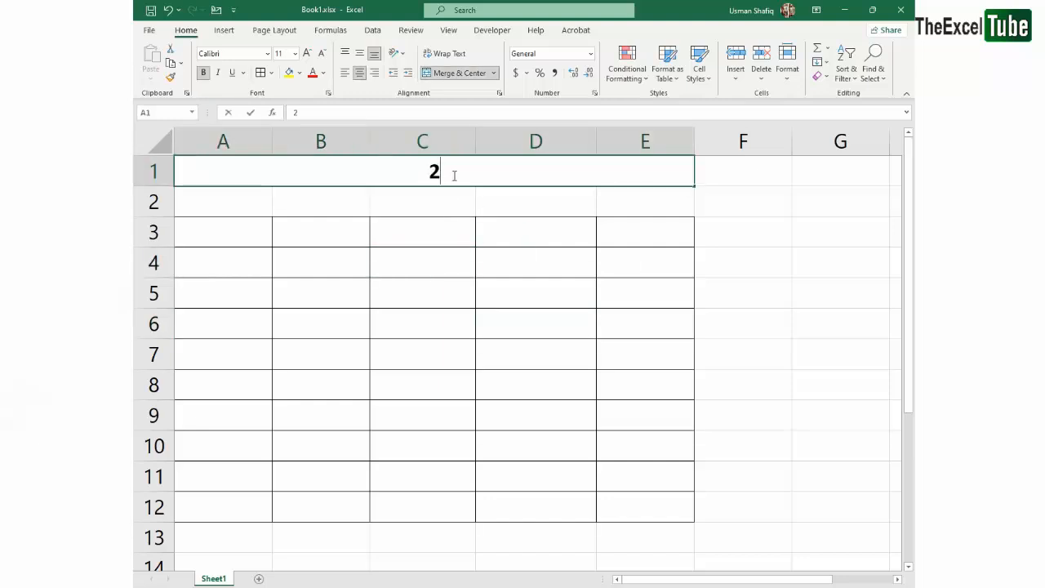
{"action": "left_click_drag", "start_coordinate": [553, 182], "coordinate": [387, 184]}
{"action": "left_click", "coordinate": [449, 178]}
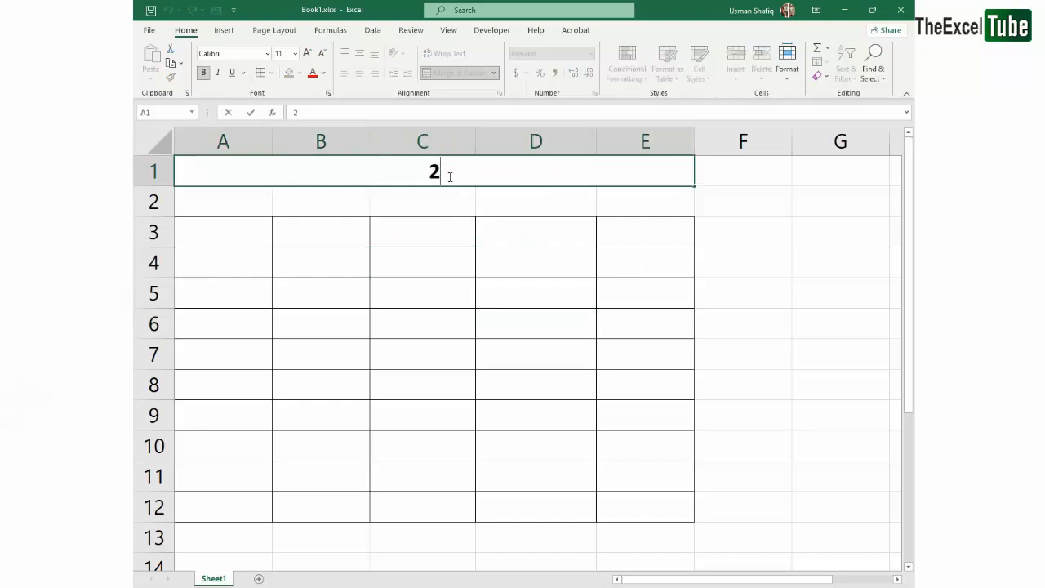
{"action": "left_click_drag", "start_coordinate": [205, 247], "coordinate": [664, 514]}
{"action": "left_click", "coordinate": [490, 288]}
{"action": "left_click", "coordinate": [250, 226]}
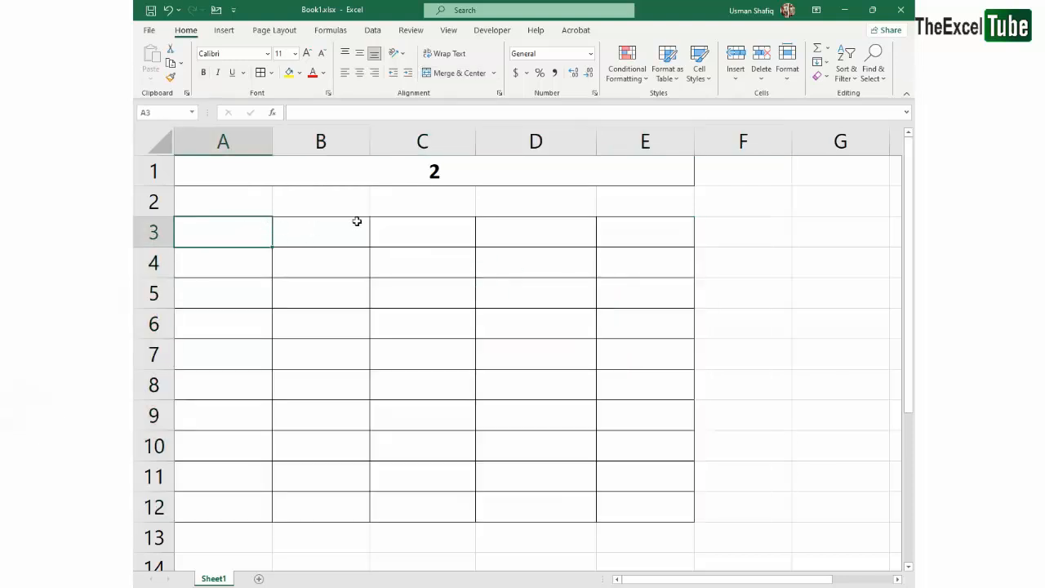
Hide the worksheet gridlines so that only the drawn borders show
{"action": "left_click", "coordinate": [448, 29]}
{"action": "left_click", "coordinate": [275, 72]}
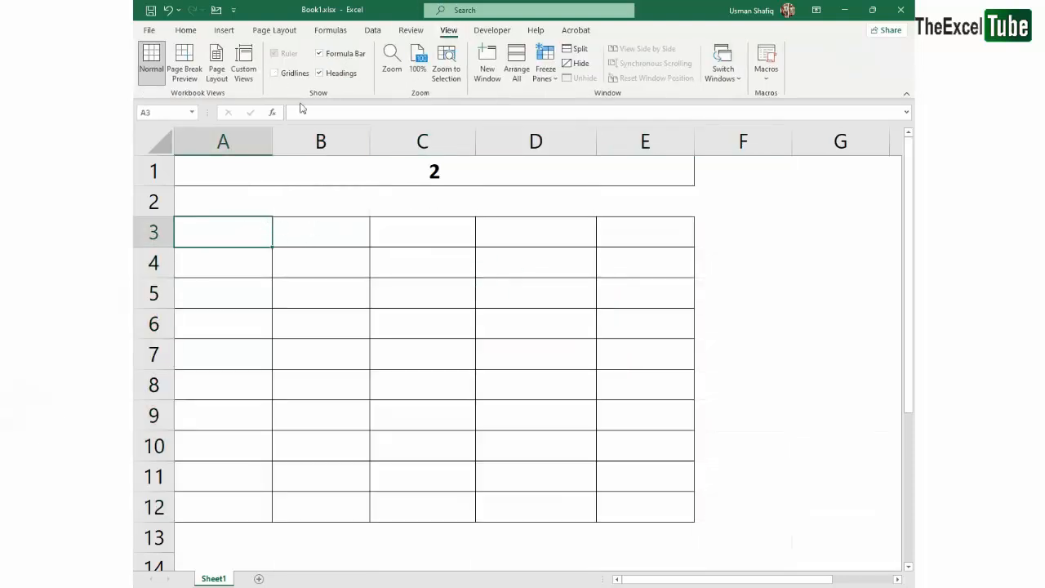
{"action": "left_click", "coordinate": [271, 296]}
Increase the font size of the merged heading in A1 to 16
{"action": "left_click", "coordinate": [402, 171]}
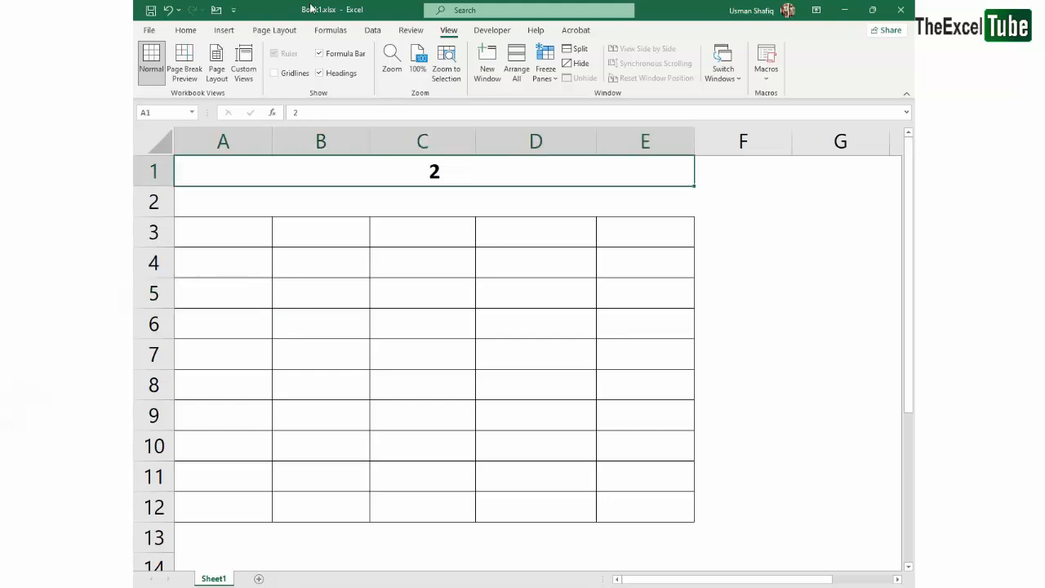
{"action": "left_click", "coordinate": [186, 30]}
{"action": "left_click", "coordinate": [308, 54]}
{"action": "left_click", "coordinate": [309, 54]}
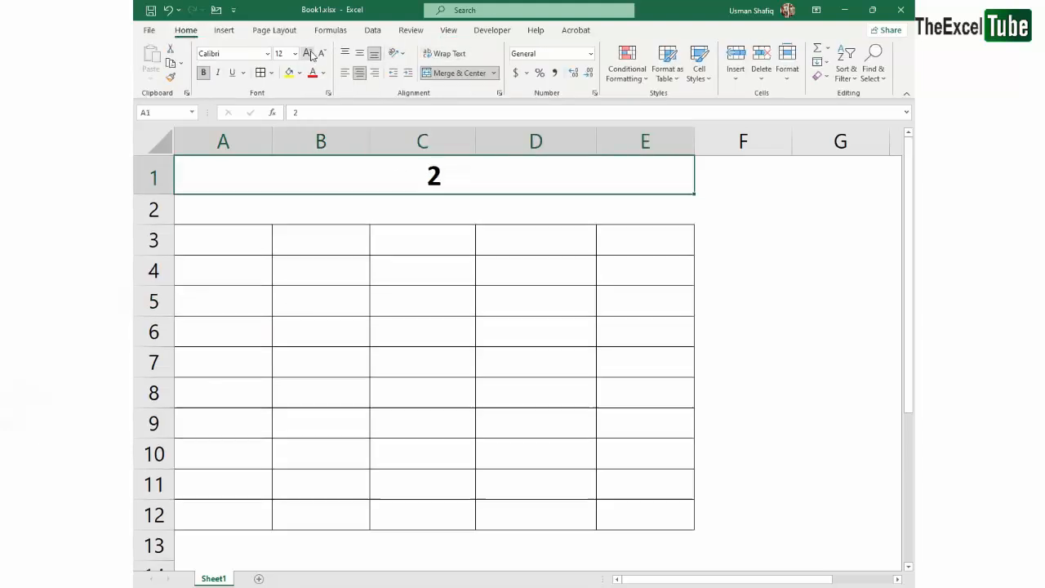
{"action": "left_click", "coordinate": [309, 54]}
{"action": "left_click", "coordinate": [340, 210]}
Enter 2 in cell A3 and centre the grid A3:E12 horizontally
{"action": "left_click", "coordinate": [219, 250]}
{"action": "left_click", "coordinate": [243, 219]}
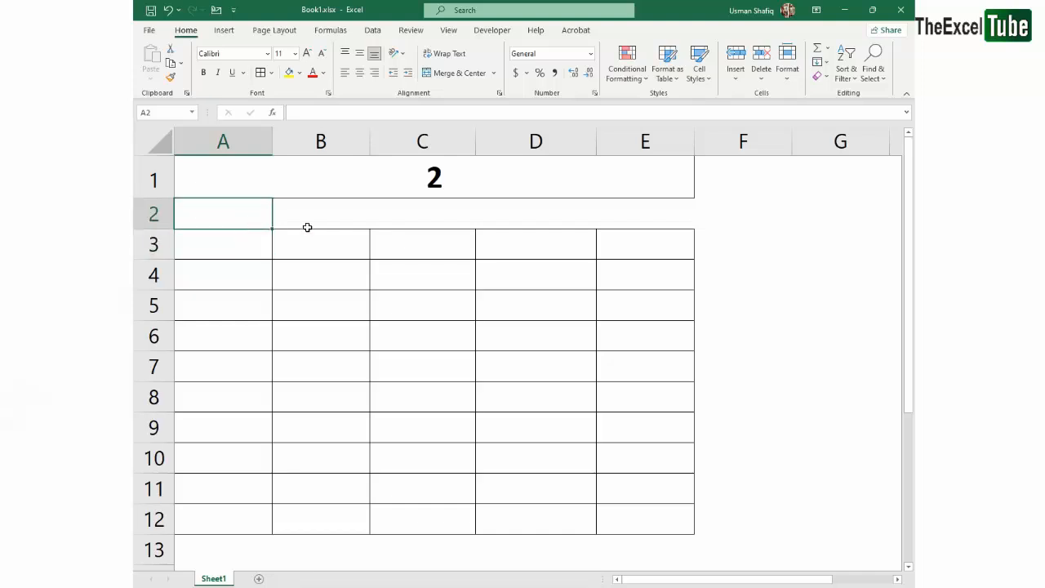
{"action": "left_click", "coordinate": [260, 239]}
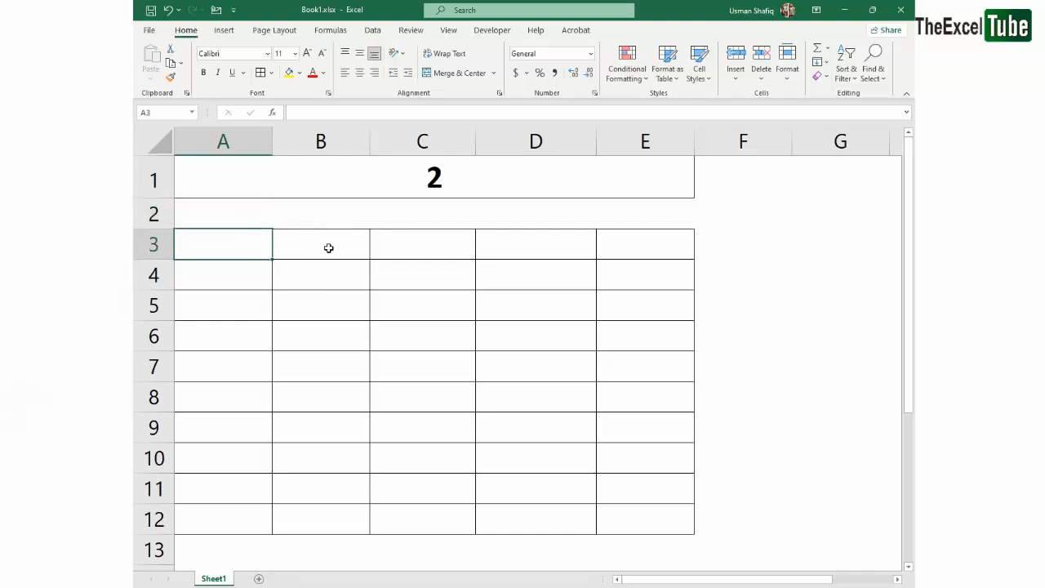
{"action": "left_click_drag", "start_coordinate": [244, 241], "coordinate": [252, 511]}
{"action": "left_click", "coordinate": [251, 233]}
{"action": "type", "text": "2"}
{"action": "key", "text": "Return"}
{"action": "left_click", "coordinate": [252, 232]}
{"action": "left_click_drag", "start_coordinate": [231, 245], "coordinate": [605, 521]}
{"action": "left_click", "coordinate": [362, 73]}
Enter * in cell B3 and 1 in cell C3
{"action": "key", "text": "Right"}
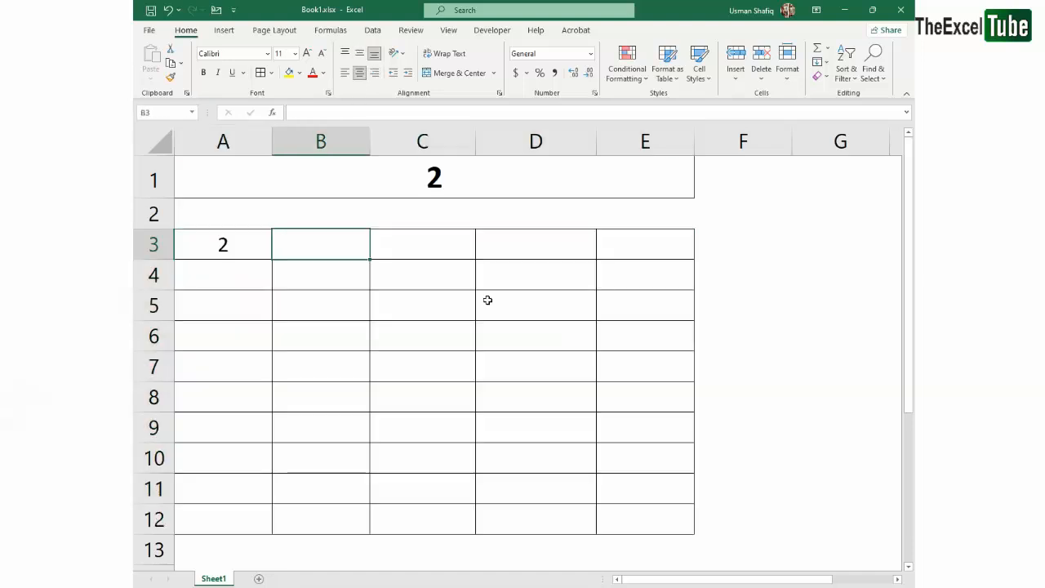
{"action": "type", "text": "*"}
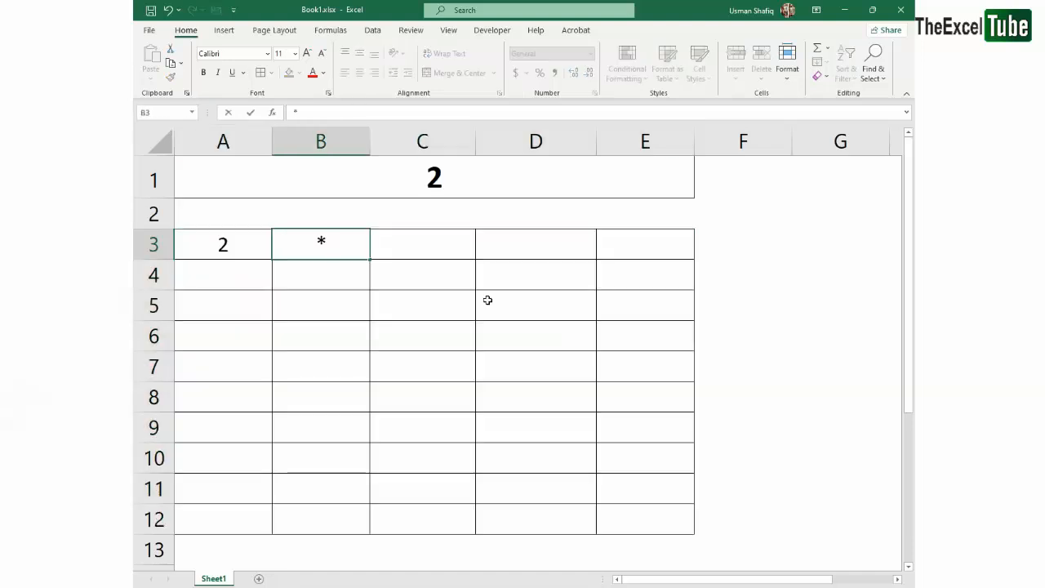
{"action": "key", "text": "Right"}
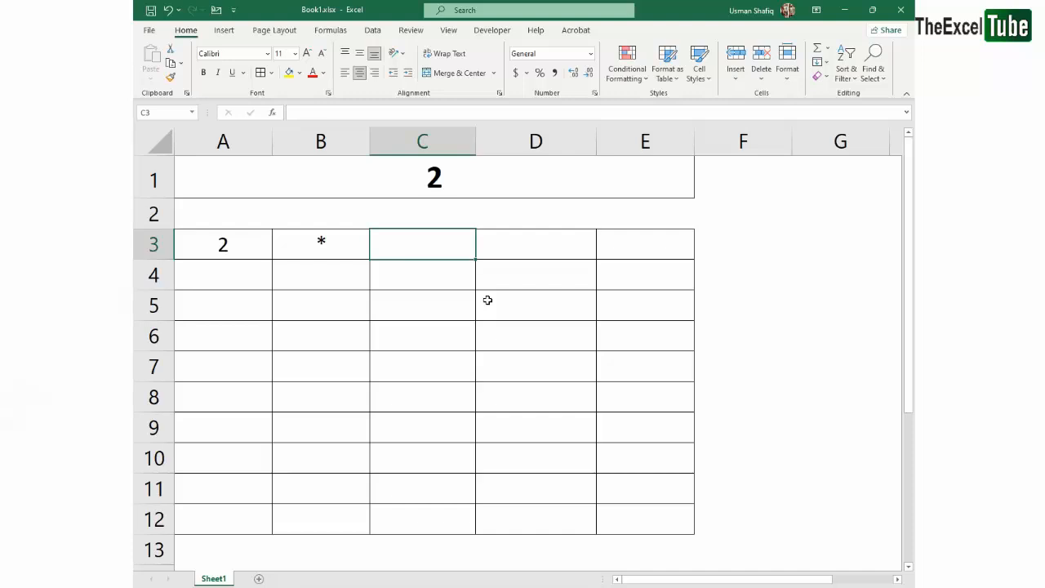
{"action": "type", "text": "1"}
{"action": "key", "text": "Return"}
{"action": "key", "text": "Up"}
{"action": "key", "text": "Right"}
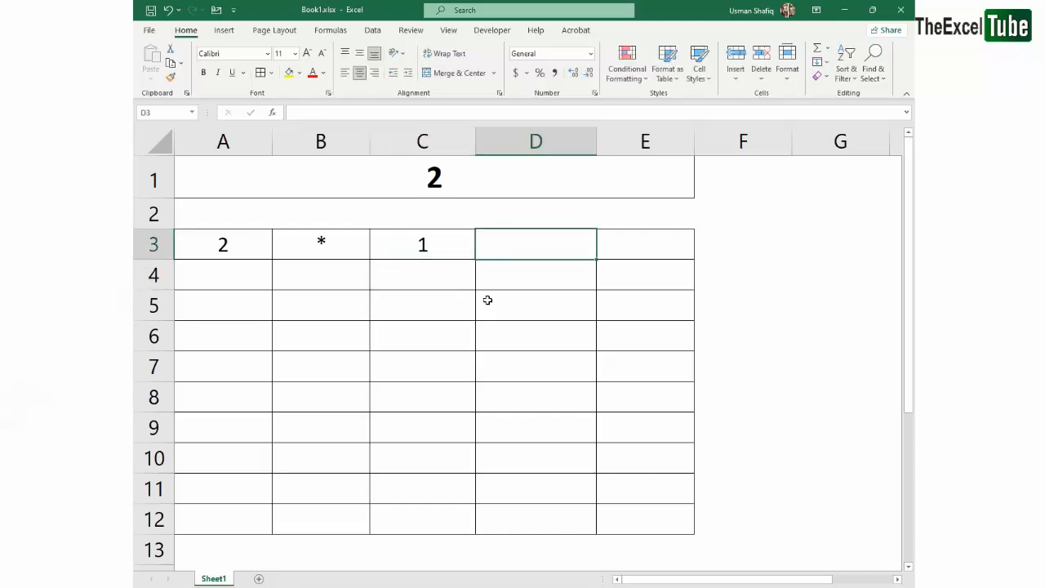
Enter = in cell D3 and 2 in cell E3 to complete the first multiplication row
{"action": "type", "text": "="}
{"action": "key", "text": "Return"}
{"action": "key", "text": "Up"}
{"action": "key", "text": "Right"}
{"action": "type", "text": "2"}
{"action": "key", "text": "Return"}
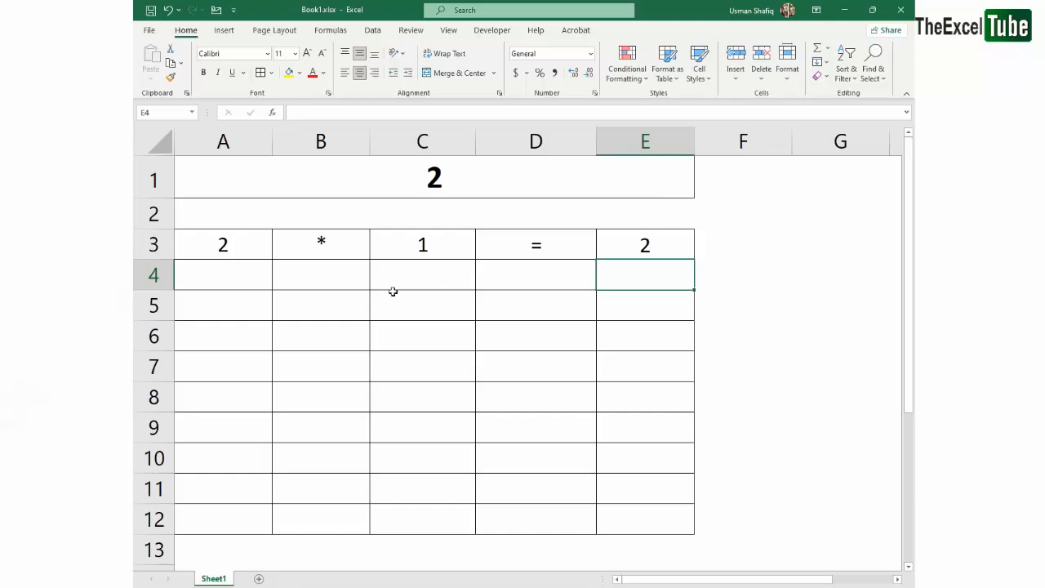
{"action": "left_click", "coordinate": [456, 182]}
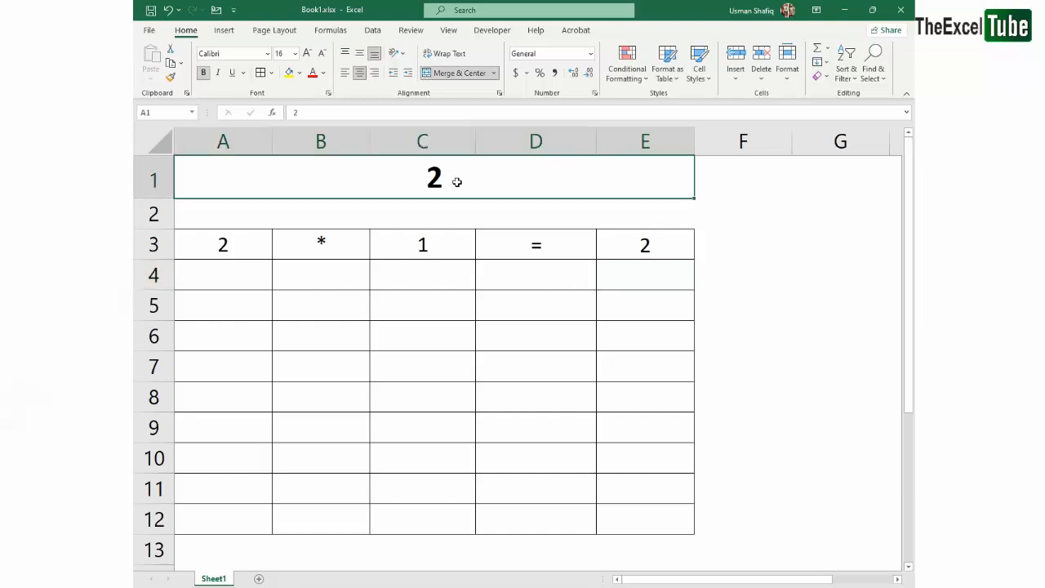
{"action": "left_click_drag", "start_coordinate": [217, 250], "coordinate": [659, 525]}
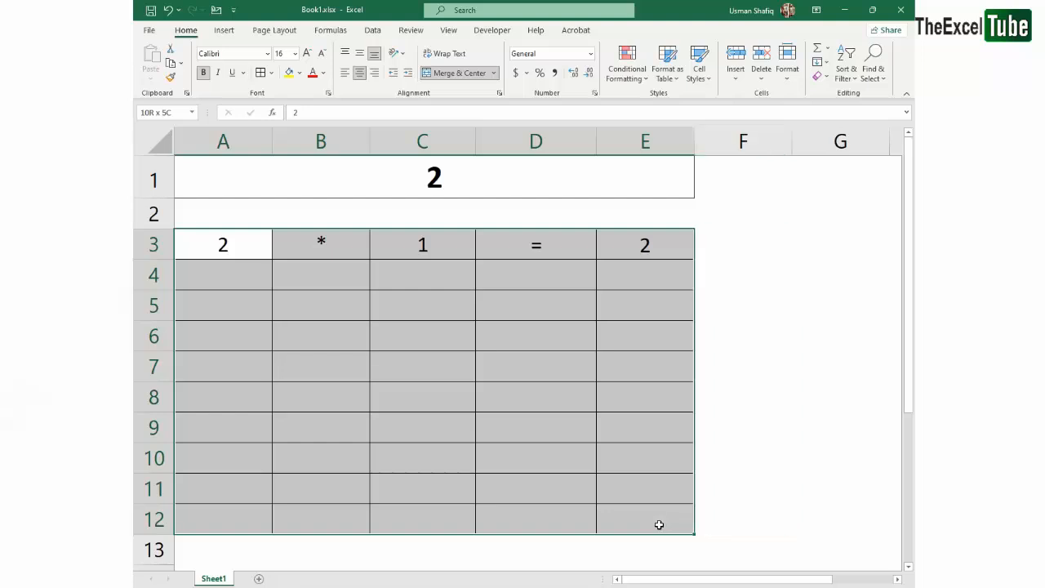
{"action": "left_click", "coordinate": [445, 306]}
{"action": "left_click", "coordinate": [434, 265]}
{"action": "left_click", "coordinate": [237, 249]}
{"action": "left_click", "coordinate": [237, 275]}
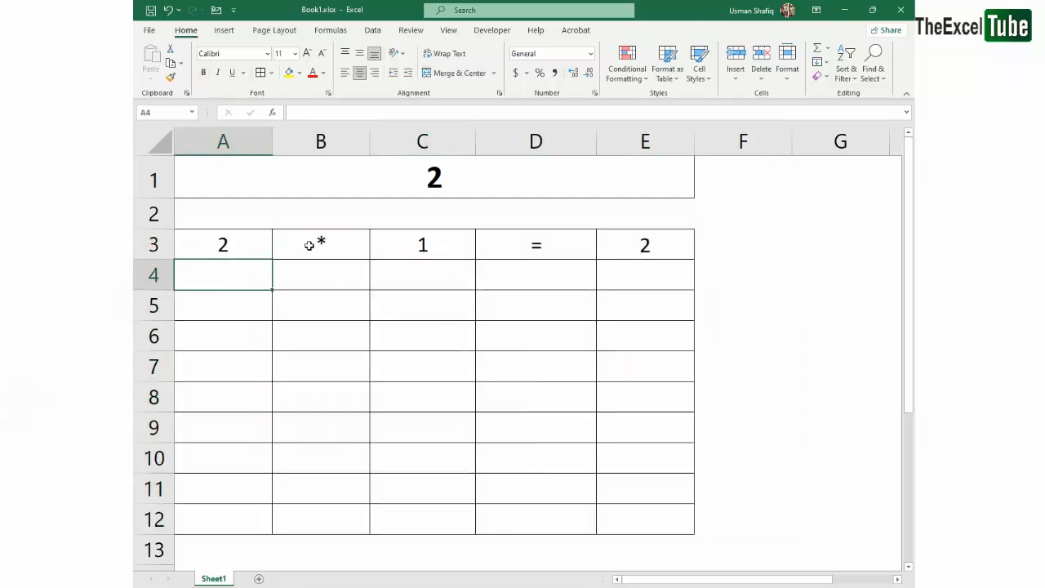
Fill the * from B3 down to B12 and the = from D3 down to D12
{"action": "left_click_drag", "start_coordinate": [322, 245], "coordinate": [334, 532]}
{"action": "key", "text": "ctrl+d"}
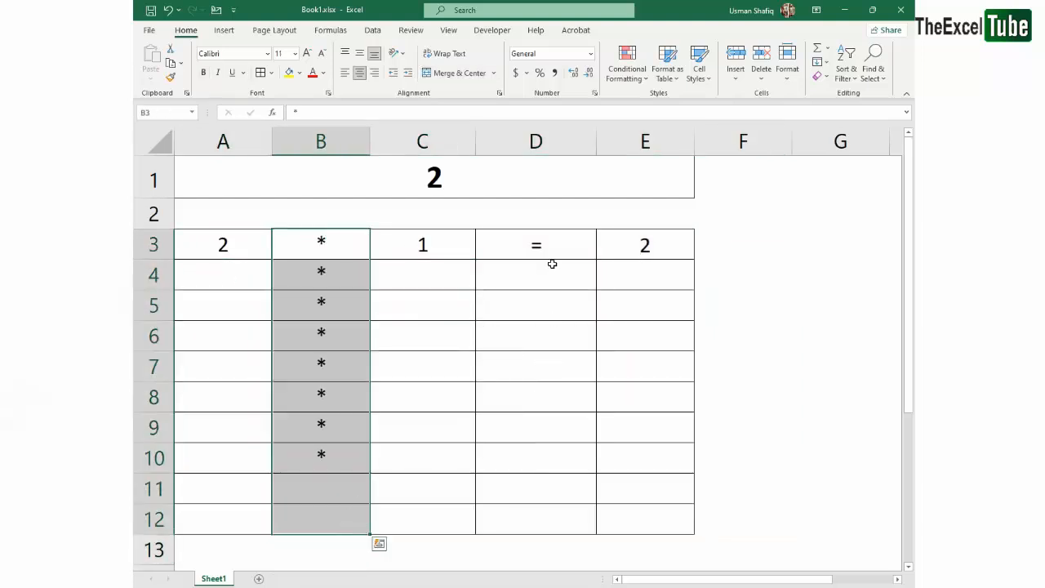
{"action": "left_click_drag", "start_coordinate": [550, 245], "coordinate": [550, 505]}
{"action": "key", "text": "ctrl+d"}
{"action": "left_click", "coordinate": [426, 281]}
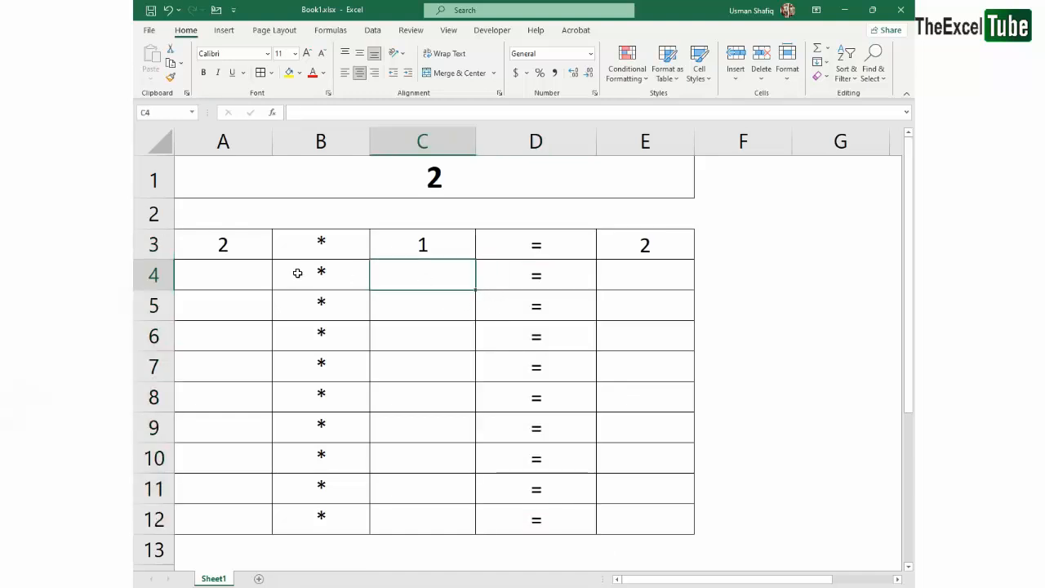
{"action": "left_click_drag", "start_coordinate": [297, 273], "coordinate": [608, 529]}
Replace the * in B3 with X and fill it down to B12
{"action": "double_click", "coordinate": [335, 242]}
{"action": "mouse_move", "coordinate": [356, 243]}
{"action": "left_mouse_down"}
{"action": "mouse_move", "coordinate": [280, 244]}
{"action": "mouse_move", "coordinate": [355, 474]}
{"action": "mouse_move", "coordinate": [355, 514]}
{"action": "mouse_move", "coordinate": [346, 243]}
{"action": "mouse_move", "coordinate": [358, 512]}
{"action": "mouse_move", "coordinate": [362, 299]}
{"action": "mouse_move", "coordinate": [349, 240]}
{"action": "left_mouse_up"}
{"action": "type", "text": "X"}
{"action": "left_click", "coordinate": [338, 304]}
{"action": "key", "text": "ctrl+d"}
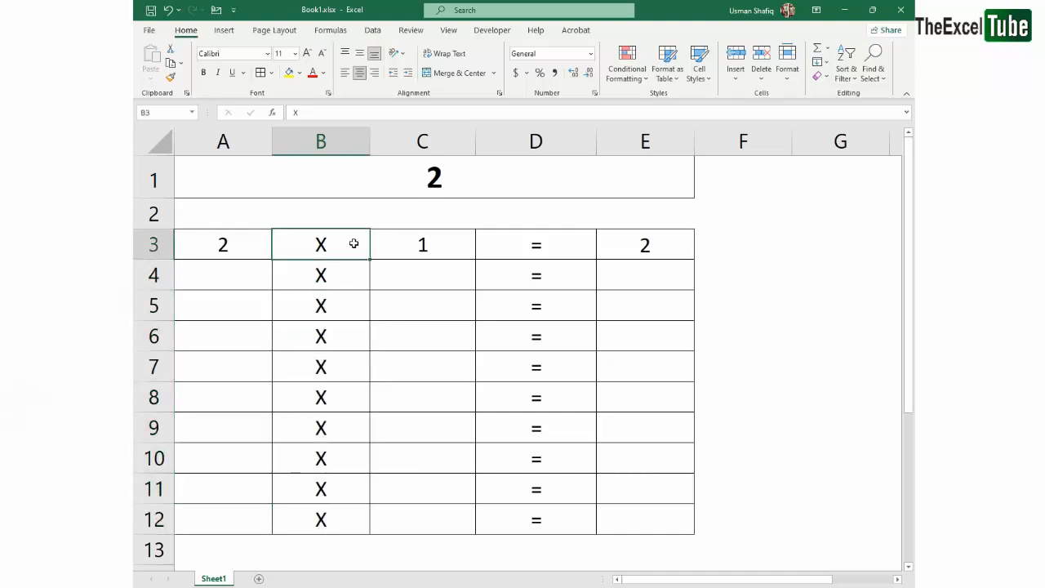
Fill C3 down to C12 as a series of numbers from 1 to 10
{"action": "left_click", "coordinate": [441, 263]}
{"action": "left_click", "coordinate": [440, 243]}
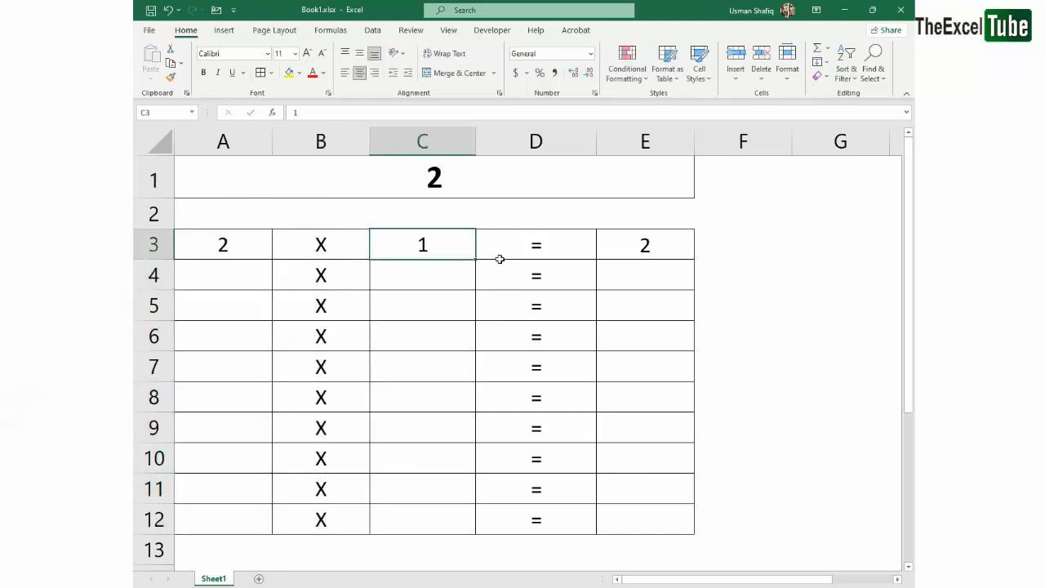
{"action": "left_click_drag", "start_coordinate": [476, 258], "coordinate": [474, 527]}
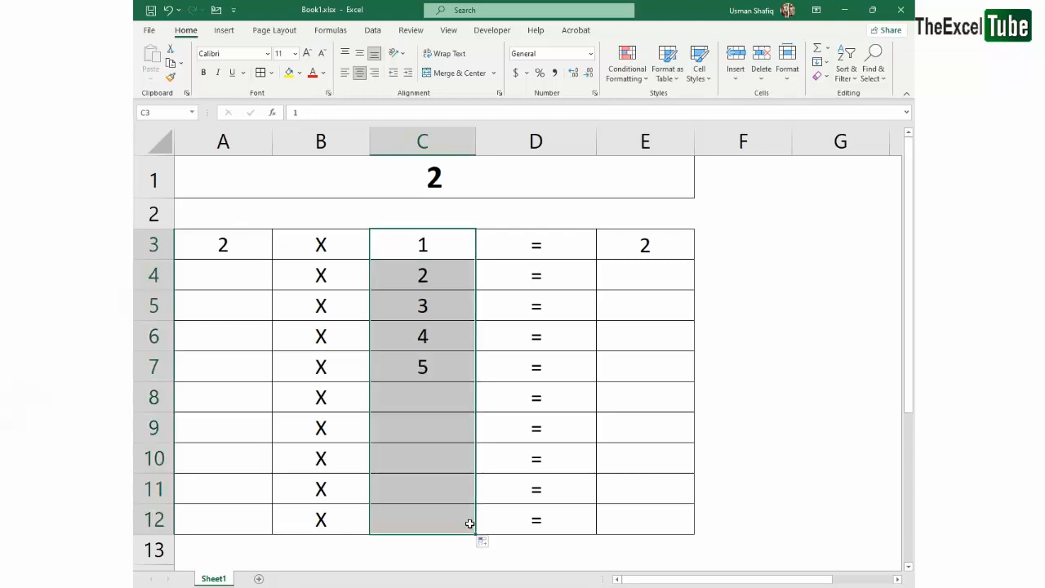
{"action": "left_click_drag", "start_coordinate": [408, 242], "coordinate": [450, 525]}
{"action": "left_click", "coordinate": [571, 305]}
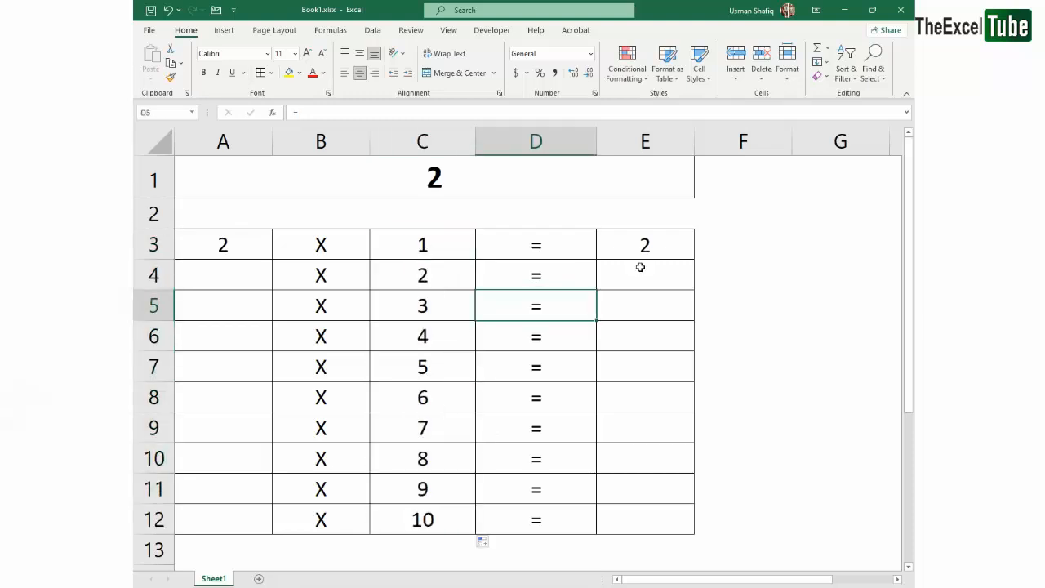
Examine the result column E3:E12 together with its factors in columns A and C
{"action": "left_click", "coordinate": [641, 268]}
{"action": "left_click_drag", "start_coordinate": [667, 242], "coordinate": [656, 523]}
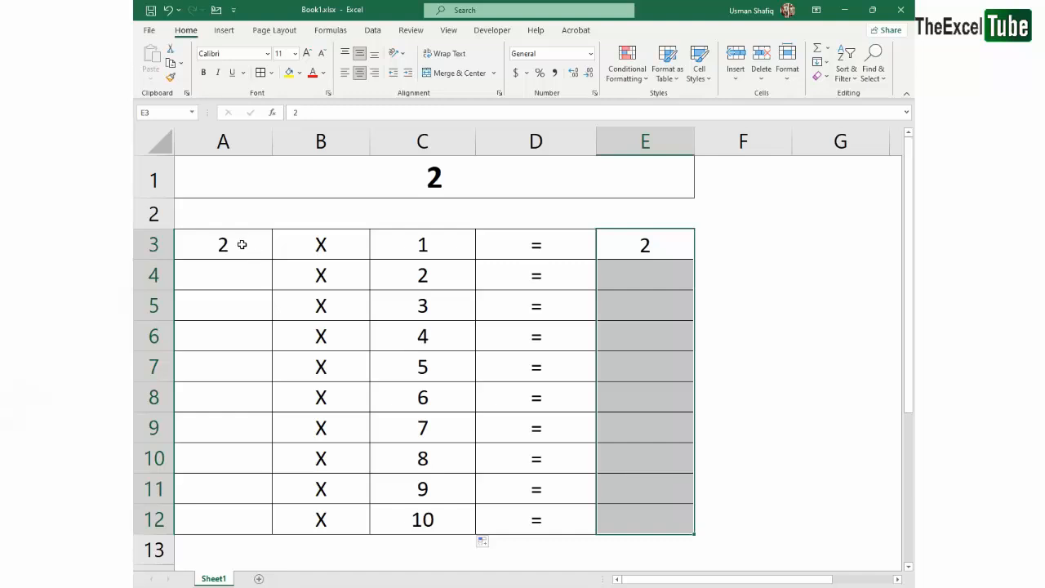
{"action": "left_click_drag", "start_coordinate": [245, 245], "coordinate": [250, 525]}
{"action": "left_click", "coordinate": [422, 245]}
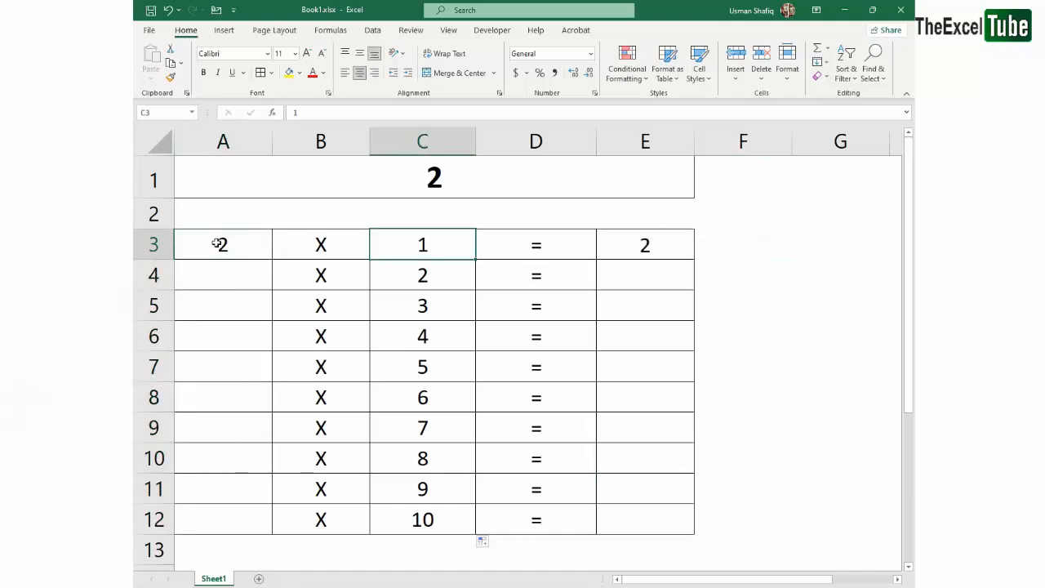
{"action": "left_click", "coordinate": [253, 252]}
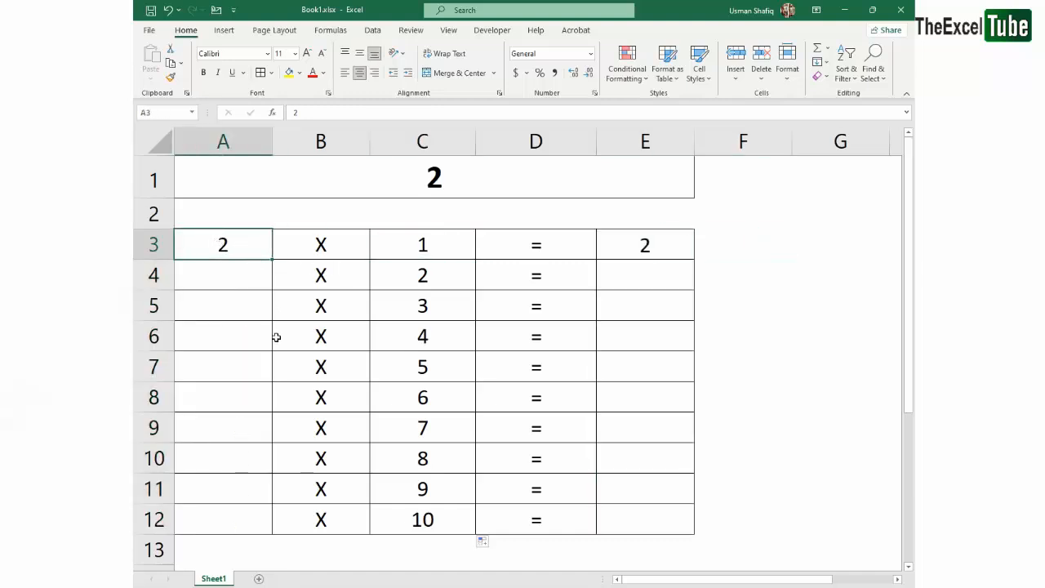
{"action": "left_click", "coordinate": [658, 251]}
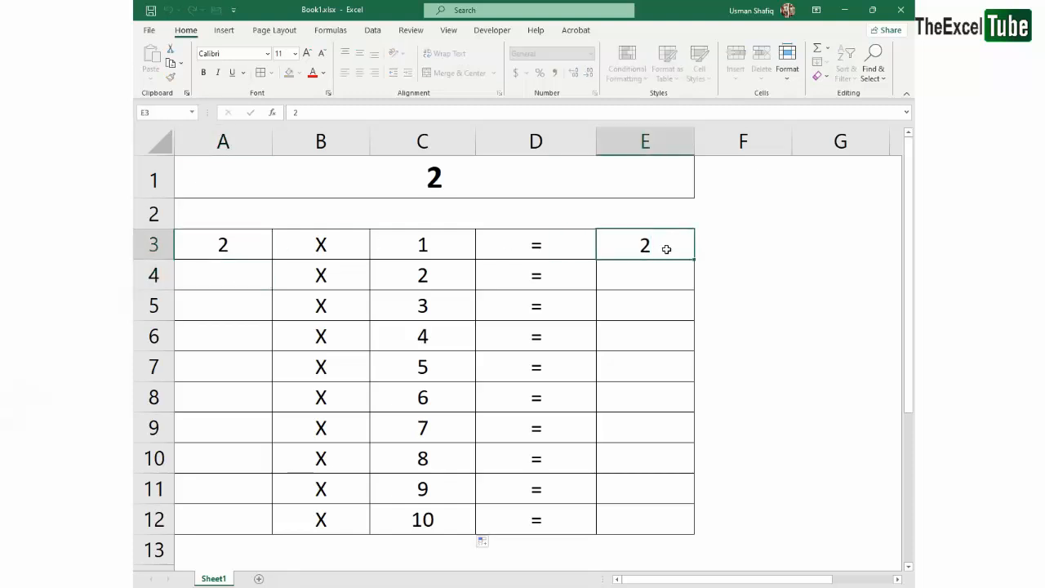
{"action": "left_click_drag", "start_coordinate": [667, 250], "coordinate": [585, 249]}
Replace the value in E3 with the formula =A3*C3 and reopen it to show its cell references
{"action": "left_click", "coordinate": [674, 251]}
{"action": "type", "text": "="}
{"action": "key", "text": "Left"}
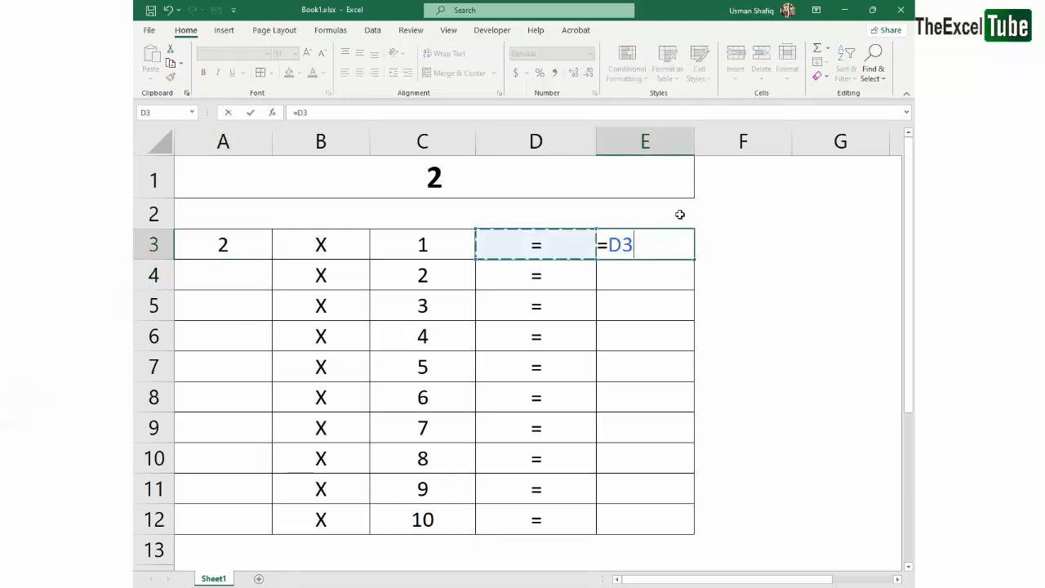
{"action": "key", "text": "Left"}
{"action": "key", "text": "Left"}
{"action": "key", "text": "Left"}
{"action": "type", "text": "*"}
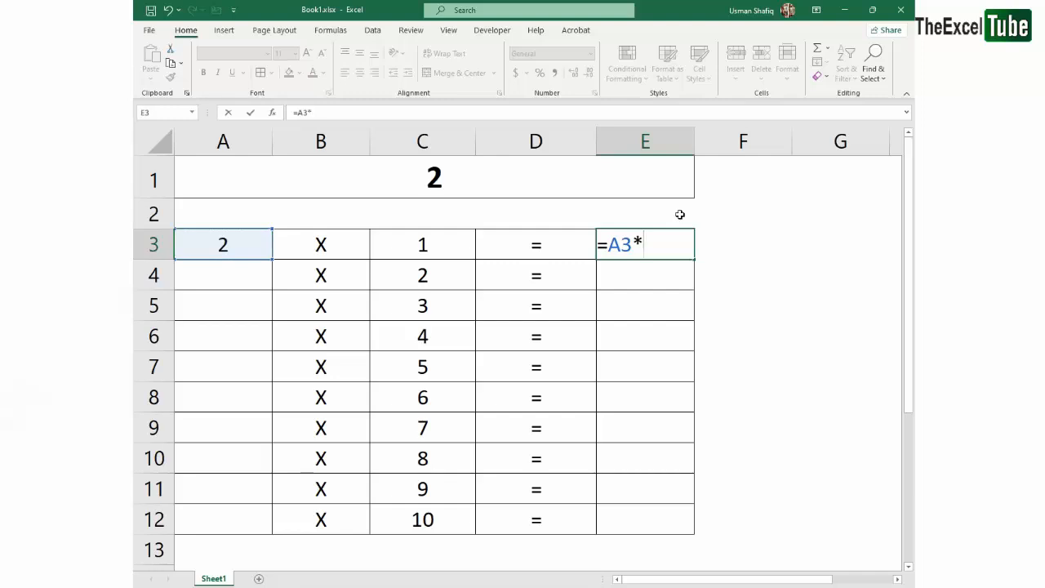
{"action": "key", "text": "Left"}
{"action": "key", "text": "Left"}
{"action": "key", "text": "Return"}
{"action": "key", "text": "Return"}
{"action": "double_click", "coordinate": [660, 242]}
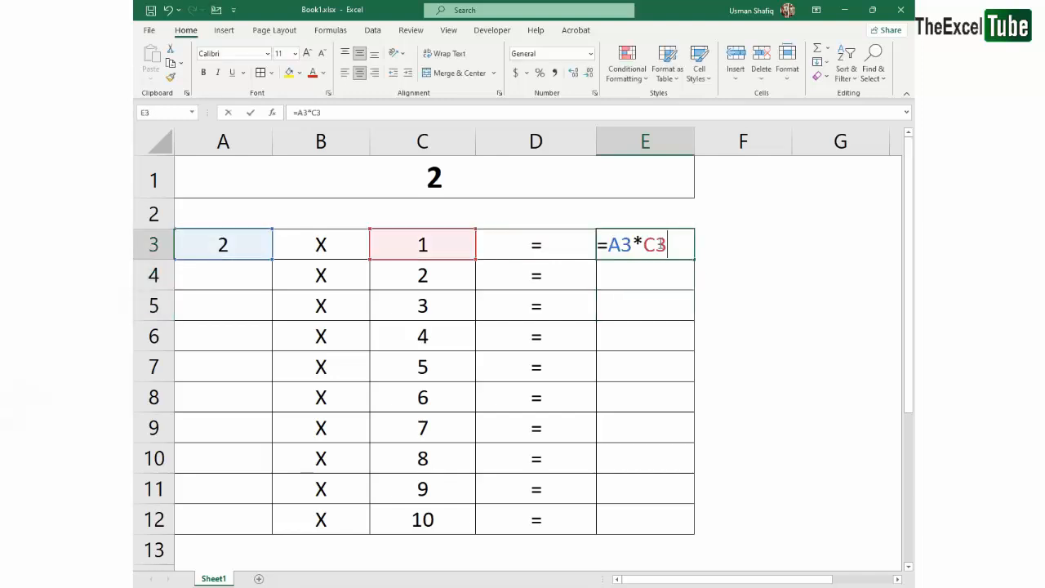
Fill the E3 formula down to E12 and check which cells the formula in E4 references
{"action": "key", "text": "Escape"}
{"action": "left_click_drag", "start_coordinate": [670, 243], "coordinate": [672, 518]}
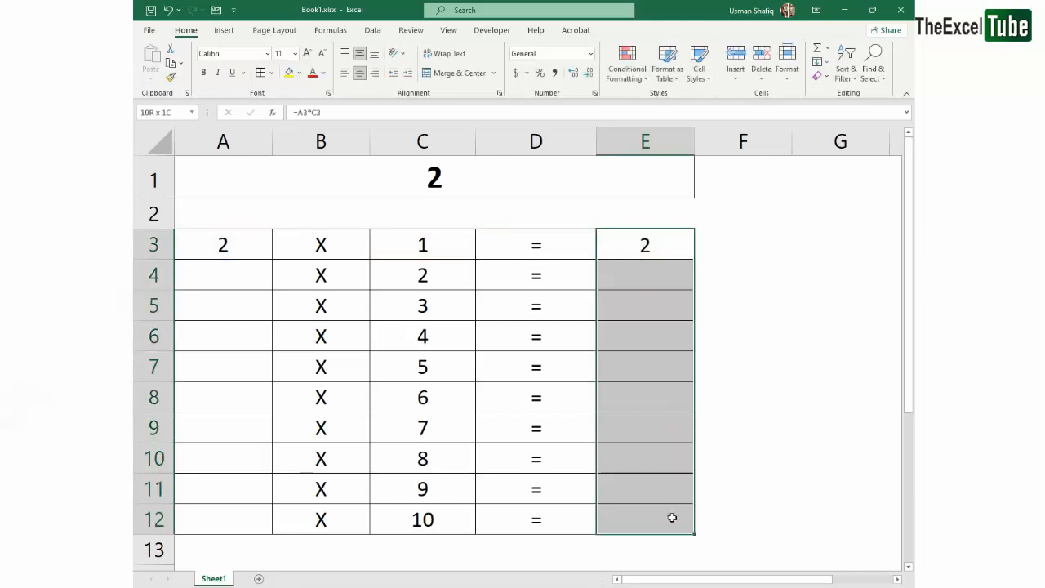
{"action": "key", "text": "ctrl+d"}
{"action": "double_click", "coordinate": [655, 275]}
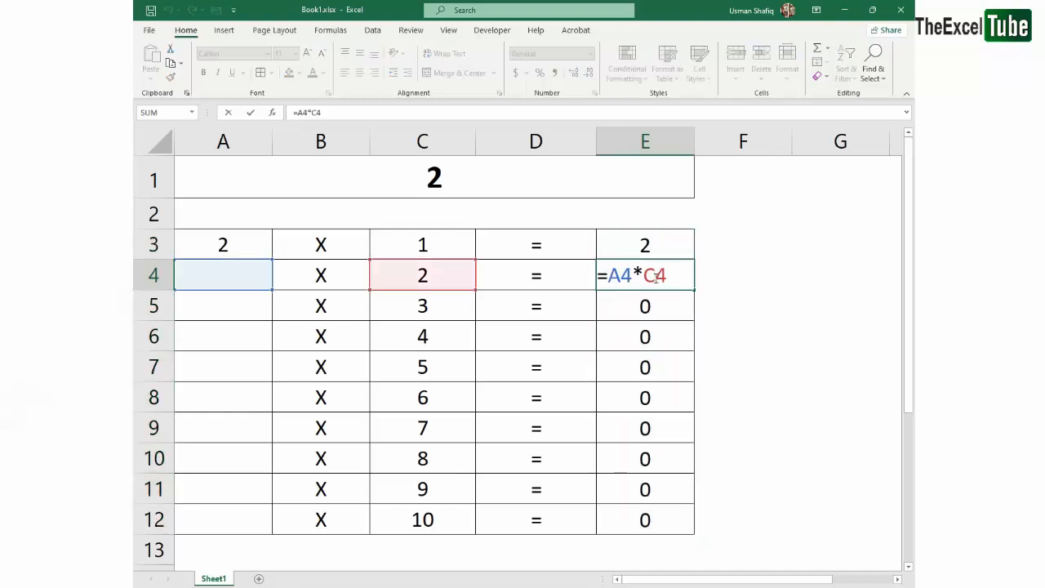
{"action": "key", "text": "Escape"}
{"action": "left_click", "coordinate": [663, 249]}
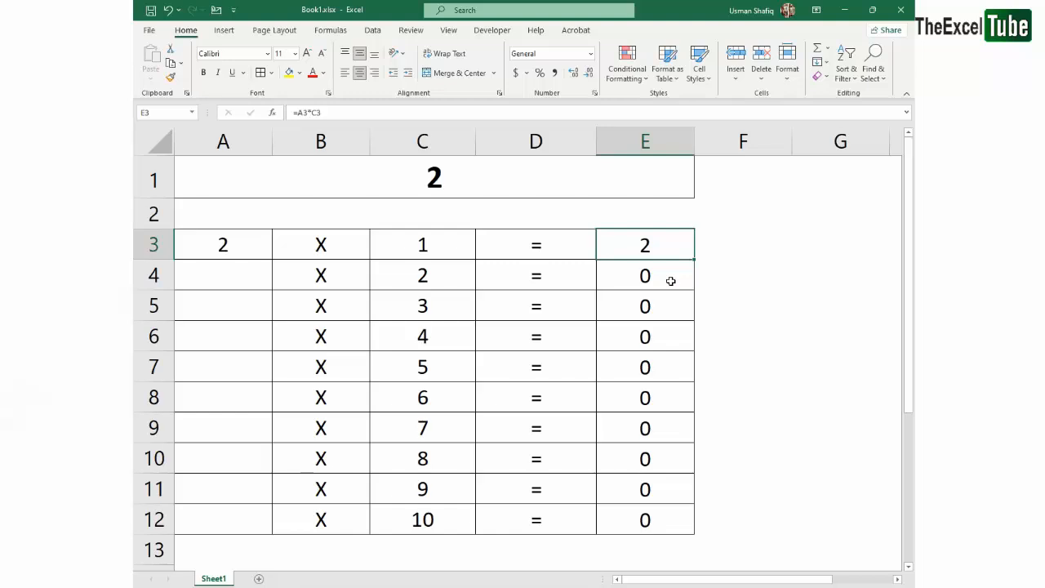
Clear the filled results from E4:E12 and show the cell references of the formula in E3
{"action": "left_click_drag", "start_coordinate": [657, 284], "coordinate": [662, 517]}
{"action": "key", "text": "Delete"}
{"action": "key", "text": "Up"}
{"action": "key", "text": "F2"}
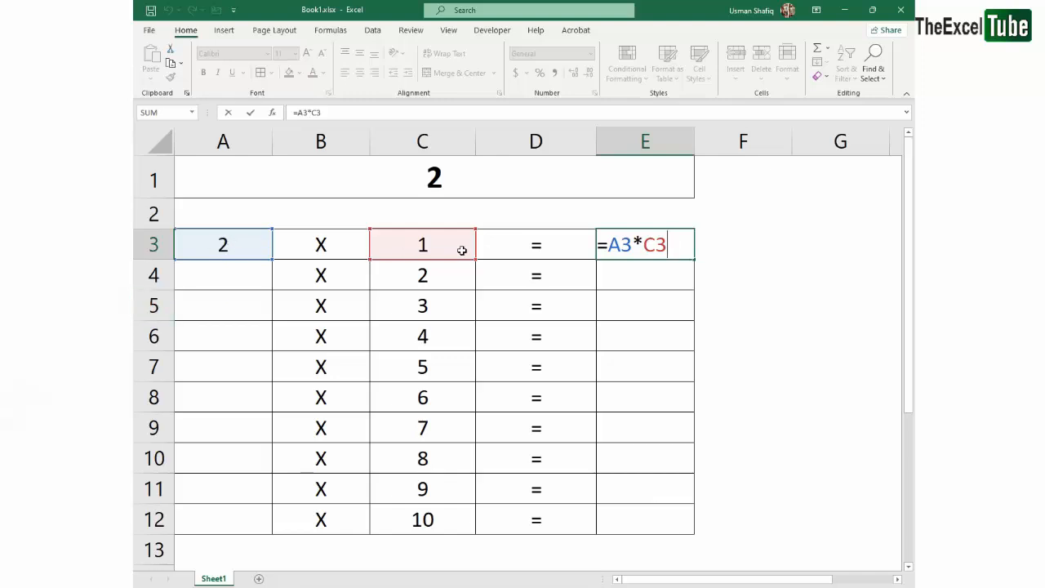
{"action": "key", "text": "Return"}
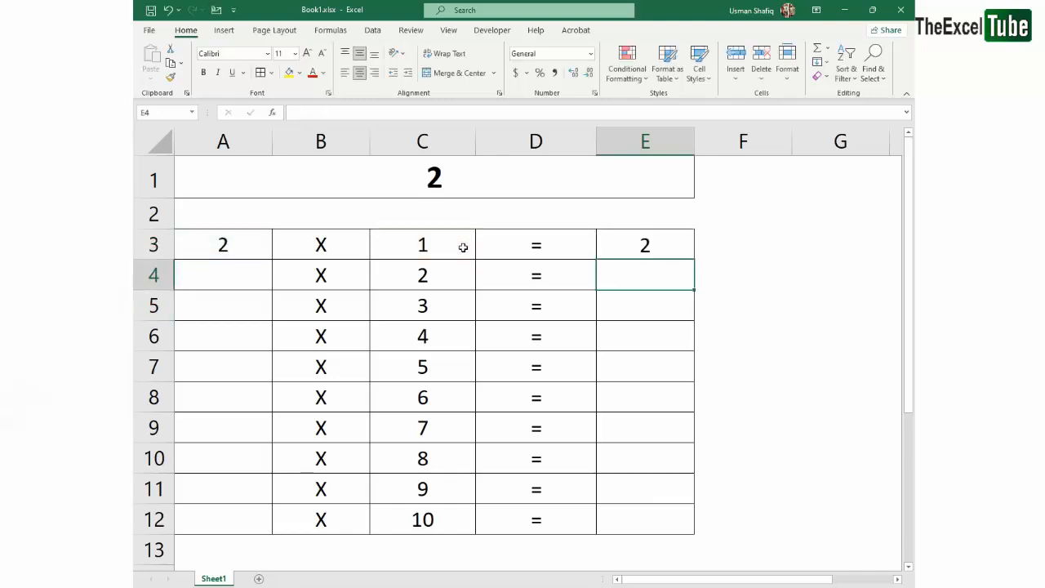
Enter the formula =A4*C4 in E4 by picking its cells, and clear E4 again
{"action": "type", "text": "="}
{"action": "key", "text": "Left"}
{"action": "key", "text": "Left"}
{"action": "key", "text": "Left"}
{"action": "key", "text": "Left"}
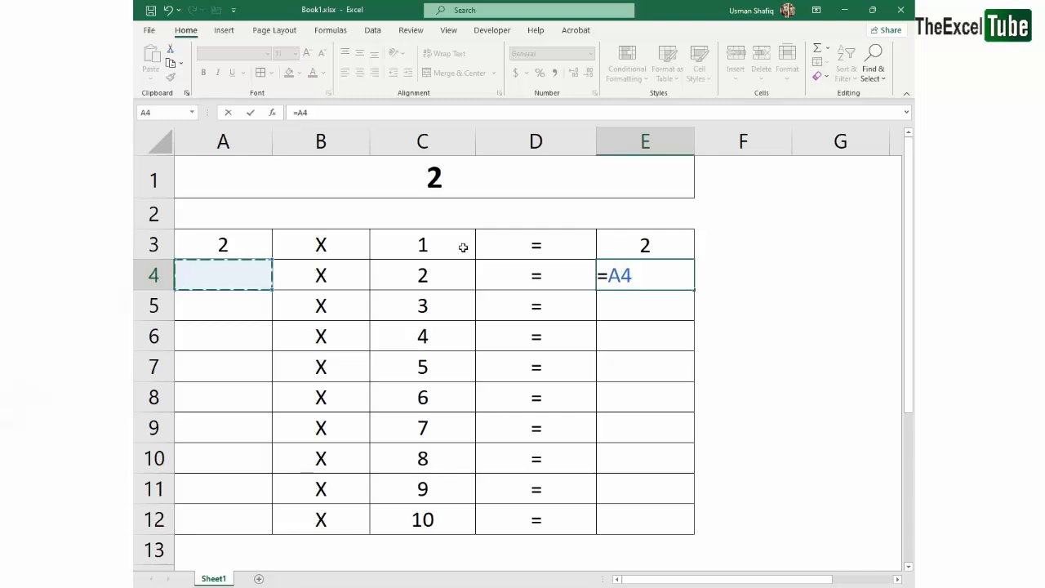
{"action": "type", "text": "*"}
{"action": "key", "text": "Left"}
{"action": "key", "text": "Left"}
{"action": "key", "text": "Return"}
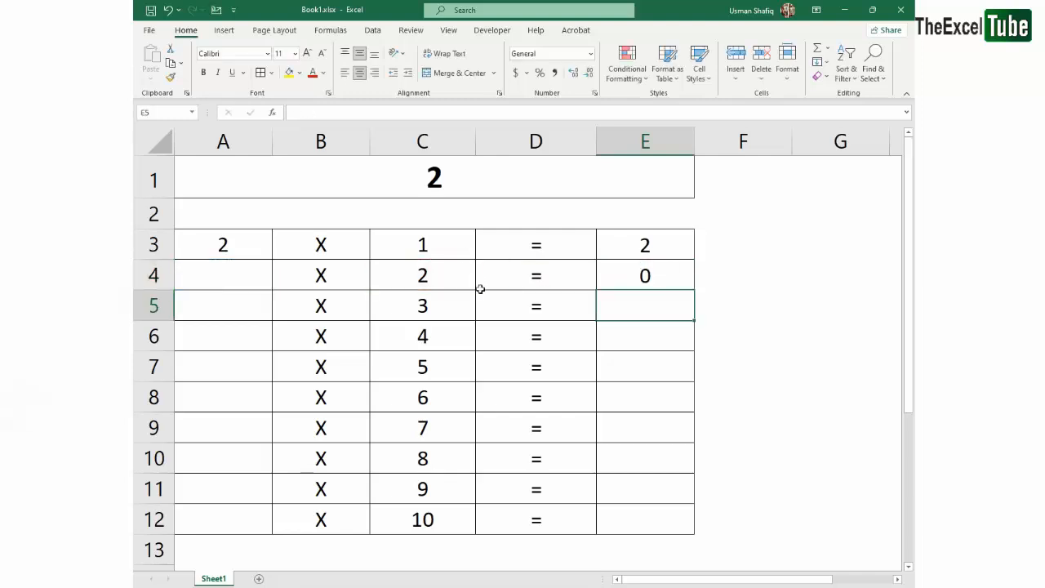
{"action": "left_click", "coordinate": [671, 274]}
{"action": "key", "text": "Delete"}
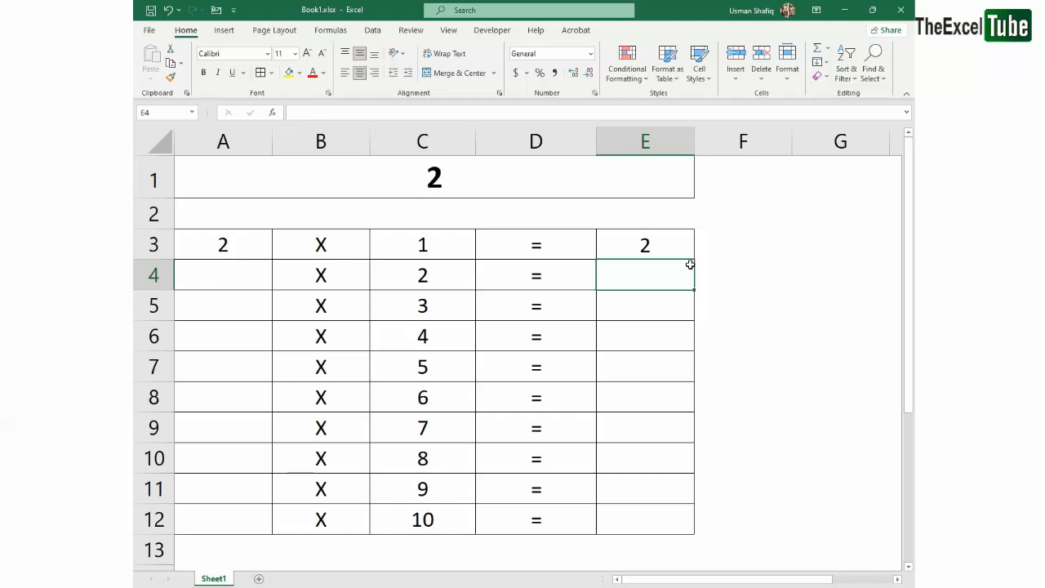
Fill the formula in E3 down through E12 and inspect the cell references in E4
{"action": "left_click", "coordinate": [677, 248]}
{"action": "double_click", "coordinate": [674, 245]}
{"action": "key", "text": "Escape"}
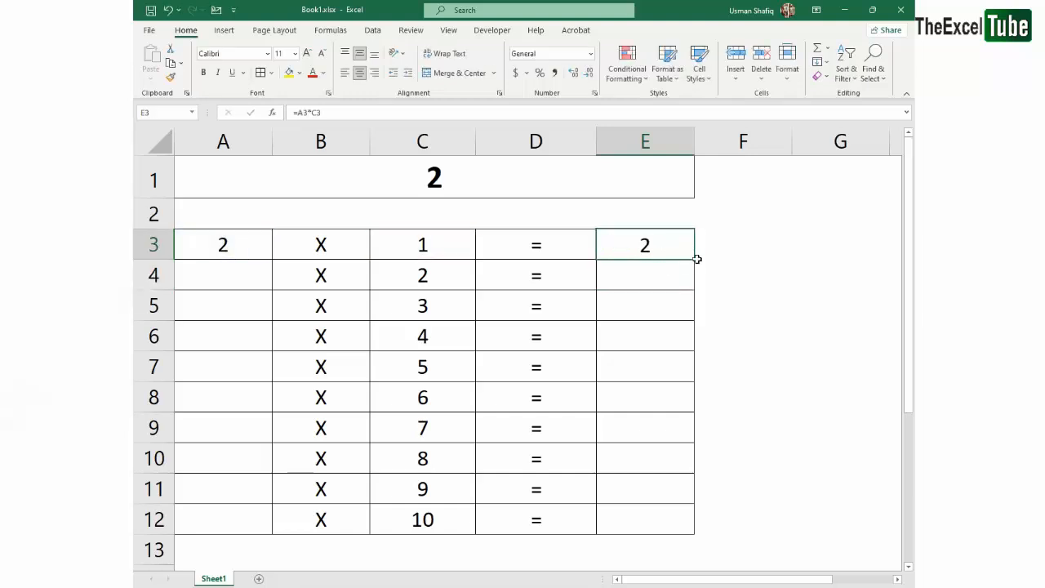
{"action": "left_click_drag", "start_coordinate": [696, 258], "coordinate": [676, 527]}
{"action": "left_click", "coordinate": [688, 250]}
{"action": "left_click", "coordinate": [657, 275]}
{"action": "key", "text": "F2"}
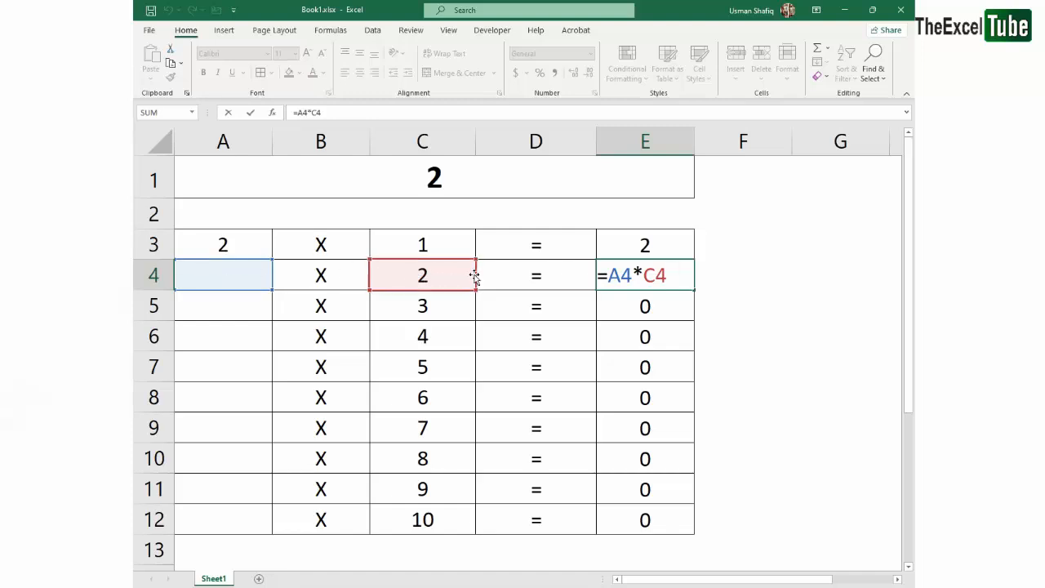
{"action": "key", "text": "Escape"}
Open the result formulas one by one from E3 down to E12 to examine which cells each row multiplies
{"action": "double_click", "coordinate": [643, 249]}
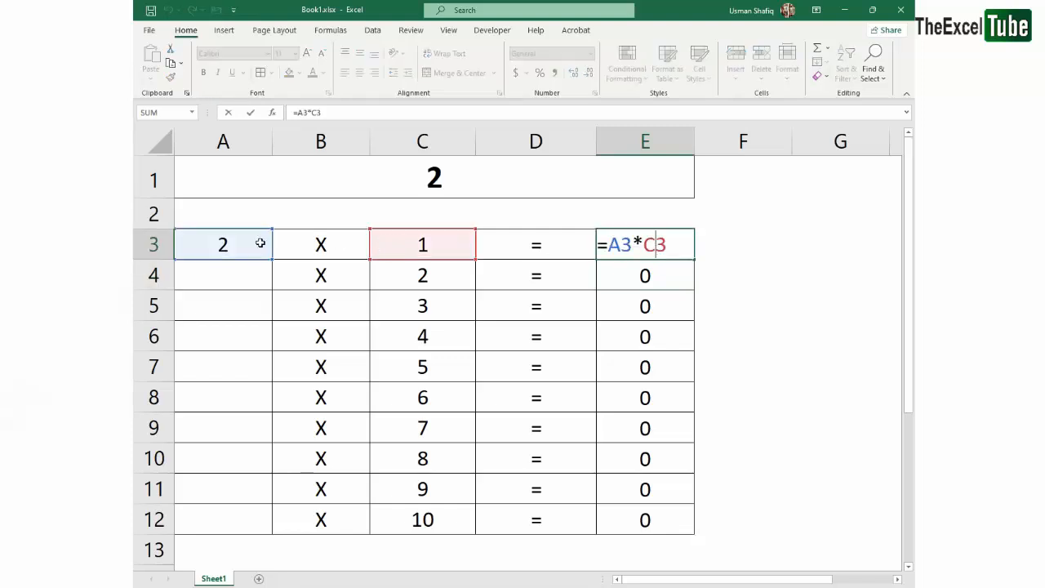
{"action": "key", "text": "Return"}
{"action": "key", "text": "F2"}
{"action": "key", "text": "Return"}
{"action": "key", "text": "Return"}
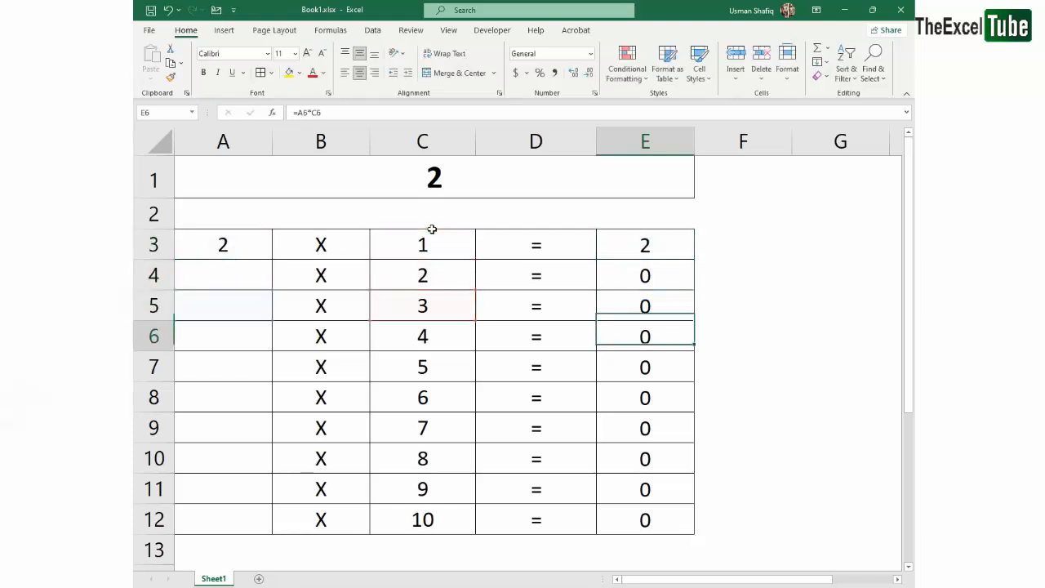
{"action": "key", "text": "F2"}
{"action": "key", "text": "Return"}
{"action": "key", "text": "F2"}
{"action": "key", "text": "Return"}
{"action": "key", "text": "F2"}
{"action": "key", "text": "Return"}
{"action": "key", "text": "Return"}
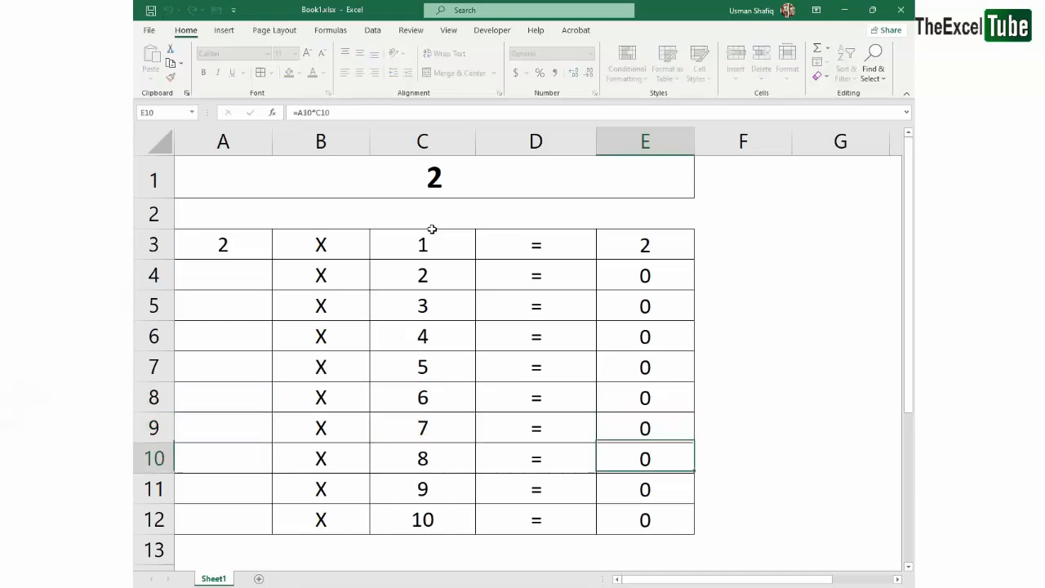
{"action": "key", "text": "F2"}
{"action": "key", "text": "Return"}
{"action": "key", "text": "F2"}
{"action": "key", "text": "Return"}
{"action": "key", "text": "F2"}
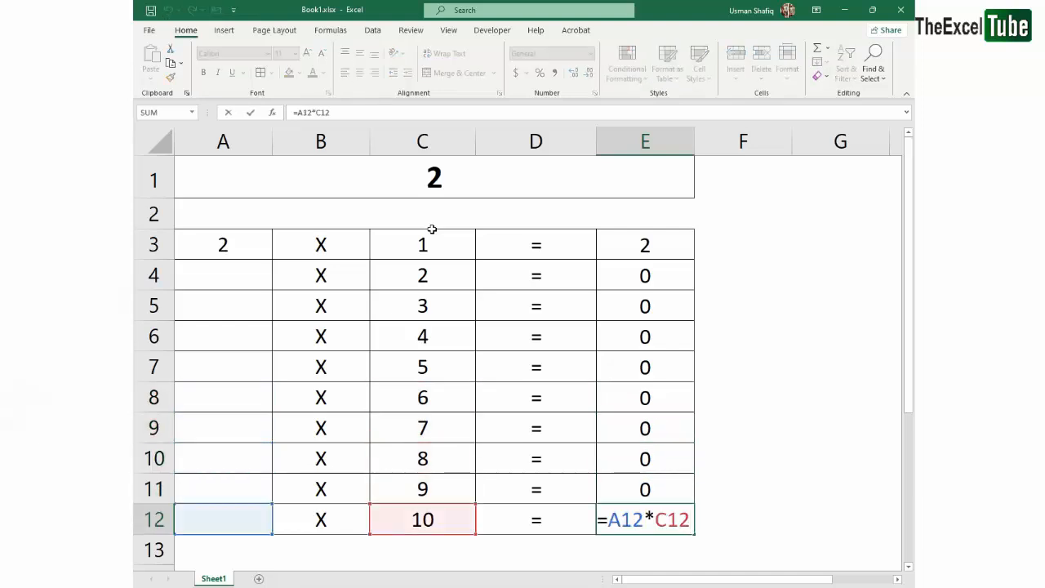
{"action": "key", "text": "Return"}
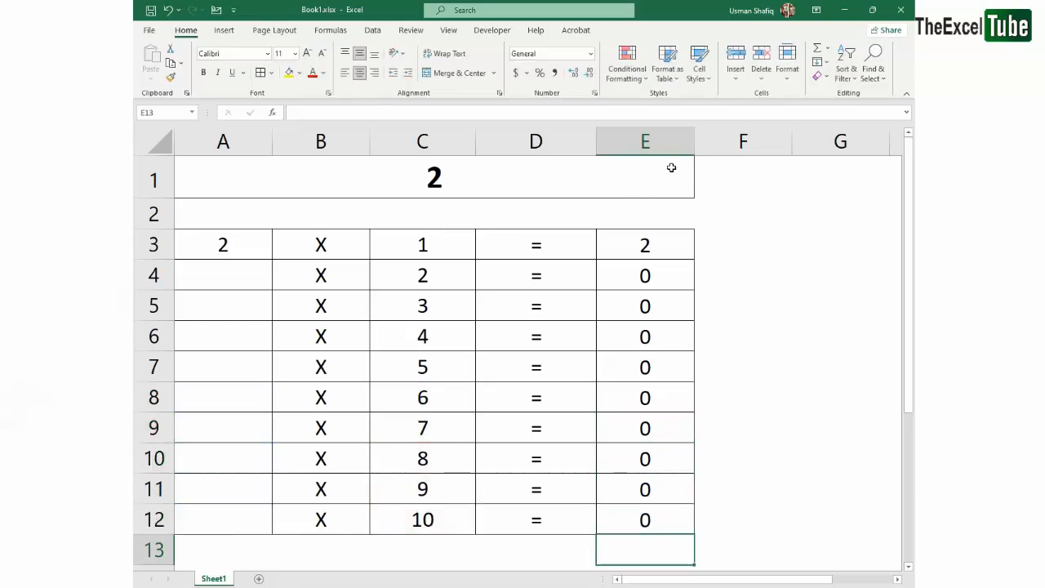
Go through the formulas in column E once more, starting at E3, to compare their row references
{"action": "left_click", "coordinate": [663, 268]}
{"action": "double_click", "coordinate": [662, 250]}
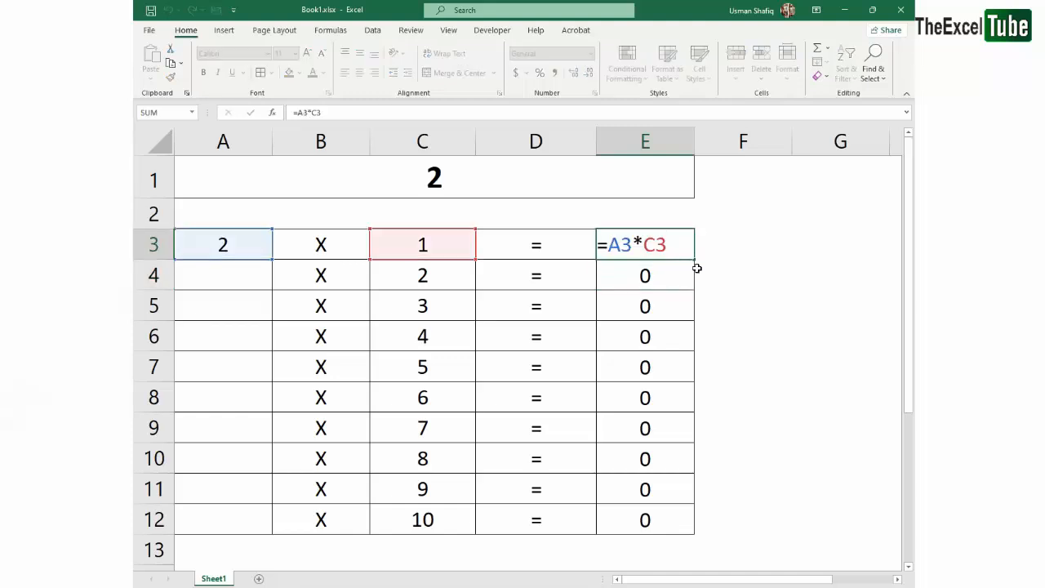
{"action": "key", "text": "Return"}
{"action": "key", "text": "F2"}
{"action": "key", "text": "Return"}
{"action": "key", "text": "F2"}
{"action": "key", "text": "Return"}
{"action": "key", "text": "F2"}
{"action": "key", "text": "Return"}
{"action": "key", "text": "F2"}
{"action": "key", "text": "Return"}
{"action": "key", "text": "F2"}
{"action": "key", "text": "Return"}
{"action": "key", "text": "F2"}
{"action": "key", "text": "Return"}
{"action": "key", "text": "F2"}
{"action": "key", "text": "Return"}
{"action": "key", "text": "F2"}
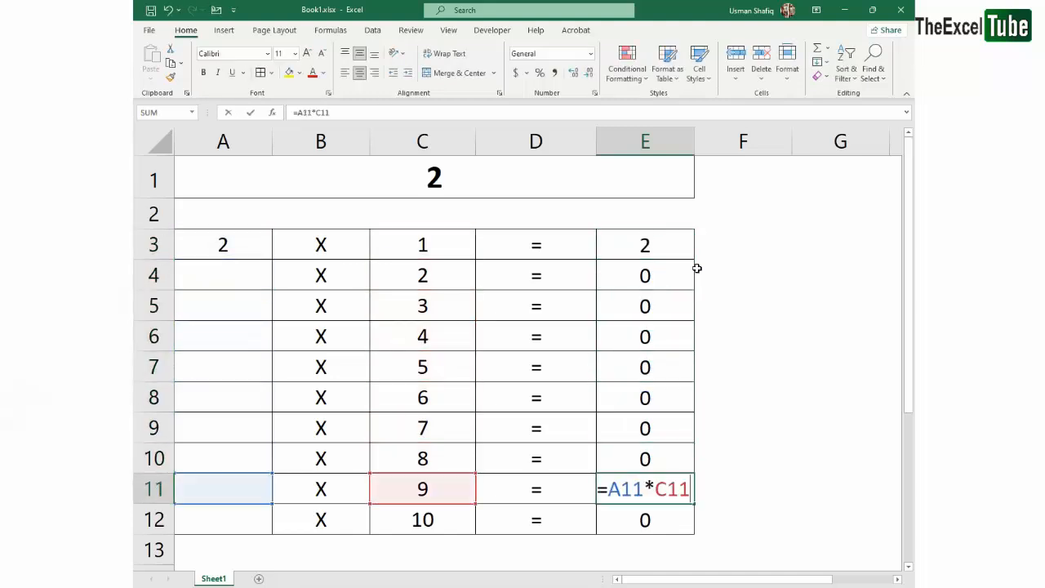
{"action": "key", "text": "Return"}
{"action": "key", "text": "F2"}
Shade the result cells E3:E12 with a light gray fill
{"action": "left_click_drag", "start_coordinate": [649, 250], "coordinate": [649, 488]}
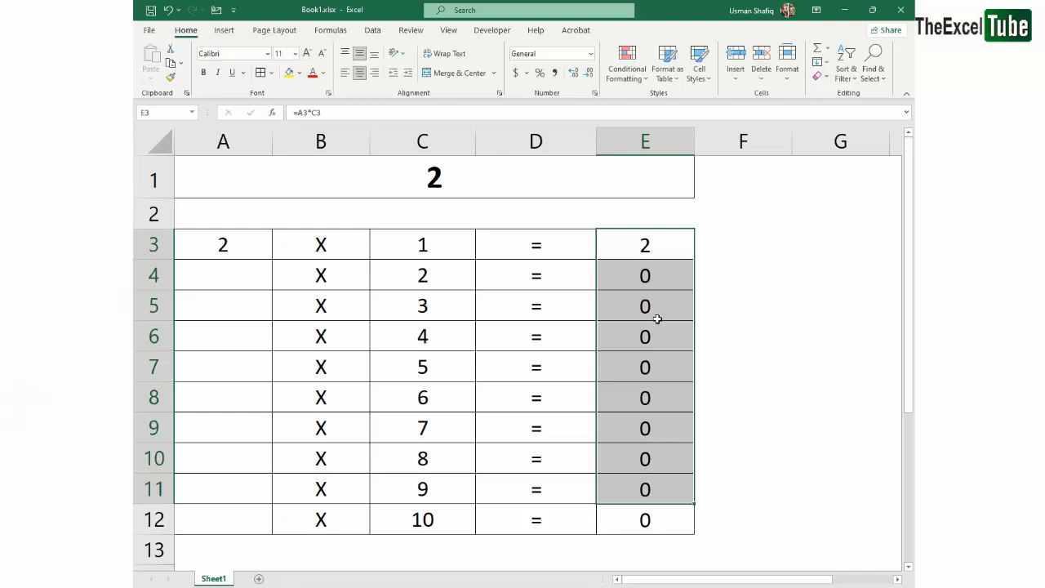
{"action": "left_click_drag", "start_coordinate": [653, 235], "coordinate": [645, 517]}
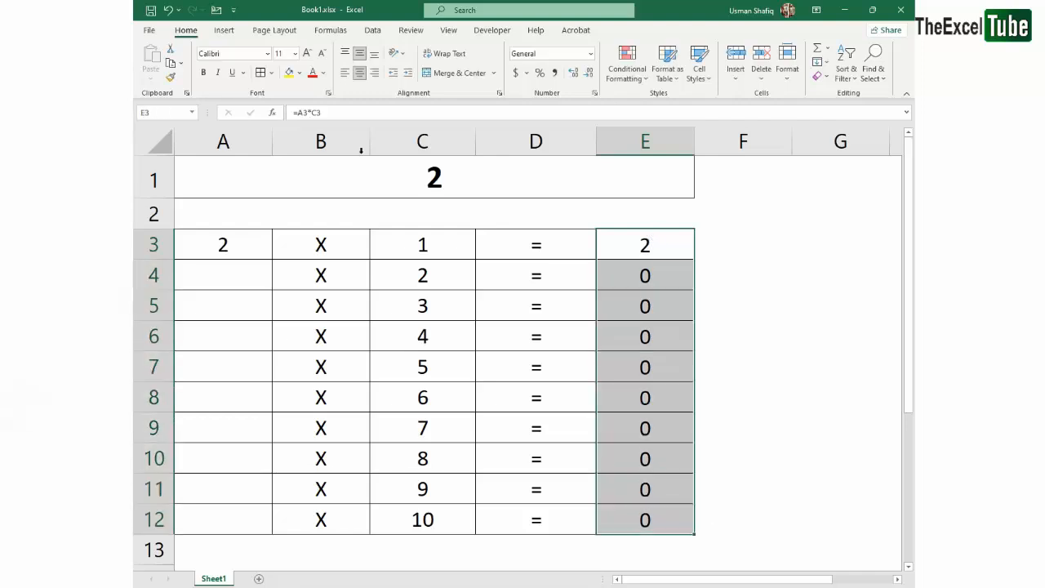
{"action": "left_click", "coordinate": [302, 73]}
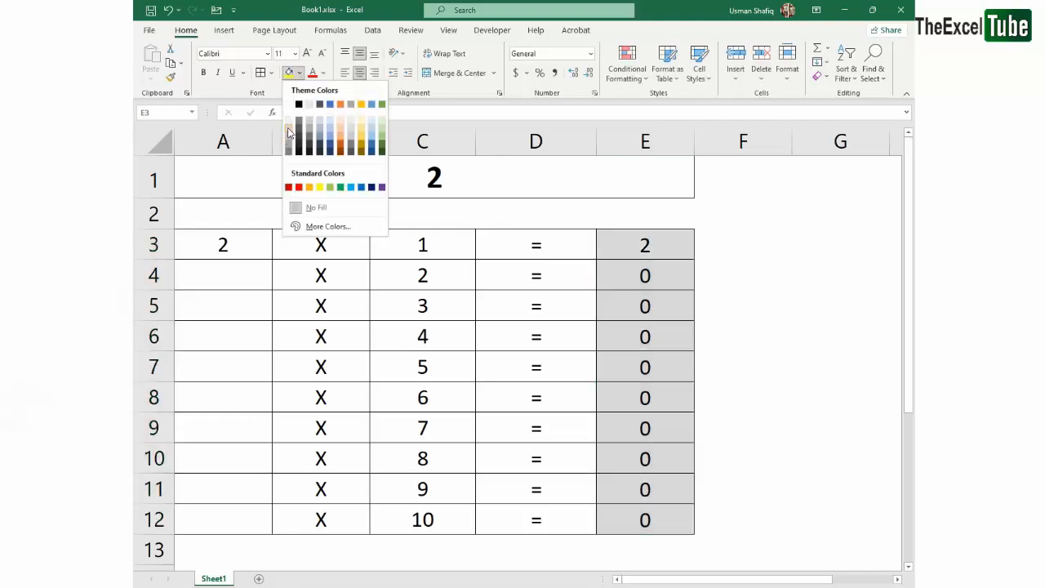
{"action": "left_click", "coordinate": [288, 133]}
{"action": "left_click", "coordinate": [563, 193]}
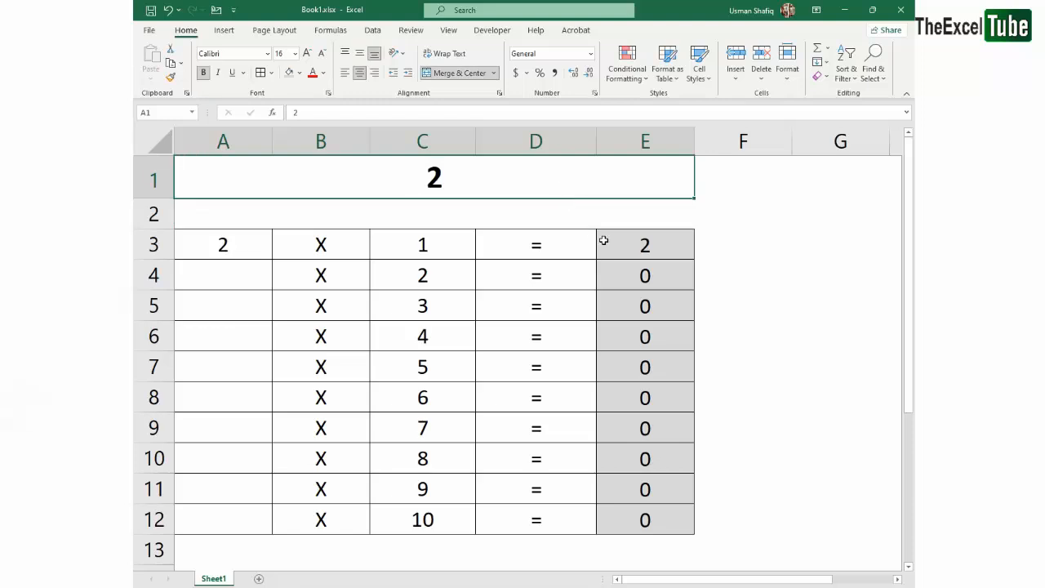
Reopen the formulas in E3 and E4 to examine their references to columns A and C
{"action": "left_click", "coordinate": [691, 277]}
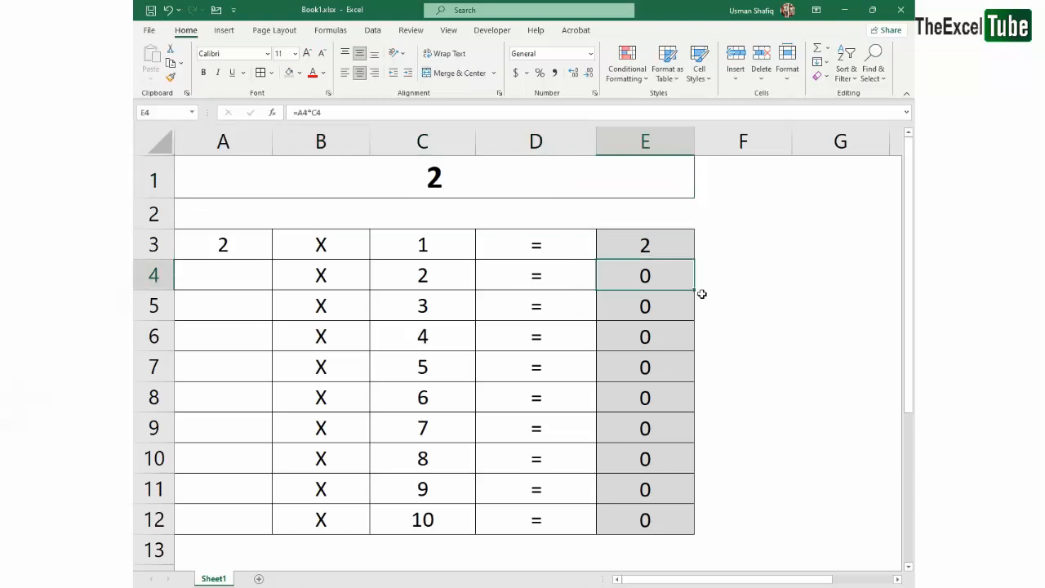
{"action": "double_click", "coordinate": [673, 254]}
{"action": "key", "text": "Return"}
{"action": "key", "text": "F2"}
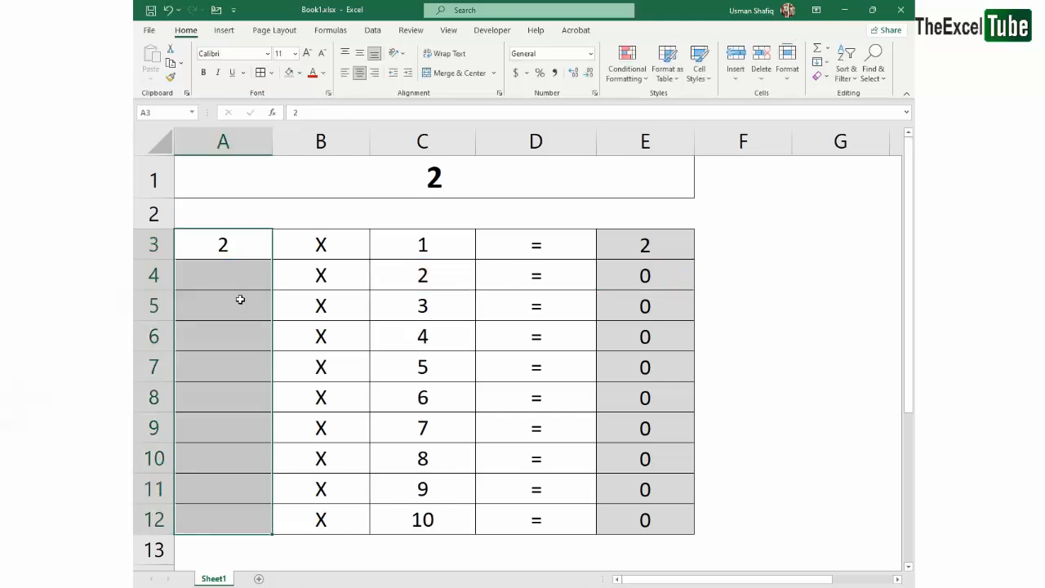
Replace the value in A3 with the formula =A1 and reopen it to show its reference to the heading cell
{"action": "left_click", "coordinate": [244, 240]}
{"action": "type", "text": "="}
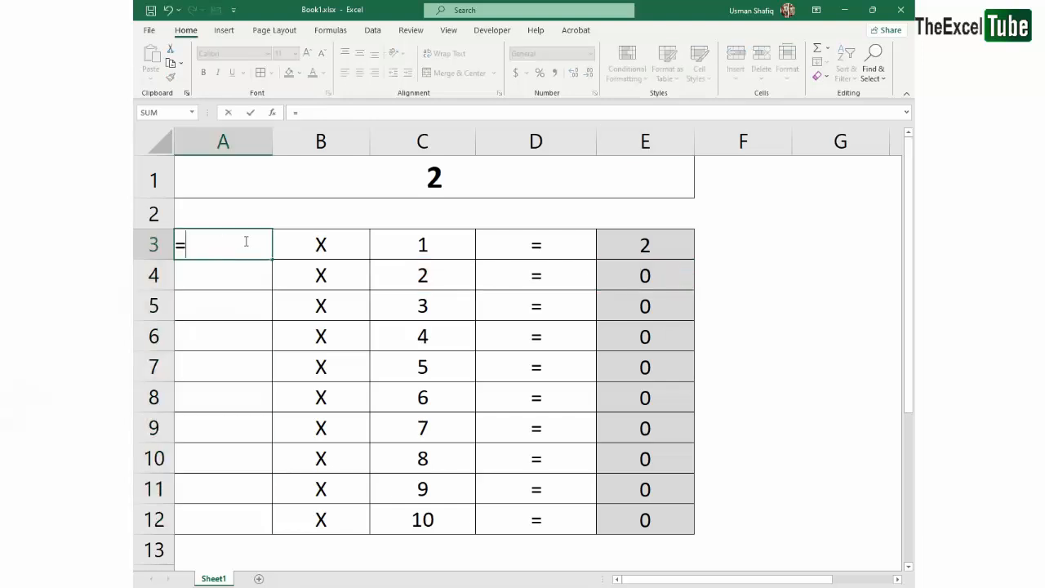
{"action": "left_click", "coordinate": [422, 181]}
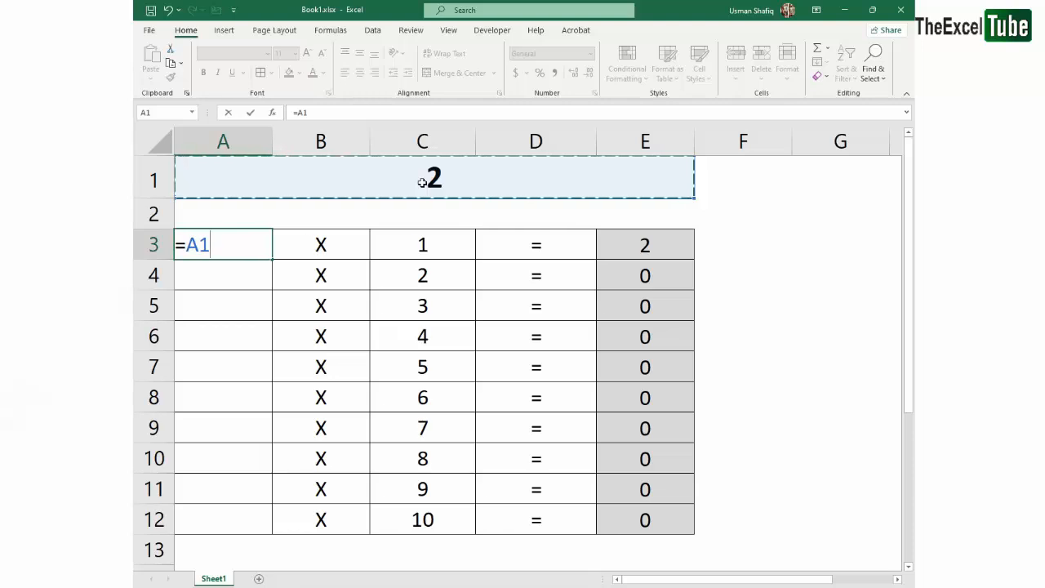
{"action": "key", "text": "Return"}
{"action": "left_click", "coordinate": [457, 181]}
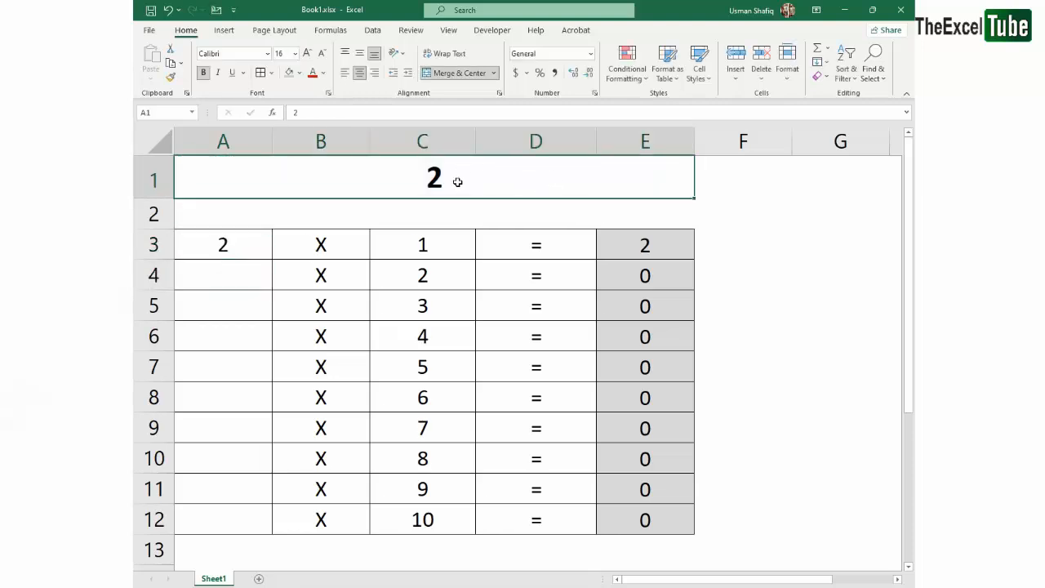
{"action": "left_click", "coordinate": [251, 247]}
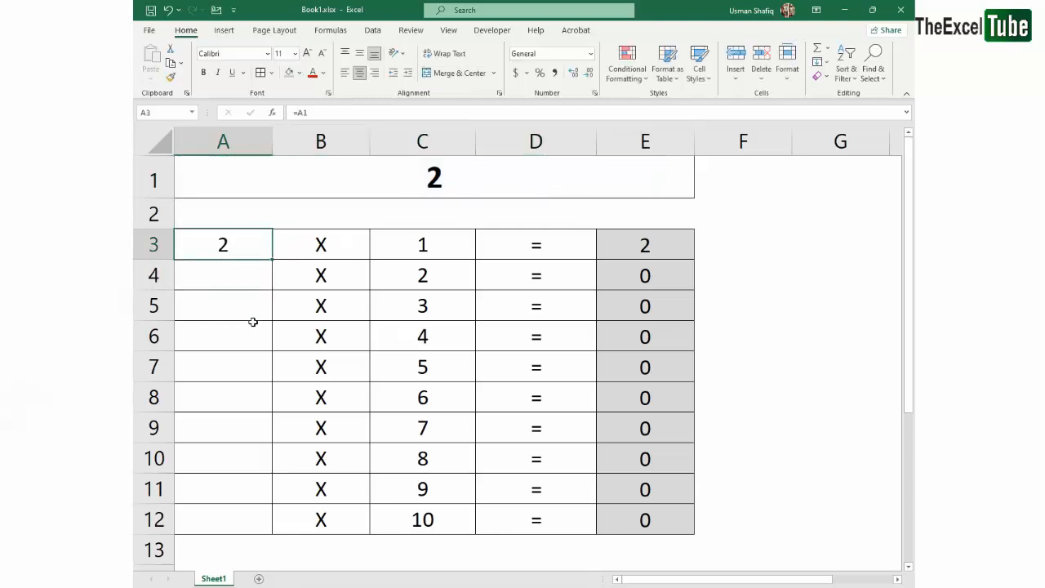
{"action": "key", "text": "F2"}
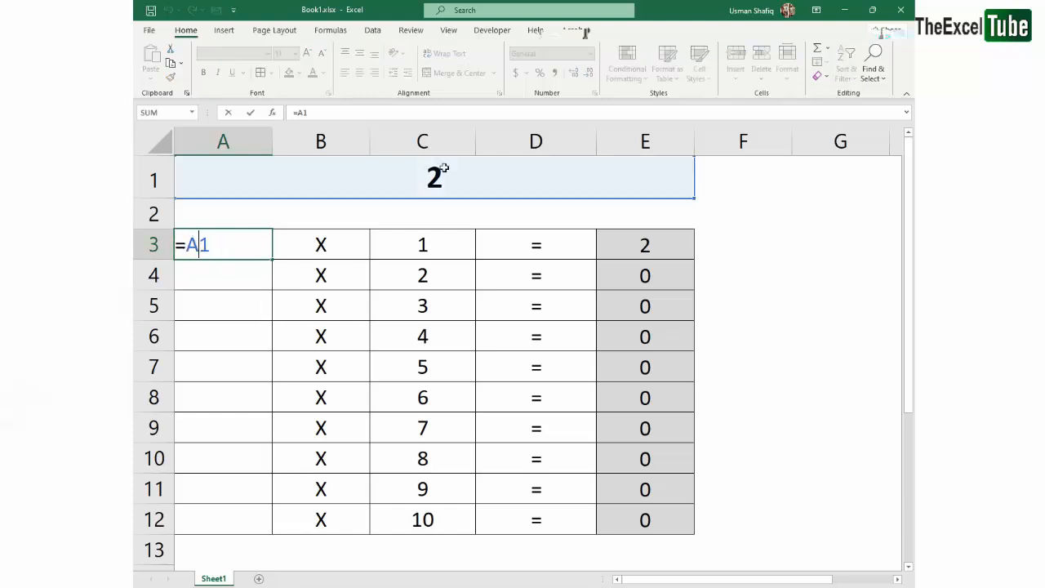
{"action": "key", "text": "Return"}
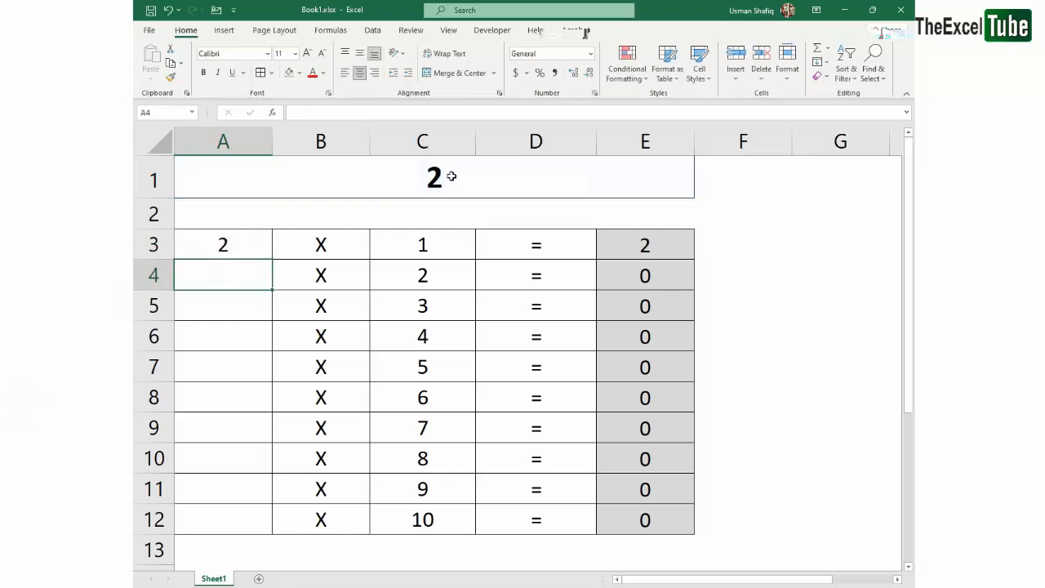
Fill the formula in A3 down to A12 and select A4 to inspect its copied formula
{"action": "left_click", "coordinate": [232, 246]}
{"action": "left_click_drag", "start_coordinate": [270, 257], "coordinate": [270, 532]}
{"action": "left_click", "coordinate": [263, 276]}
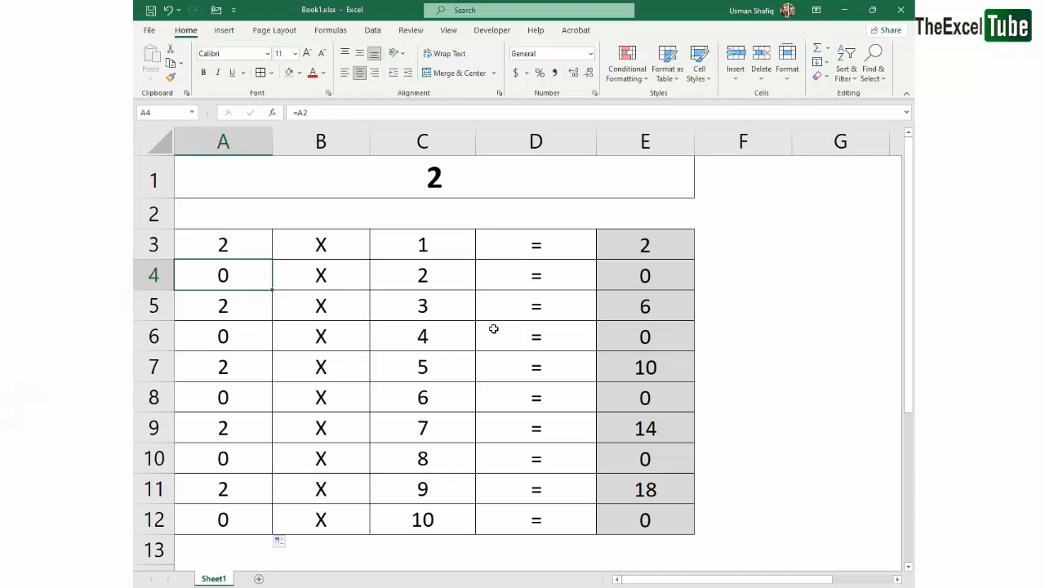
Open the formulas in A3, A4 and A5 one after another to compare which cells they reference
{"action": "left_click", "coordinate": [272, 248]}
{"action": "type", "text": "=A1"}
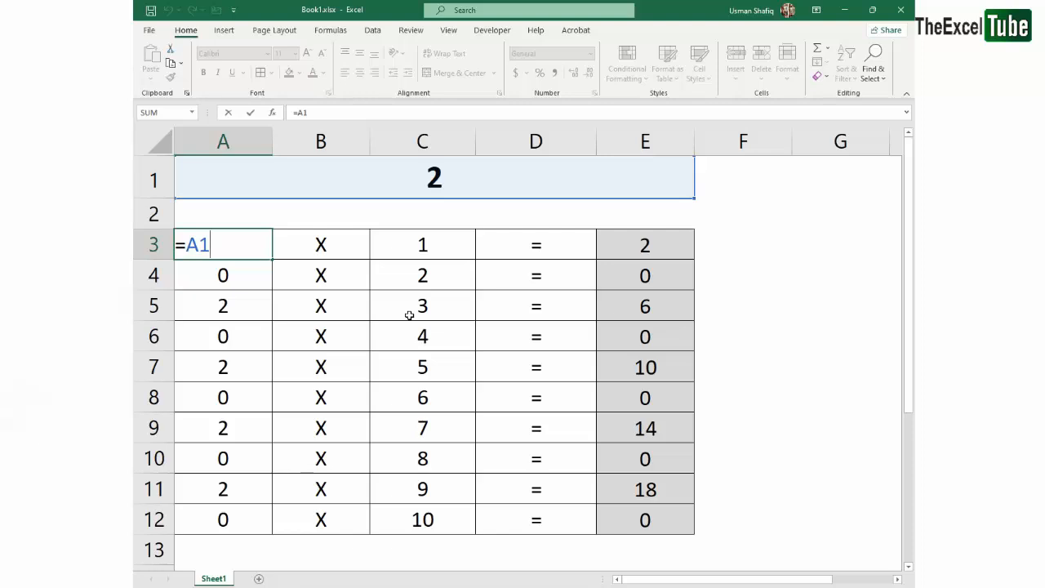
{"action": "key", "text": "Return"}
{"action": "key", "text": "F2"}
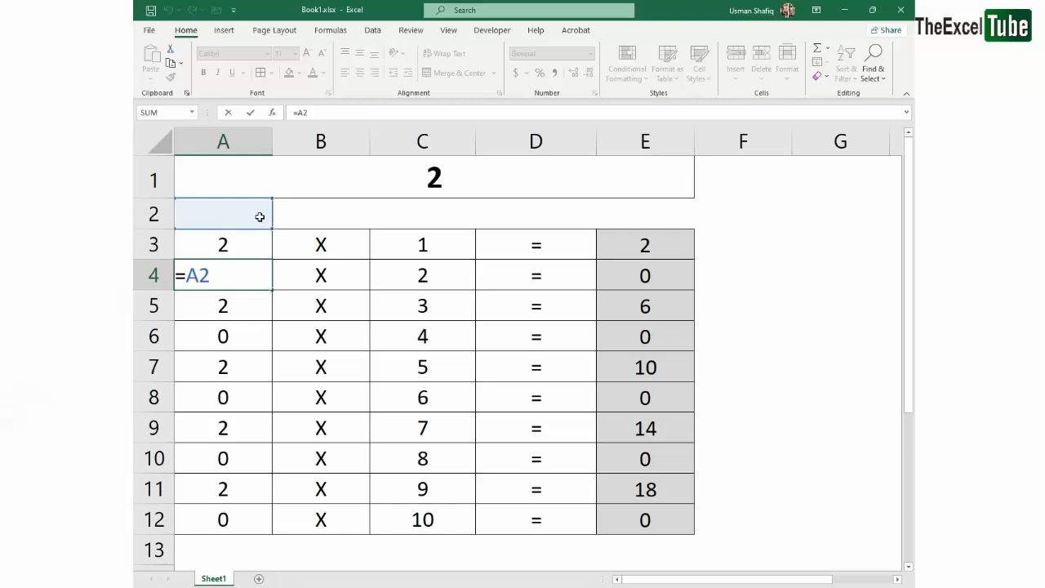
{"action": "key", "text": "Return"}
{"action": "key", "text": "F2"}
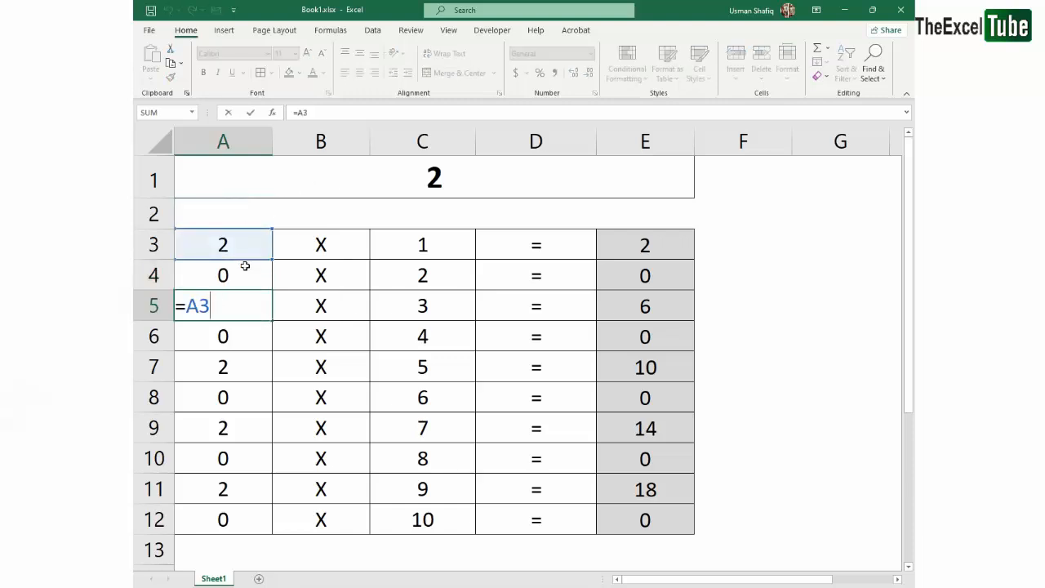
{"action": "key", "text": "Return"}
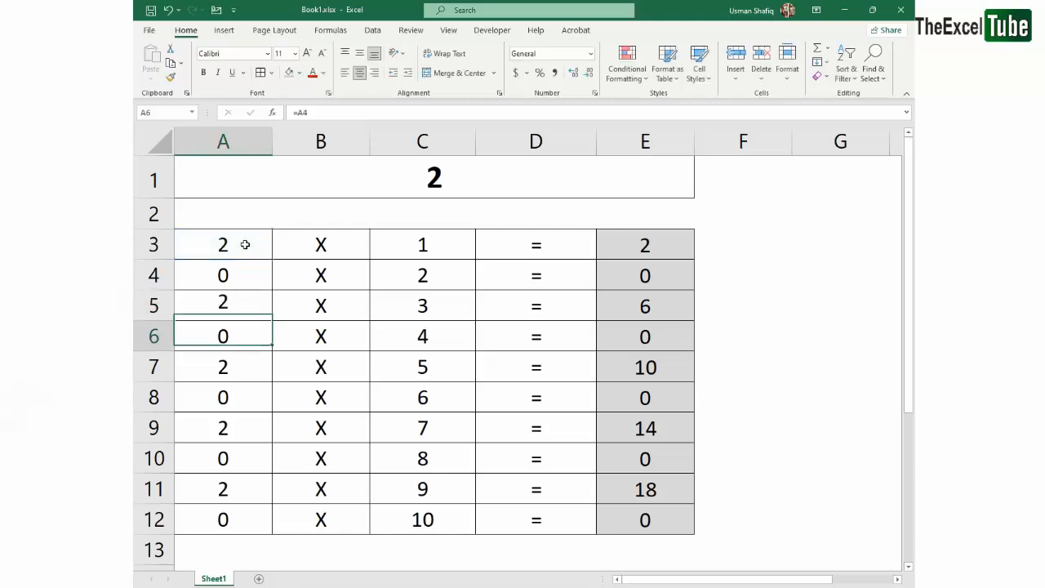
Continue through the formulas in A6 to A12 to examine how each copied reference shifts by row
{"action": "key", "text": "F2"}
{"action": "key", "text": "Return"}
{"action": "key", "text": "F2"}
{"action": "key", "text": "Return"}
{"action": "key", "text": "F2"}
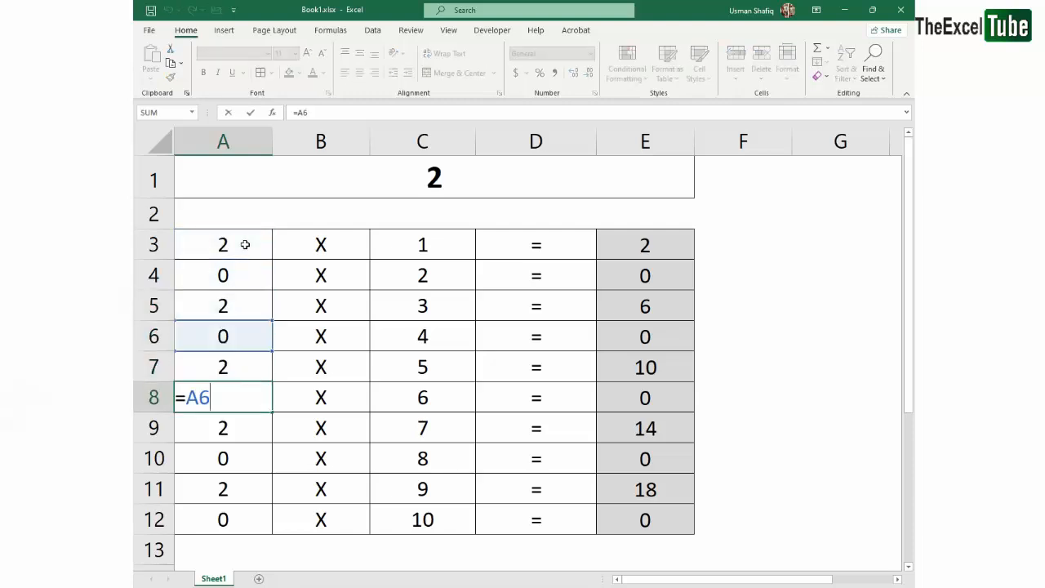
{"action": "key", "text": "Return"}
{"action": "key", "text": "F2"}
{"action": "key", "text": "Return"}
{"action": "key", "text": "F2"}
{"action": "key", "text": "Return"}
Go through the column A formulas again from A3 down to review their relative references
{"action": "key", "text": "F2"}
{"action": "key", "text": "Return"}
{"action": "key", "text": "F2"}
{"action": "key", "text": "Return"}
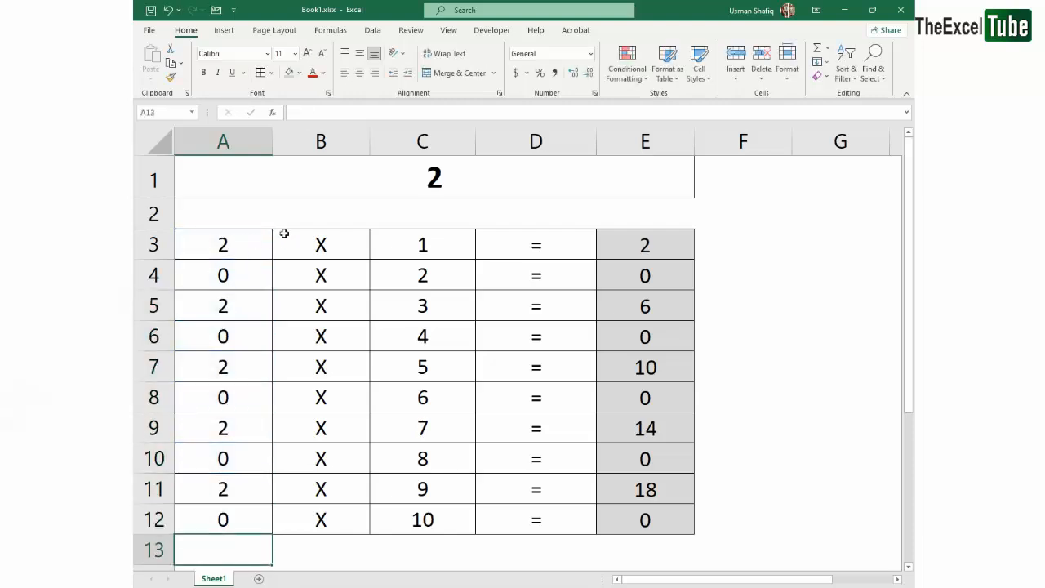
{"action": "left_click", "coordinate": [238, 245]}
{"action": "key", "text": "F2"}
{"action": "key", "text": "Return"}
{"action": "key", "text": "F2"}
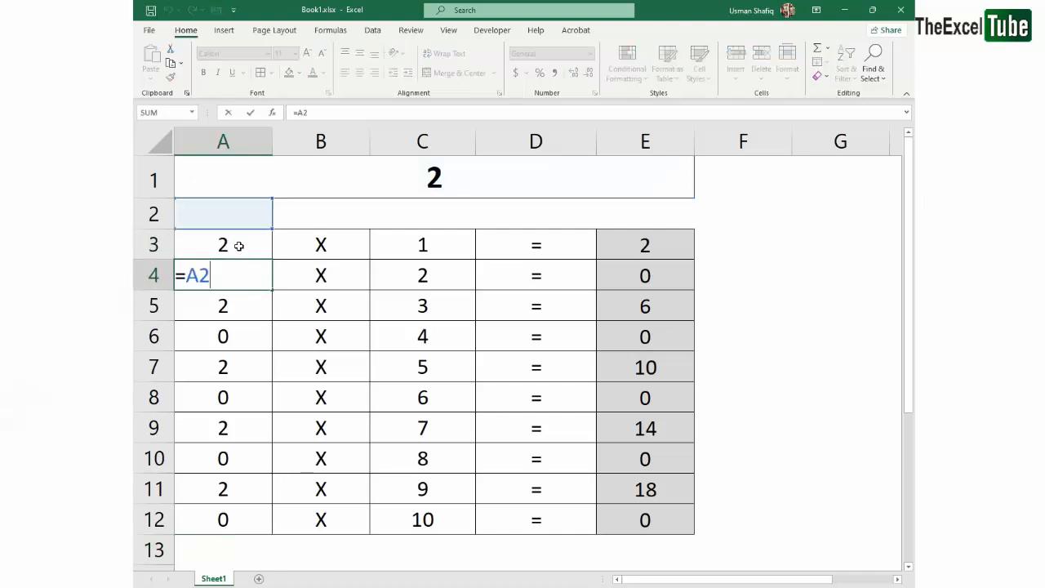
{"action": "key", "text": "Return"}
{"action": "key", "text": "F2"}
{"action": "key", "text": "Return"}
{"action": "key", "text": "F2"}
{"action": "key", "text": "Return"}
{"action": "key", "text": "F2"}
{"action": "key", "text": "Return"}
{"action": "key", "text": "F2"}
{"action": "key", "text": "Return"}
{"action": "key", "text": "F2"}
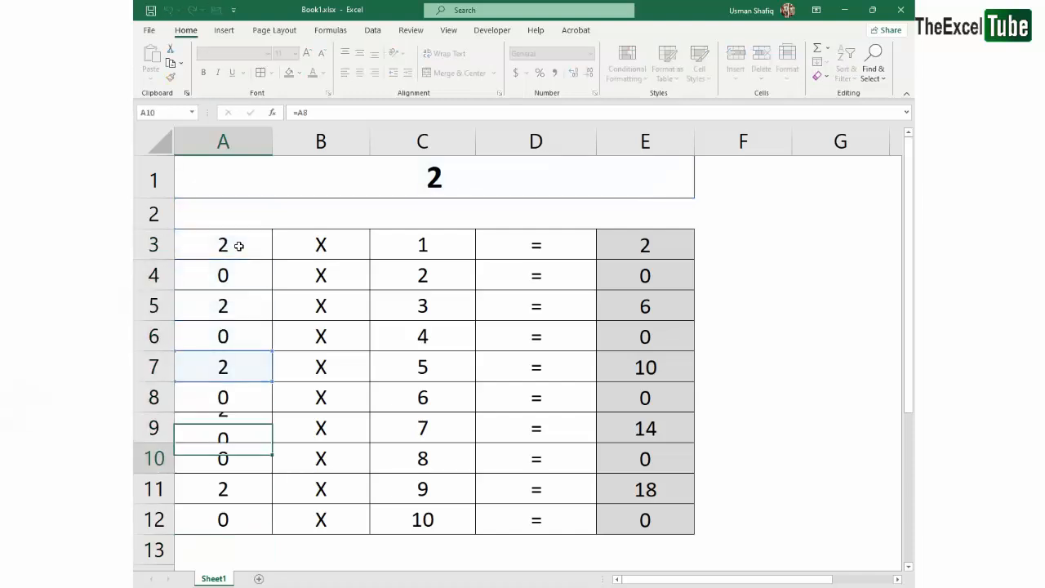
{"action": "key", "text": "Return"}
{"action": "key", "text": "F2"}
{"action": "key", "text": "Return"}
{"action": "key", "text": "F2"}
{"action": "key", "text": "Return"}
{"action": "key", "text": "F2"}
{"action": "key", "text": "Return"}
Point out the multiplier cells A3:A12 and the merged heading cell A1 they should all refer to
{"action": "left_click", "coordinate": [238, 246]}
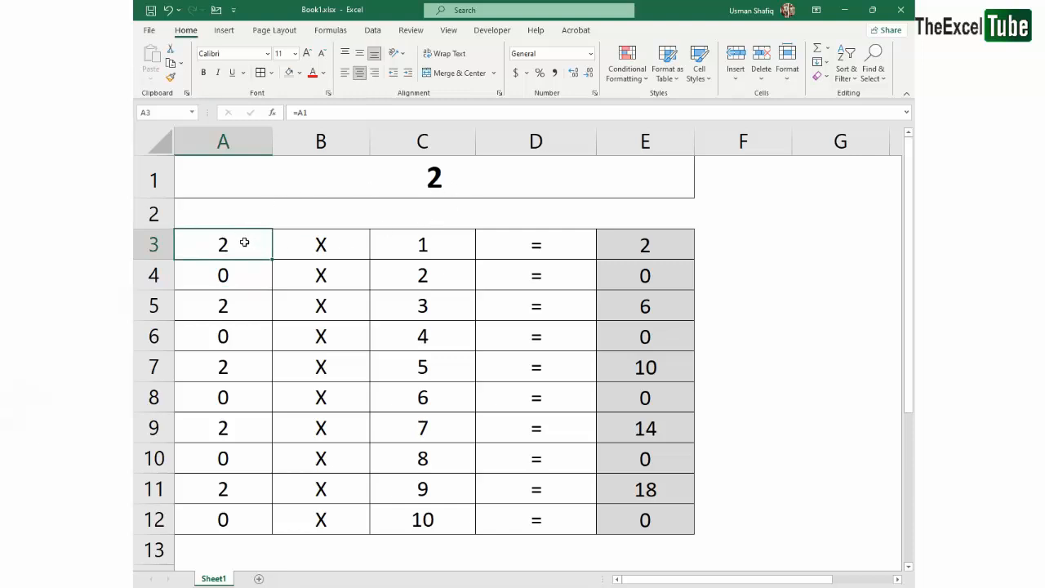
{"action": "left_click_drag", "start_coordinate": [244, 242], "coordinate": [244, 509]}
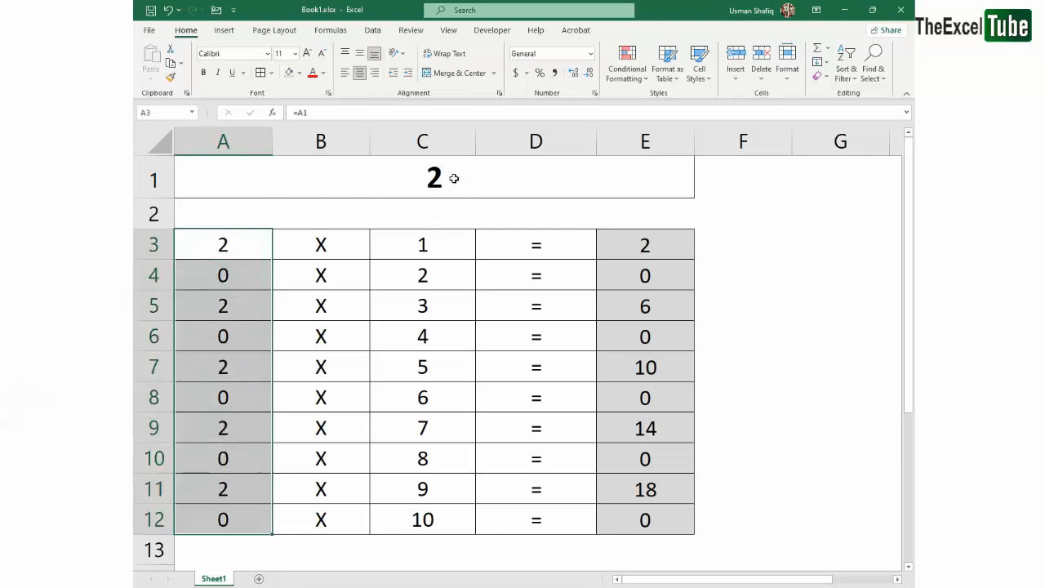
{"action": "left_click", "coordinate": [454, 178]}
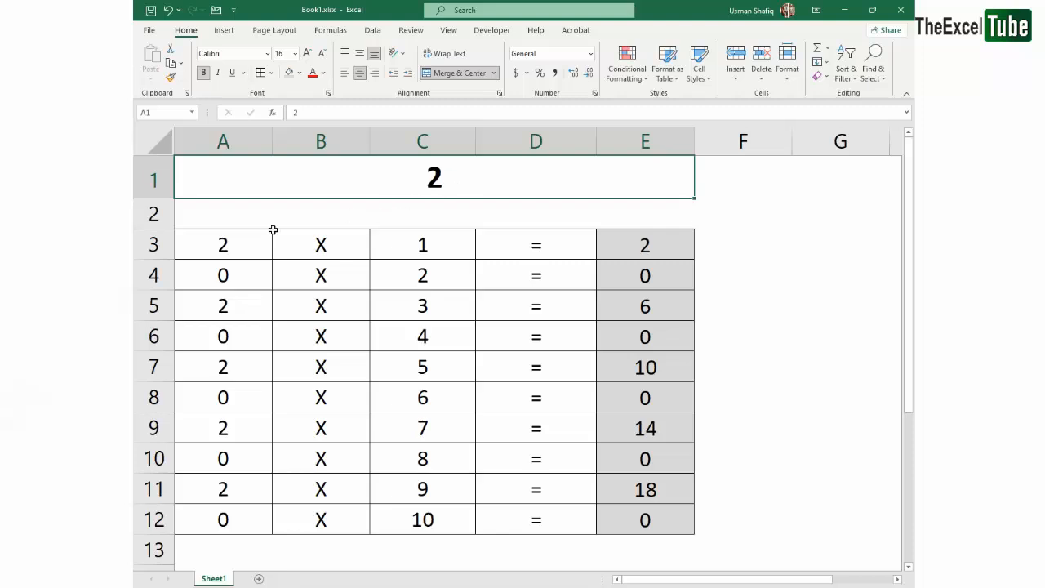
Make the reference in A3's formula absolute as =$A$1 and highlight its column and row parts
{"action": "double_click", "coordinate": [245, 242]}
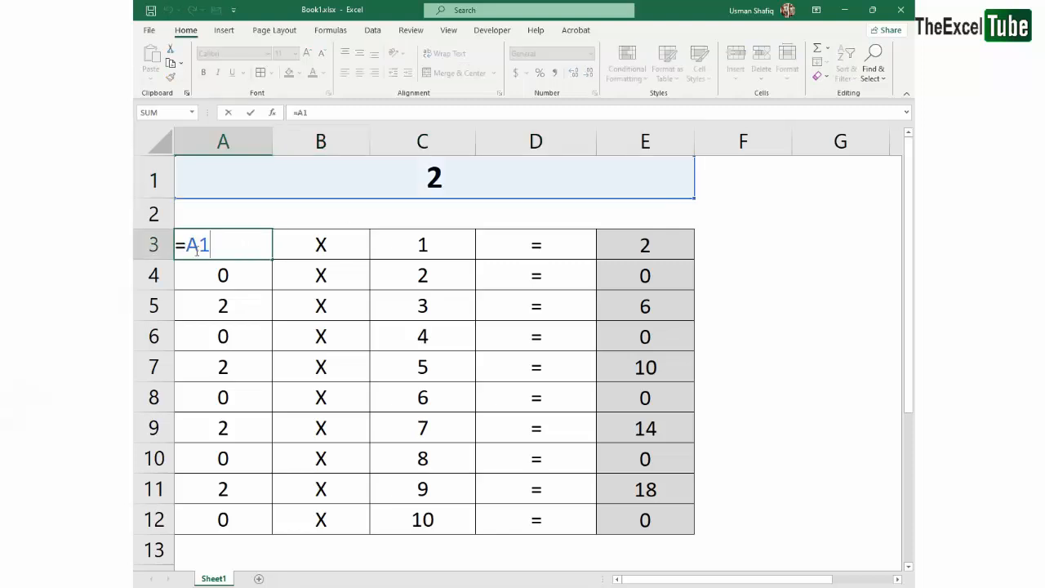
{"action": "left_click_drag", "start_coordinate": [189, 242], "coordinate": [224, 244]}
{"action": "key", "text": "F4"}
{"action": "left_click", "coordinate": [249, 245]}
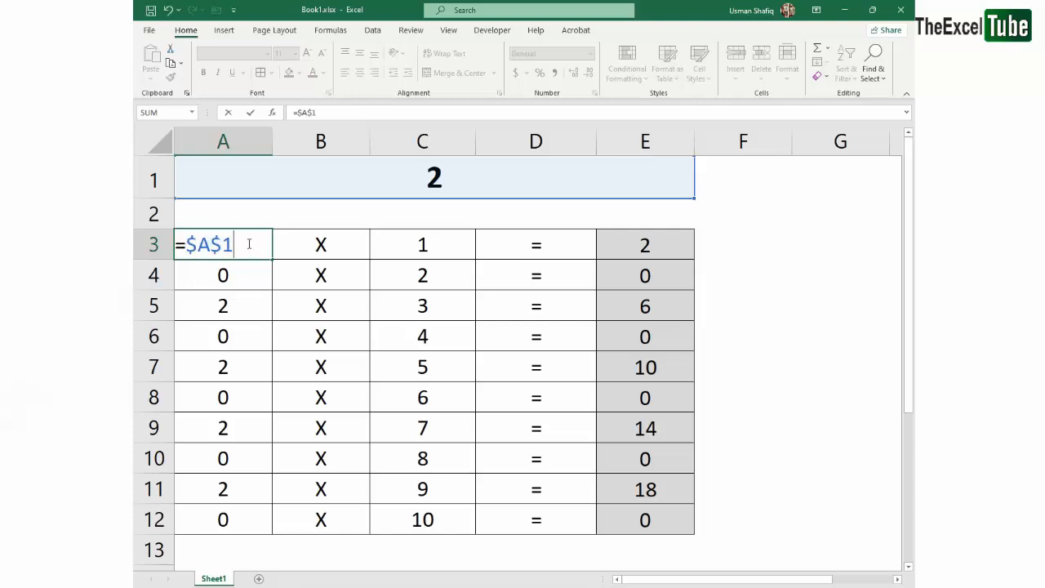
{"action": "mouse_move", "coordinate": [209, 244]}
{"action": "left_mouse_down"}
{"action": "mouse_move", "coordinate": [187, 244]}
{"action": "mouse_move", "coordinate": [221, 244]}
{"action": "left_mouse_up"}
{"action": "left_click", "coordinate": [222, 249]}
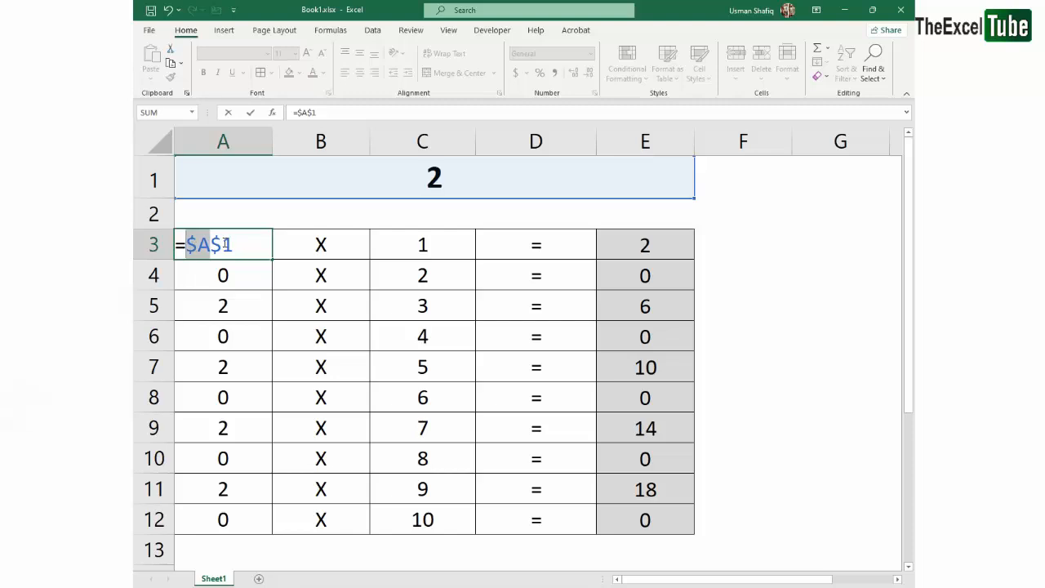
{"action": "left_click_drag", "start_coordinate": [234, 245], "coordinate": [218, 243]}
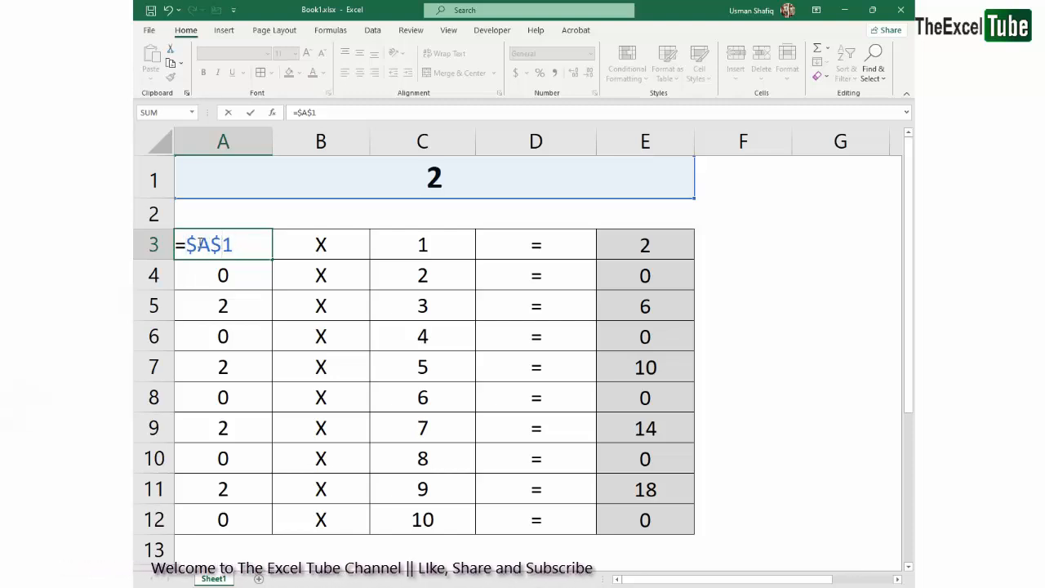
Change the reference in A3 to the mixed form $A1 and highlight its column and row parts
{"action": "key", "text": "Delete"}
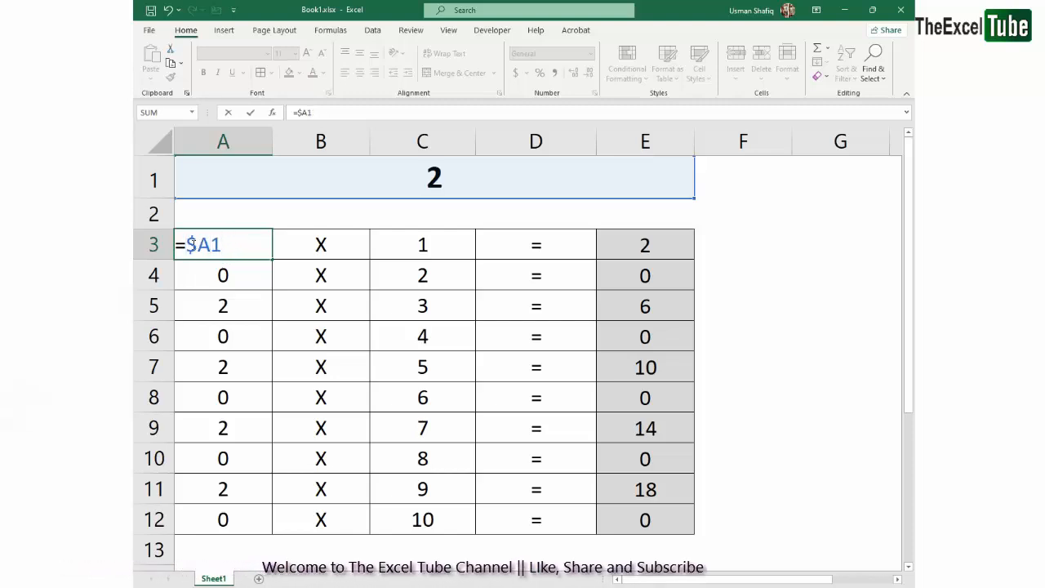
{"action": "double_click", "coordinate": [223, 243]}
{"action": "left_click", "coordinate": [211, 244]}
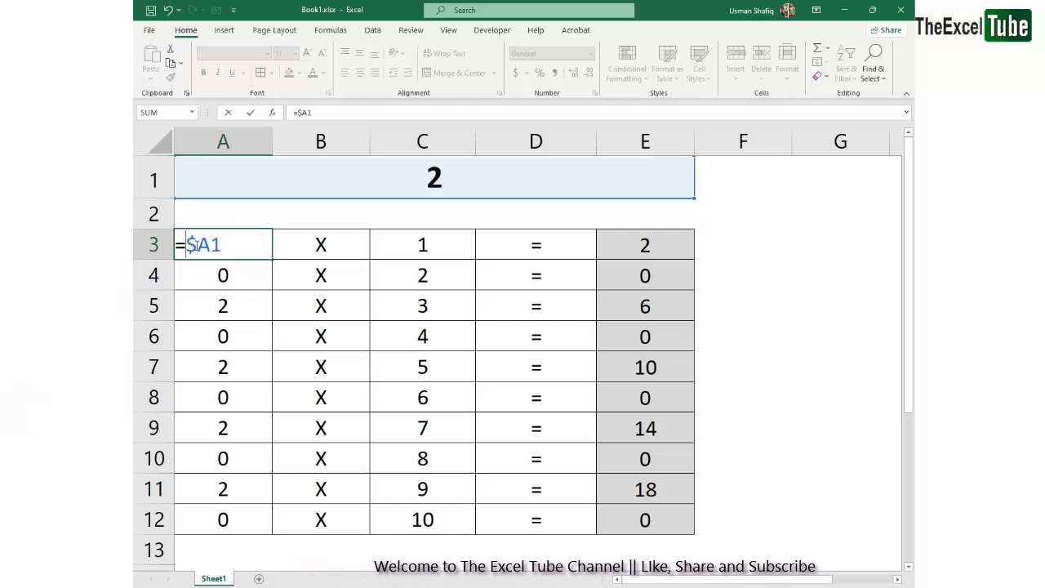
{"action": "key", "text": "shift+Left"}
{"action": "key", "text": "shift+Left"}
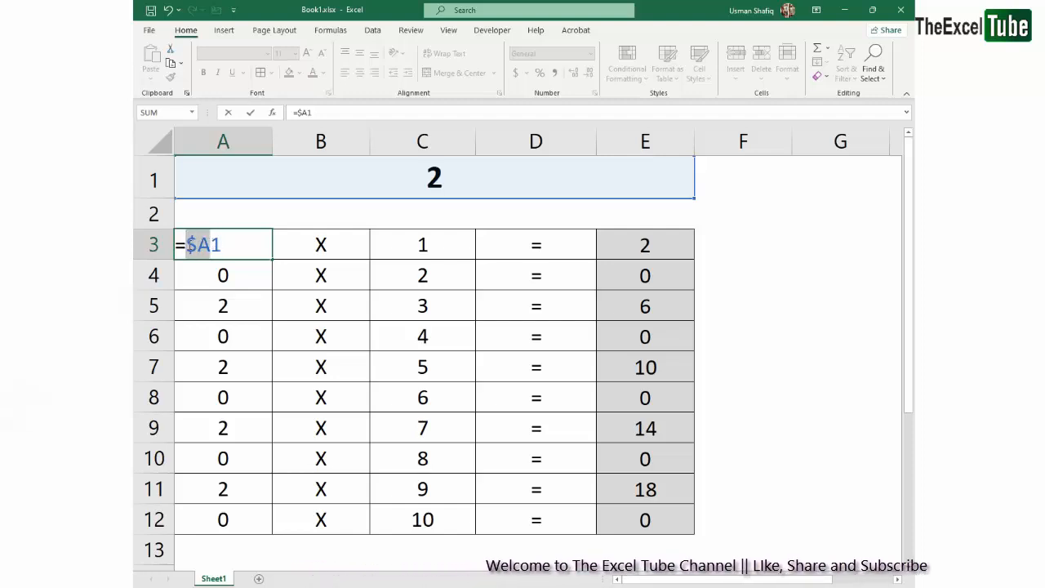
{"action": "key", "text": "shift+Right"}
{"action": "key", "text": "shift+Right"}
{"action": "key", "text": "shift+Right"}
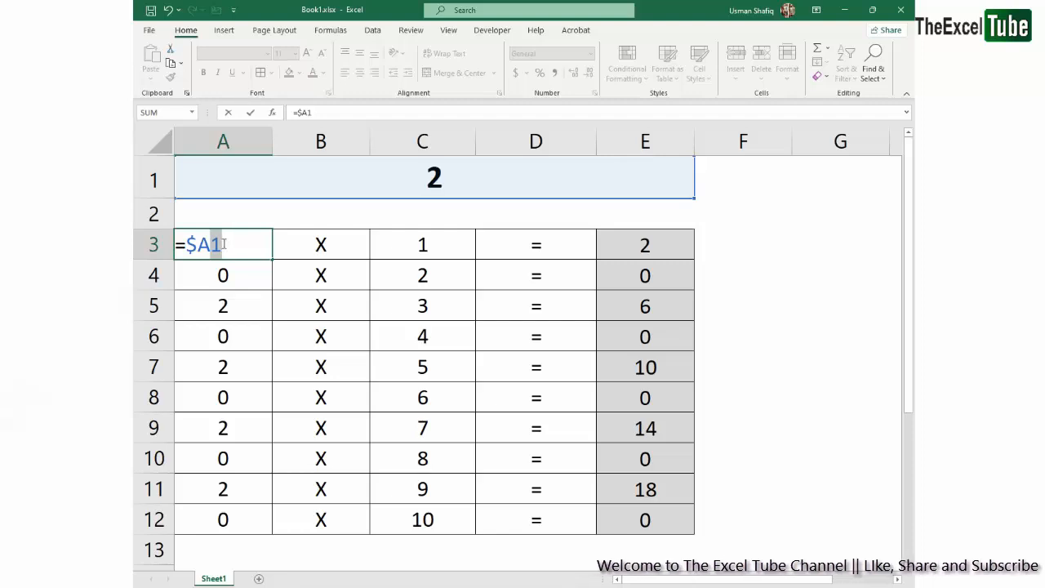
Change the reference in A3 to the mixed form A$1 and highlight it for inspection
{"action": "left_click", "coordinate": [208, 244]}
{"action": "key", "text": "F4"}
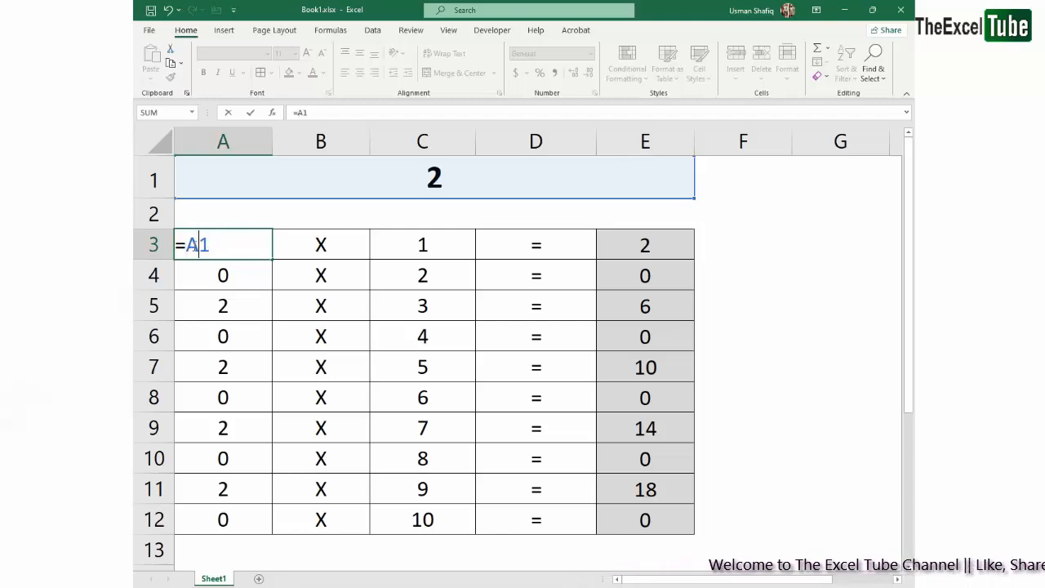
{"action": "type", "text": "$"}
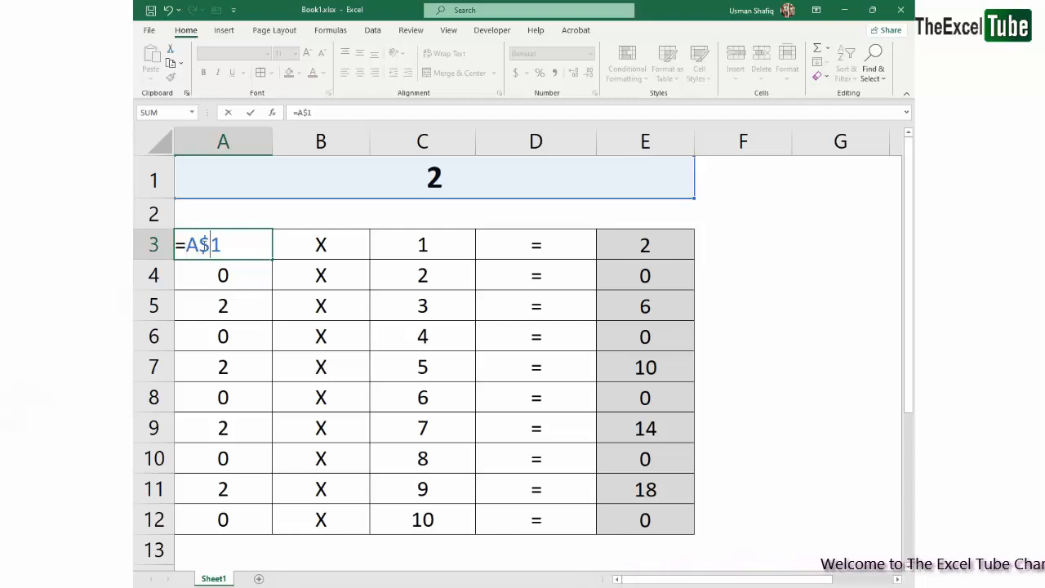
{"action": "left_click_drag", "start_coordinate": [222, 245], "coordinate": [187, 244]}
{"action": "left_click", "coordinate": [220, 245]}
{"action": "left_click", "coordinate": [212, 245]}
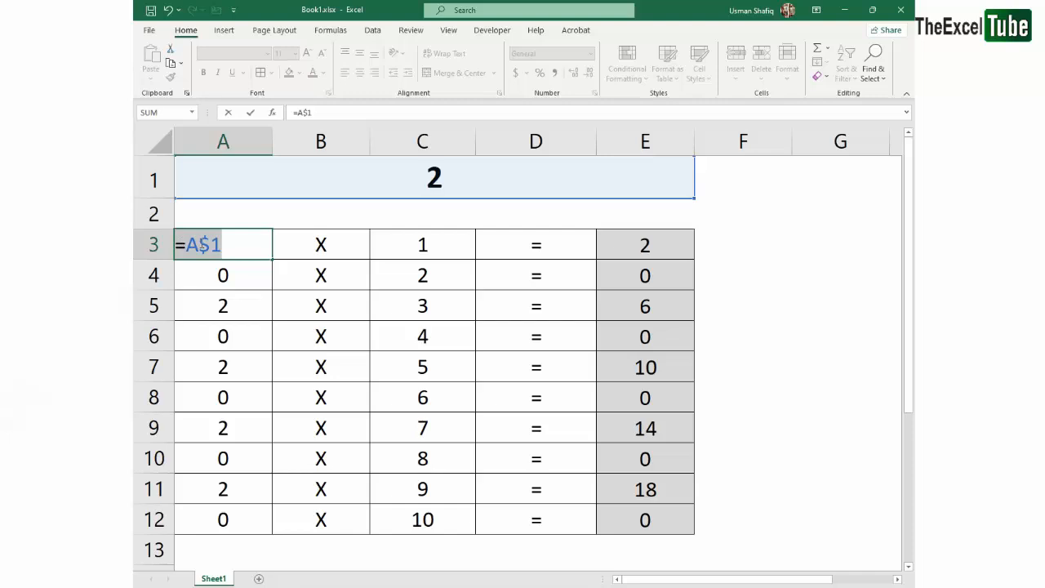
Set A3's formula to the fully absolute =$A$1 and fill it down to A12
{"action": "left_click", "coordinate": [187, 243]}
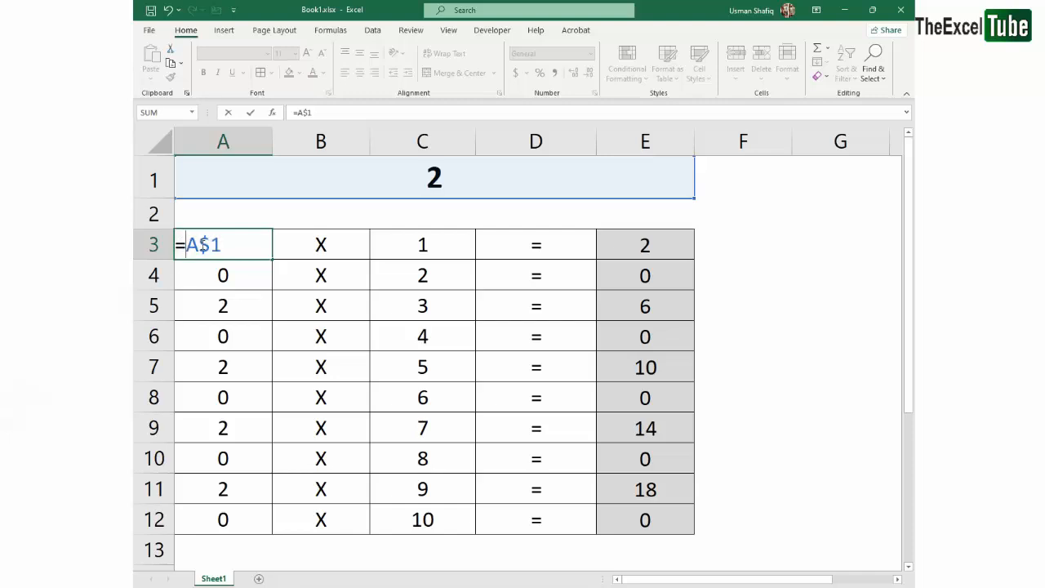
{"action": "type", "text": "$"}
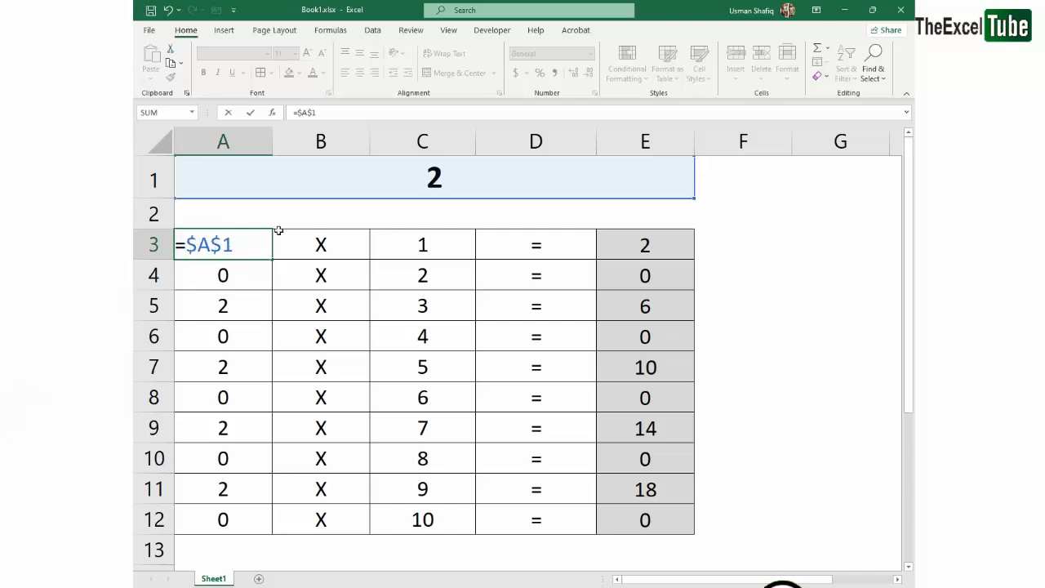
{"action": "key", "text": "Return"}
{"action": "left_click_drag", "start_coordinate": [231, 252], "coordinate": [242, 515]}
{"action": "key", "text": "ctrl+d"}
Step through the filled formulas from A3 down to A12 to check their absolute references to A1
{"action": "left_click", "coordinate": [228, 254]}
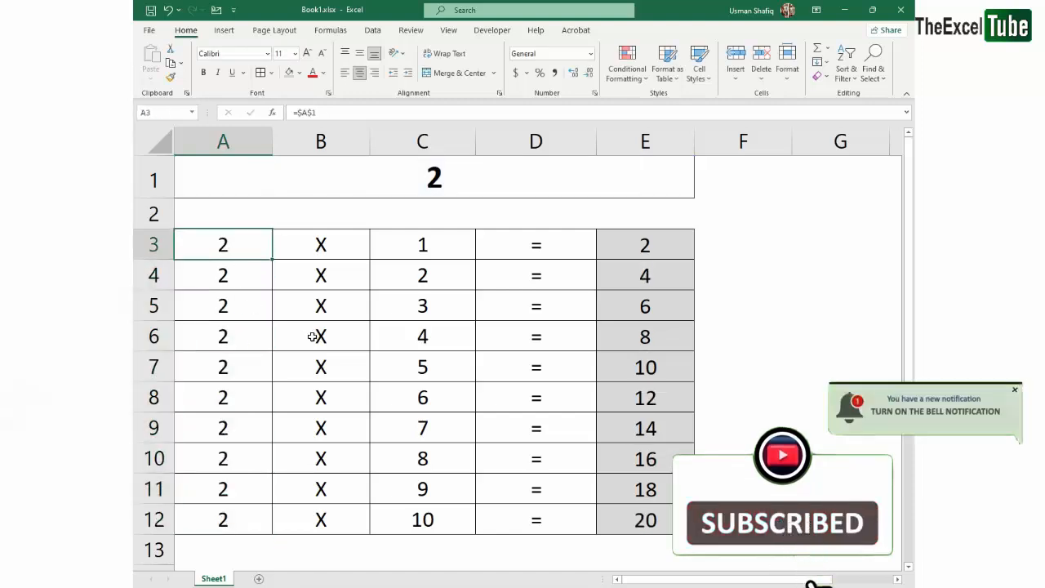
{"action": "key", "text": "Down"}
{"action": "key", "text": "F2"}
{"action": "key", "text": "Return"}
{"action": "key", "text": "F2"}
{"action": "key", "text": "Return"}
{"action": "key", "text": "F2"}
{"action": "key", "text": "Return"}
{"action": "key", "text": "F2"}
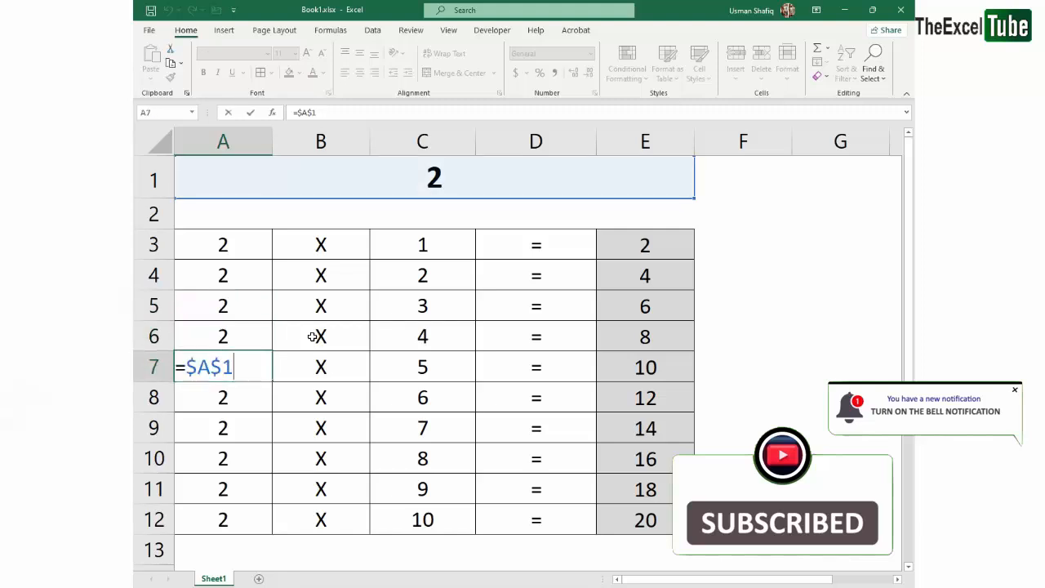
{"action": "key", "text": "Return"}
{"action": "key", "text": "F2"}
{"action": "key", "text": "Return"}
{"action": "key", "text": "F2"}
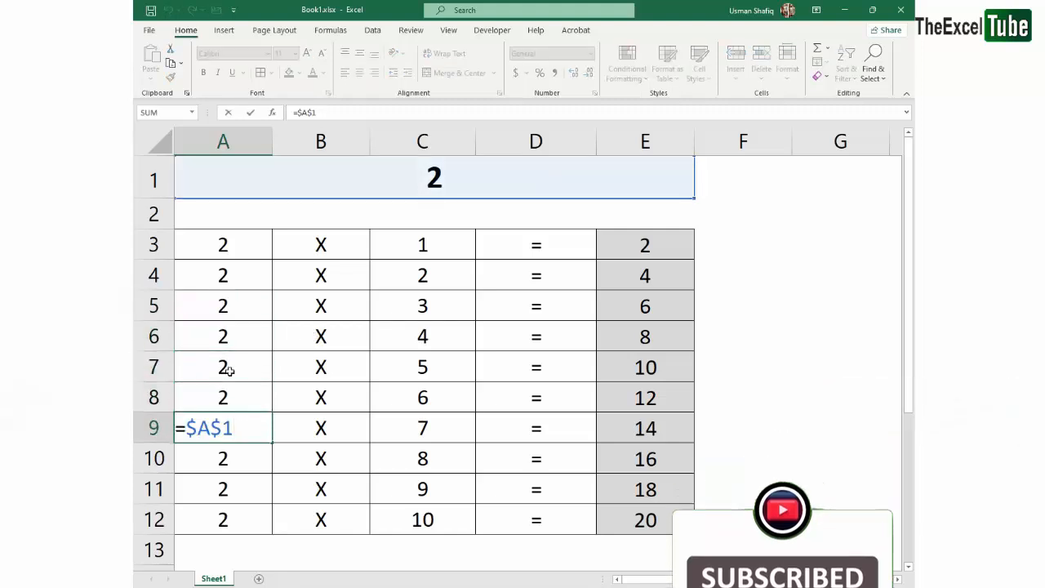
{"action": "key", "text": "Return"}
{"action": "key", "text": "F2"}
{"action": "key", "text": "Return"}
{"action": "key", "text": "F2"}
{"action": "key", "text": "Return"}
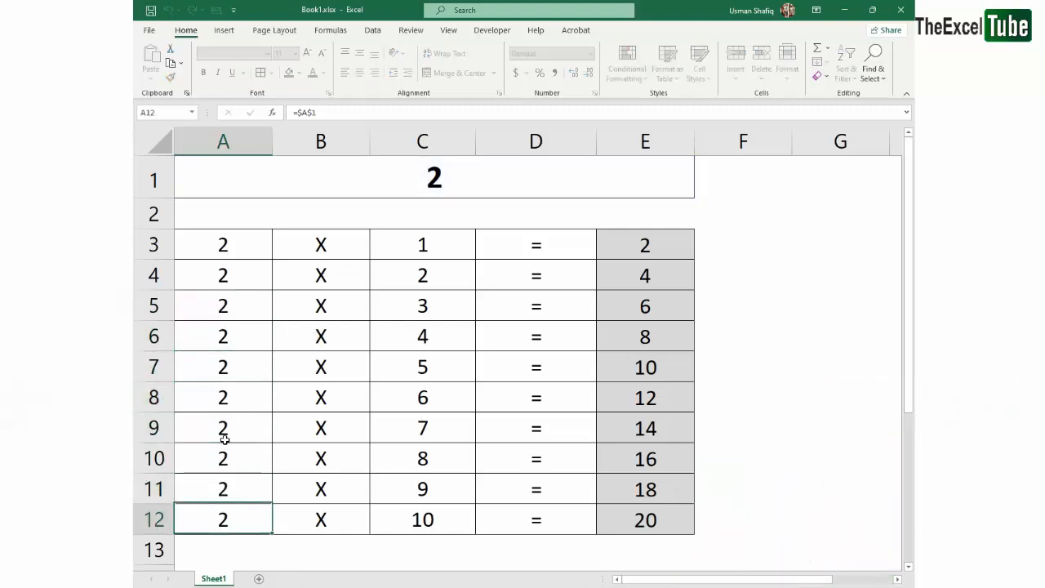
{"action": "key", "text": "F2"}
{"action": "key", "text": "Return"}
Copy the formula from A9 into G7 and open the pasted formula to examine its reference
{"action": "left_click", "coordinate": [225, 437]}
{"action": "key", "text": "ctrl+c"}
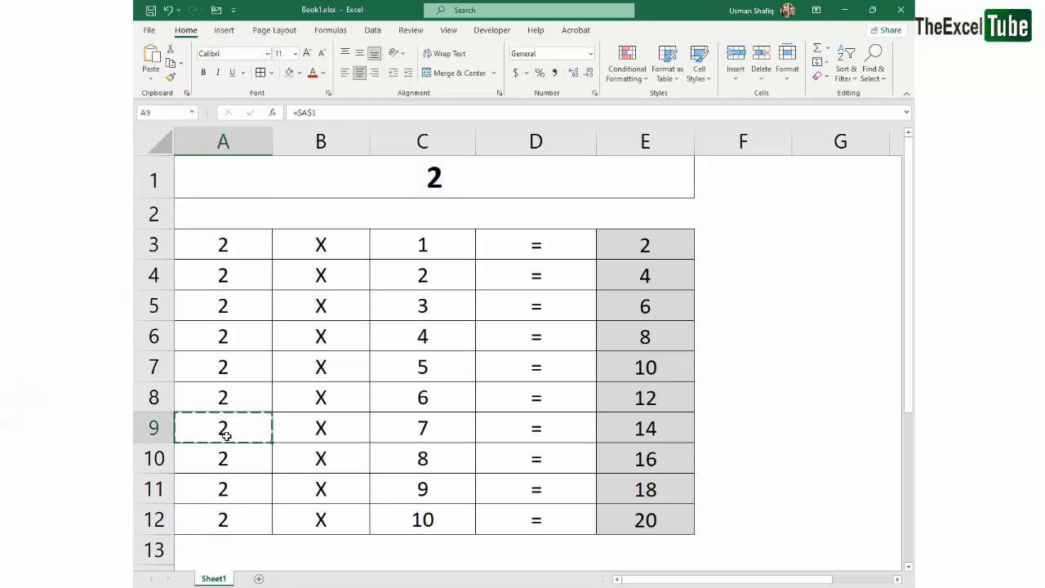
{"action": "left_click", "coordinate": [841, 366]}
{"action": "key", "text": "ctrl+v"}
{"action": "key", "text": "F2"}
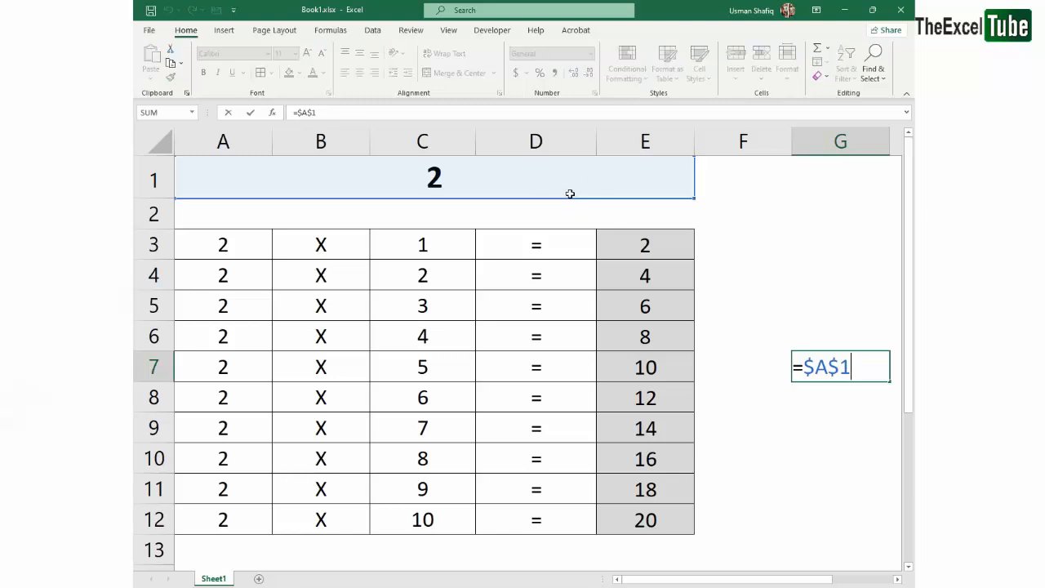
{"action": "key", "text": "ctrl+Return"}
Clear the contents of the test cell G7
{"action": "left_click", "coordinate": [819, 76]}
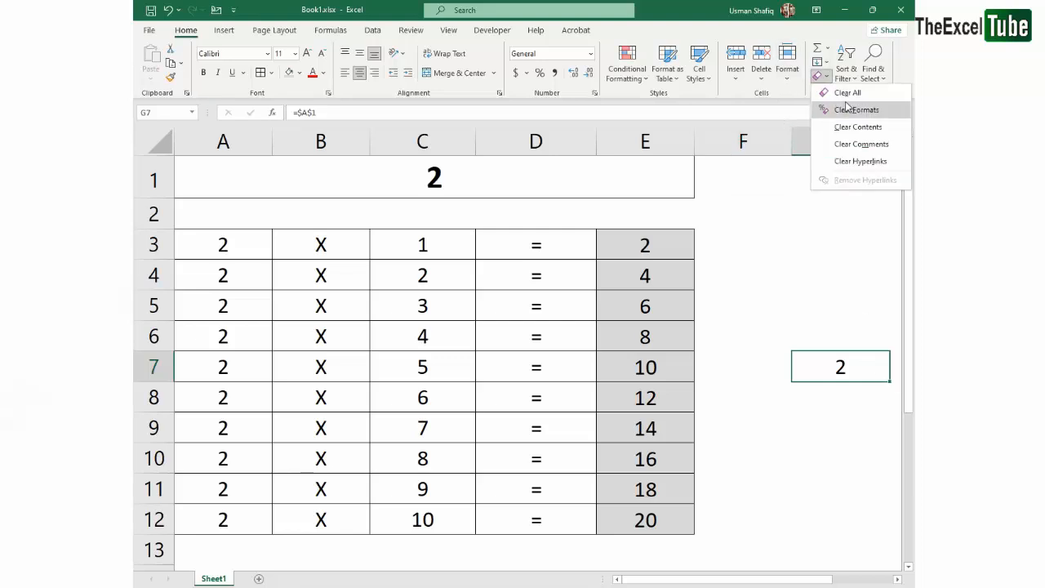
{"action": "left_click", "coordinate": [857, 126]}
{"action": "left_click", "coordinate": [334, 273]}
Replace the heading number in merged cell A1 with 4
{"action": "left_click", "coordinate": [263, 251]}
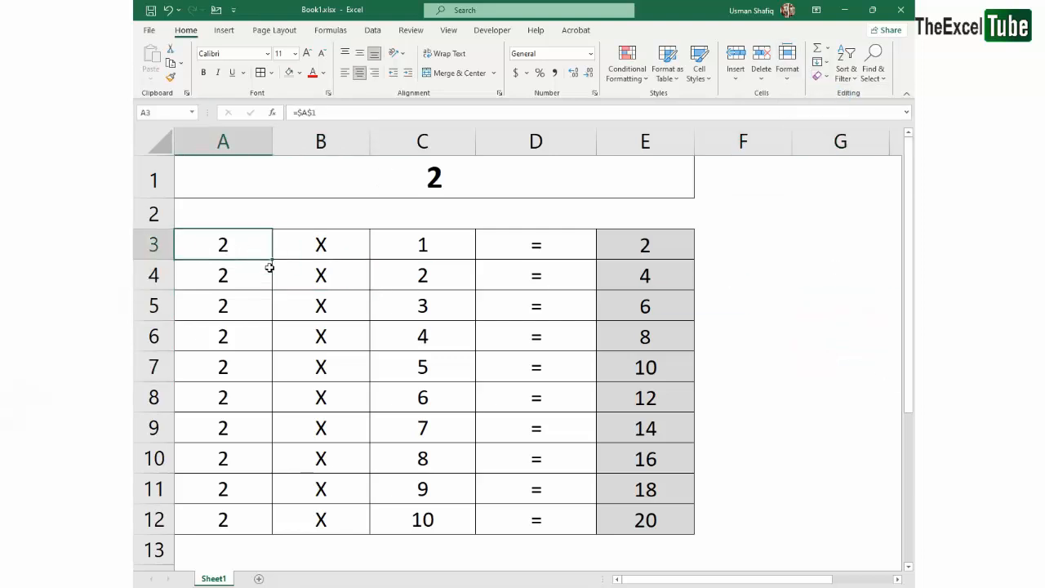
{"action": "double_click", "coordinate": [433, 178]}
{"action": "double_click", "coordinate": [434, 178]}
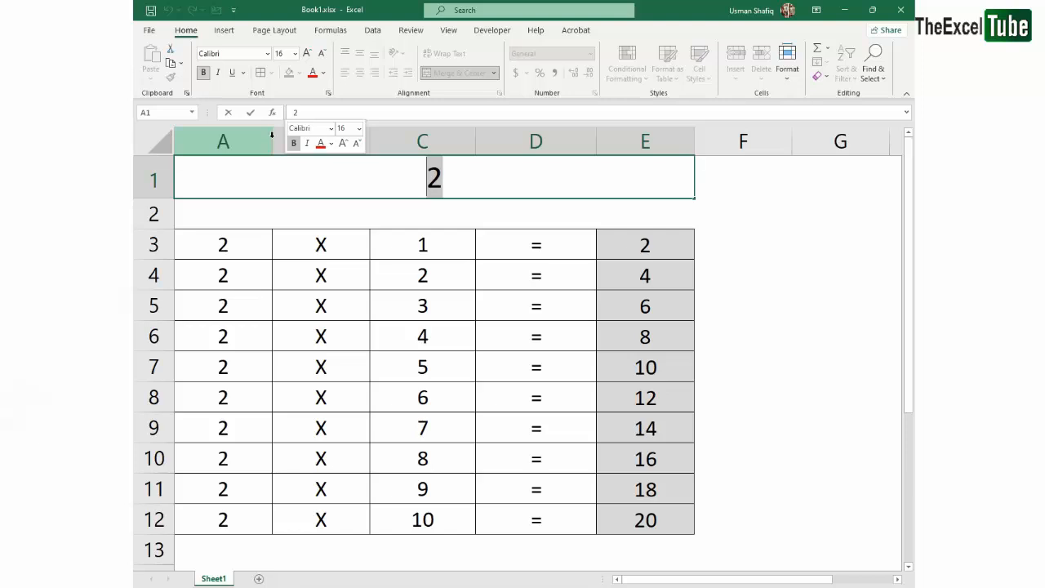
{"action": "type", "text": "4"}
{"action": "key", "text": "Return"}
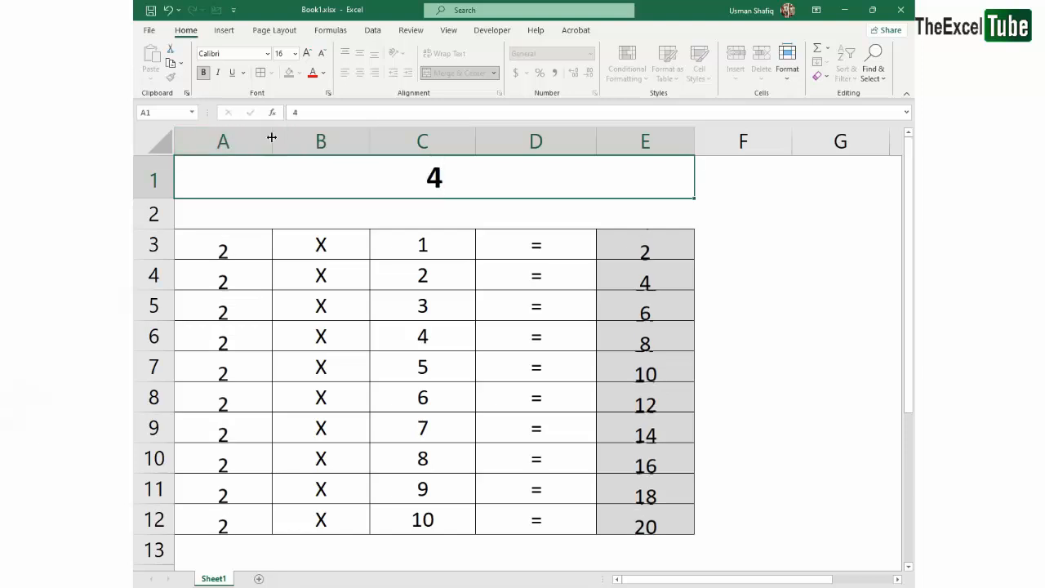
Test the multiplication table by changing the heading number in merged cell A1 to 10, 20 and finally 200
{"action": "key", "text": "Up"}
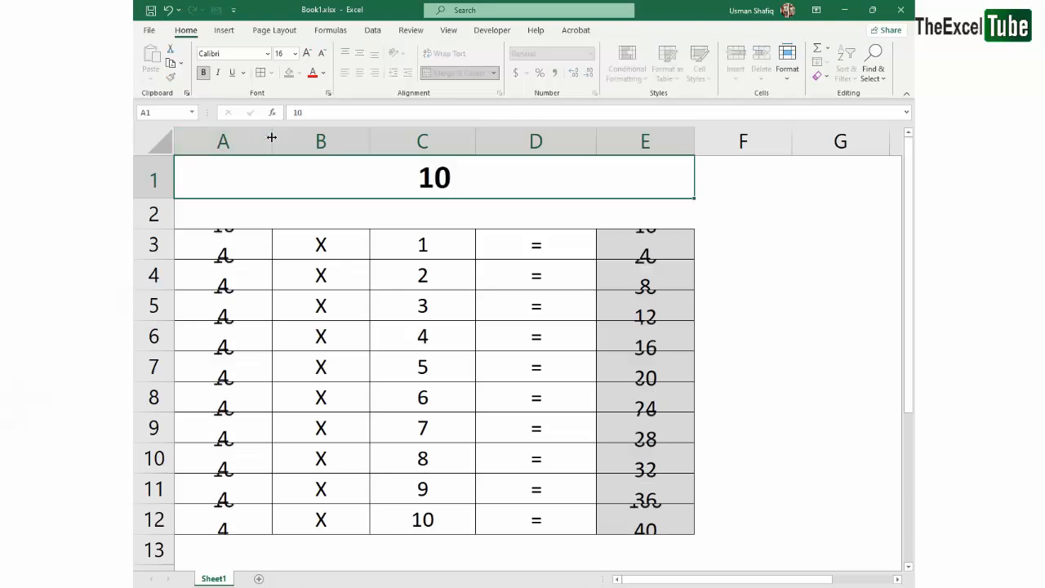
{"action": "type", "text": "10"}
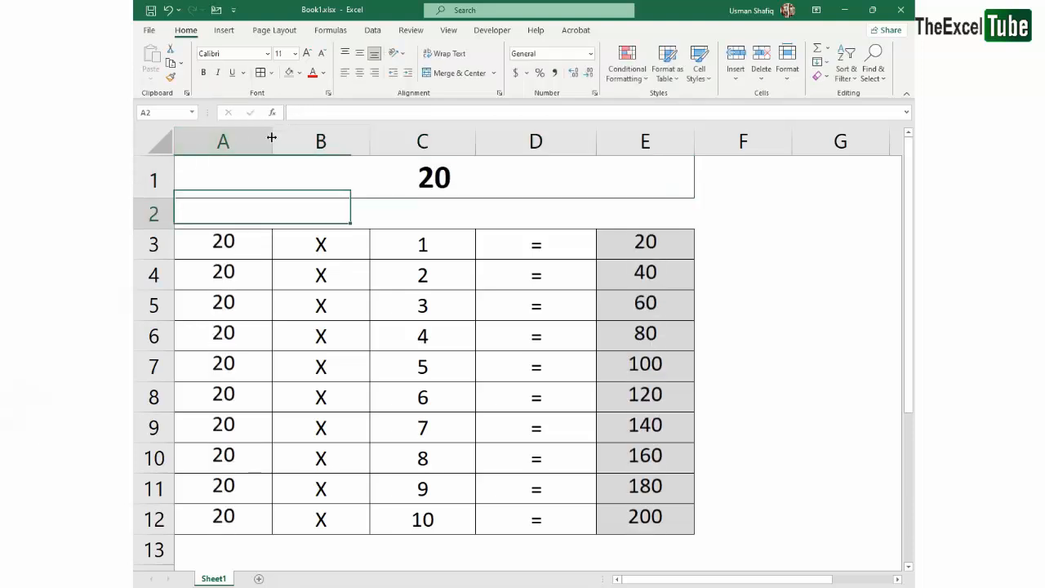
{"action": "key", "text": "Up"}
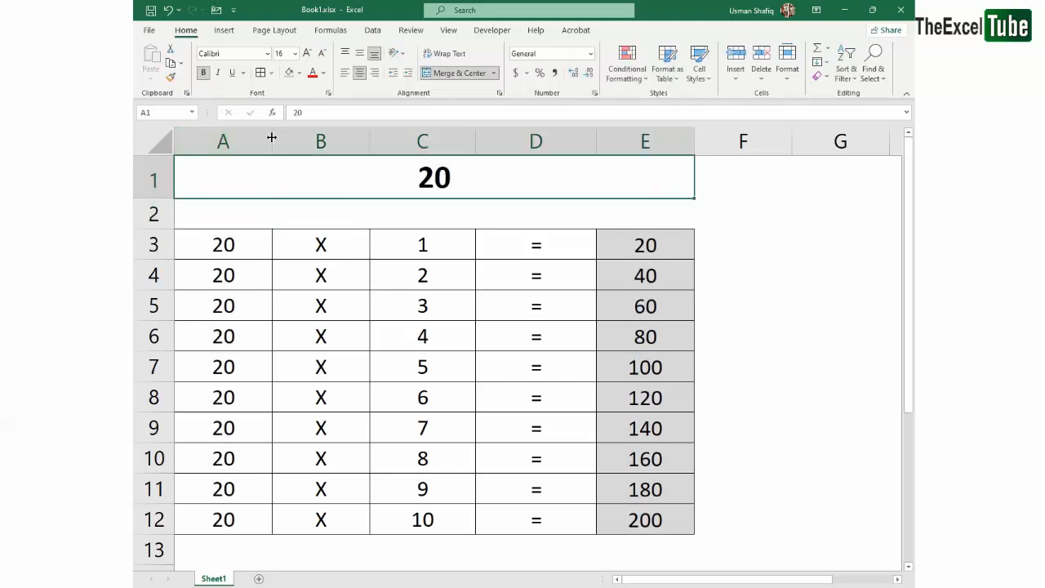
{"action": "type", "text": "200"}
{"action": "key", "text": "Return"}
{"action": "key", "text": "Up"}
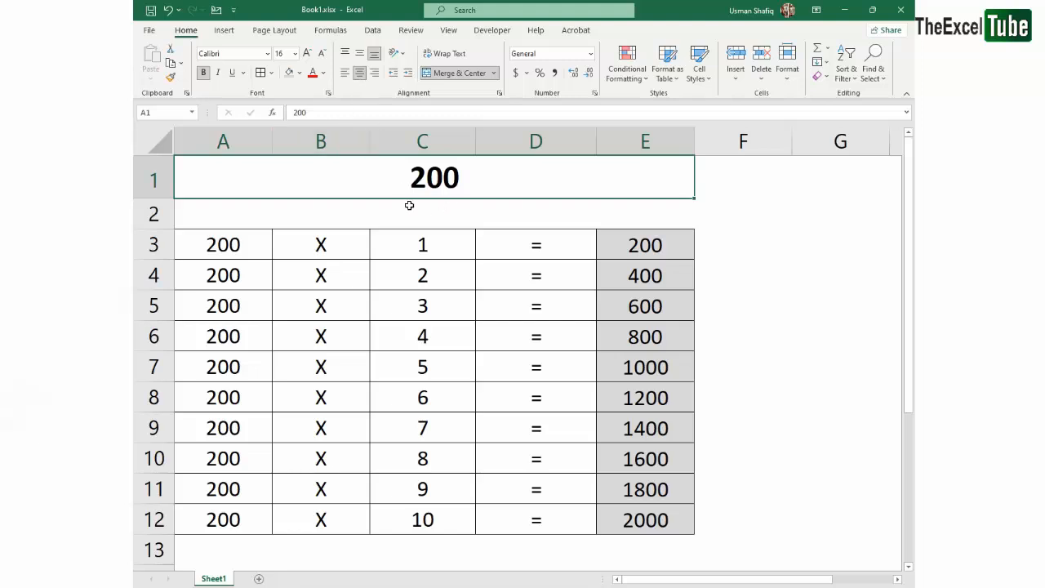
Shade the multiplier cells A3:A12 with a light blue theme fill colour
{"action": "left_click_drag", "start_coordinate": [237, 247], "coordinate": [227, 521]}
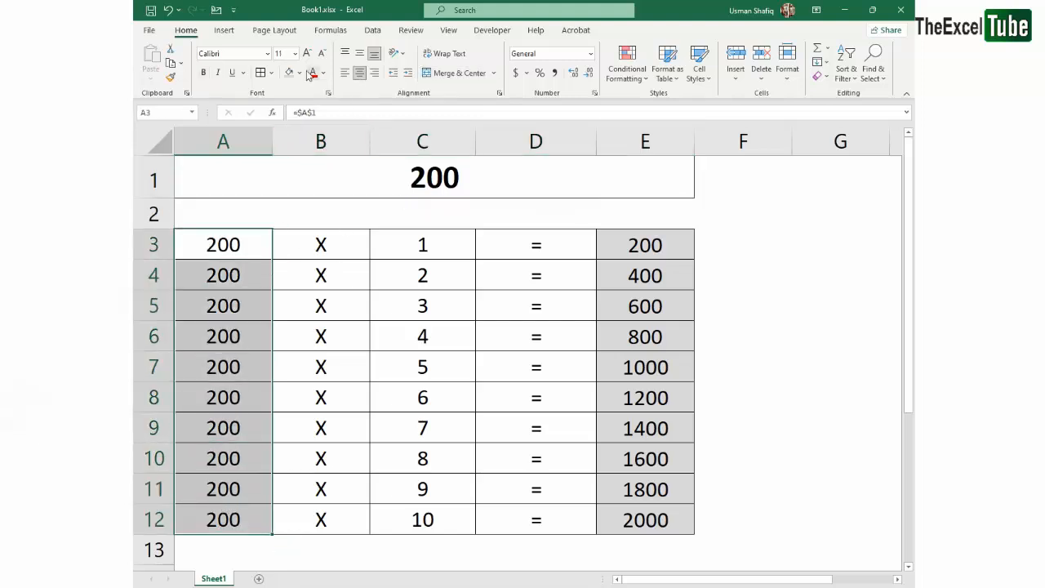
{"action": "left_click", "coordinate": [300, 72]}
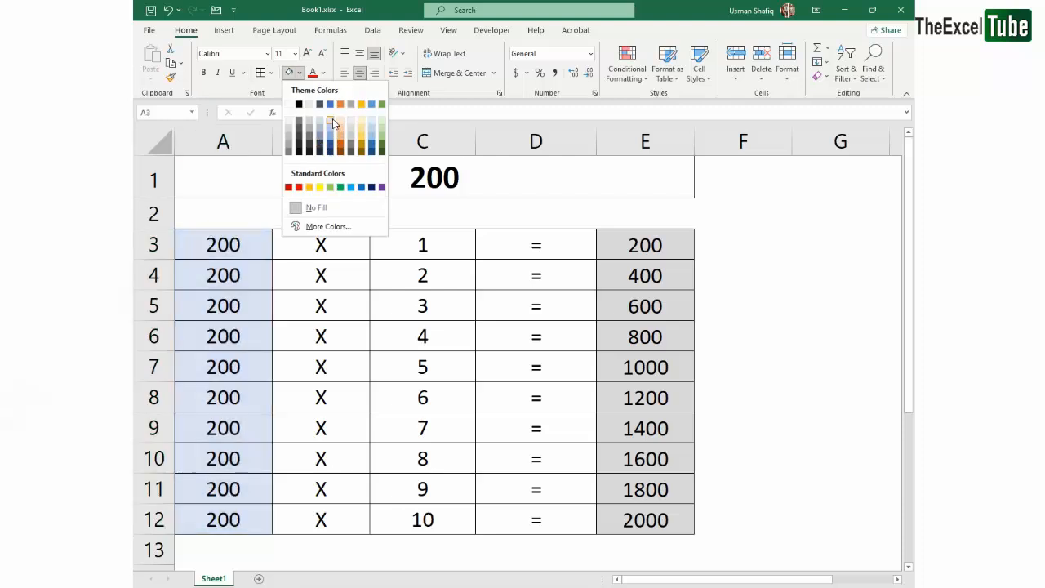
{"action": "left_click", "coordinate": [334, 123]}
{"action": "left_click_drag", "start_coordinate": [658, 245], "coordinate": [663, 514]}
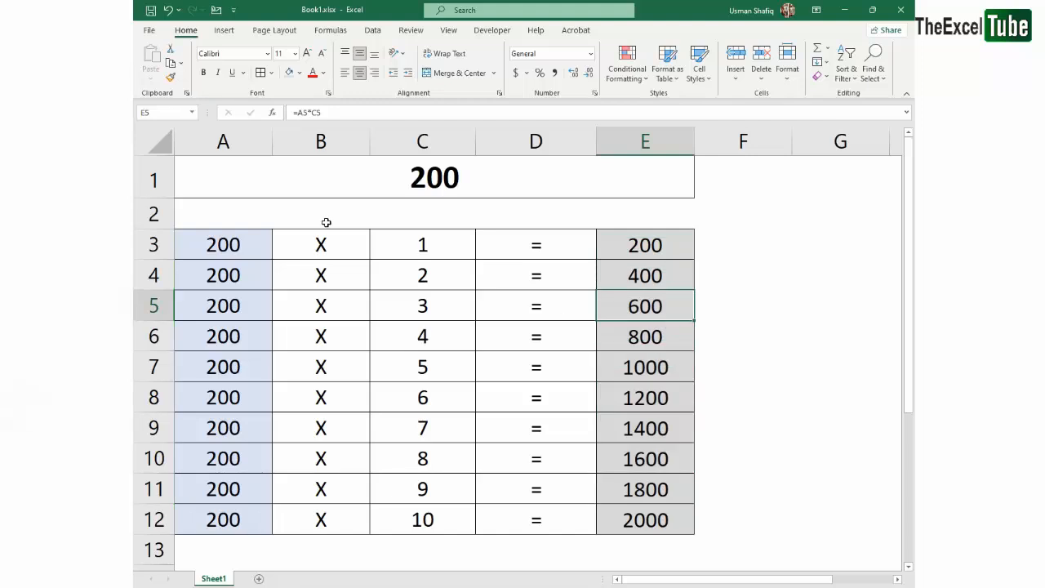
Label the multiplier column by entering "Absolute" in cell A2
{"action": "left_click", "coordinate": [247, 206]}
{"action": "type", "text": "Absolute"}
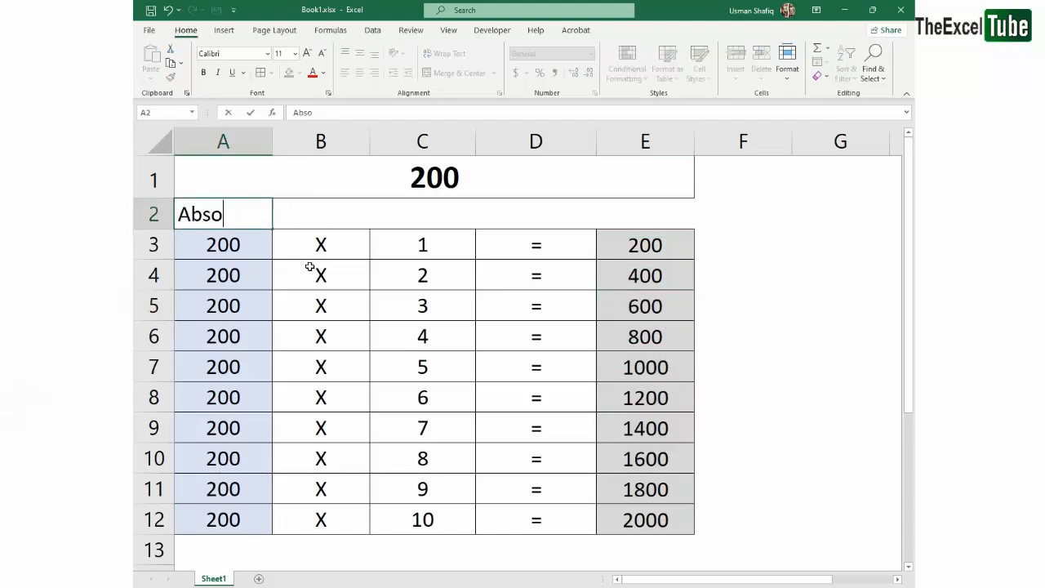
{"action": "key", "text": "Return"}
{"action": "key", "text": "Up"}
{"action": "key", "text": "Up"}
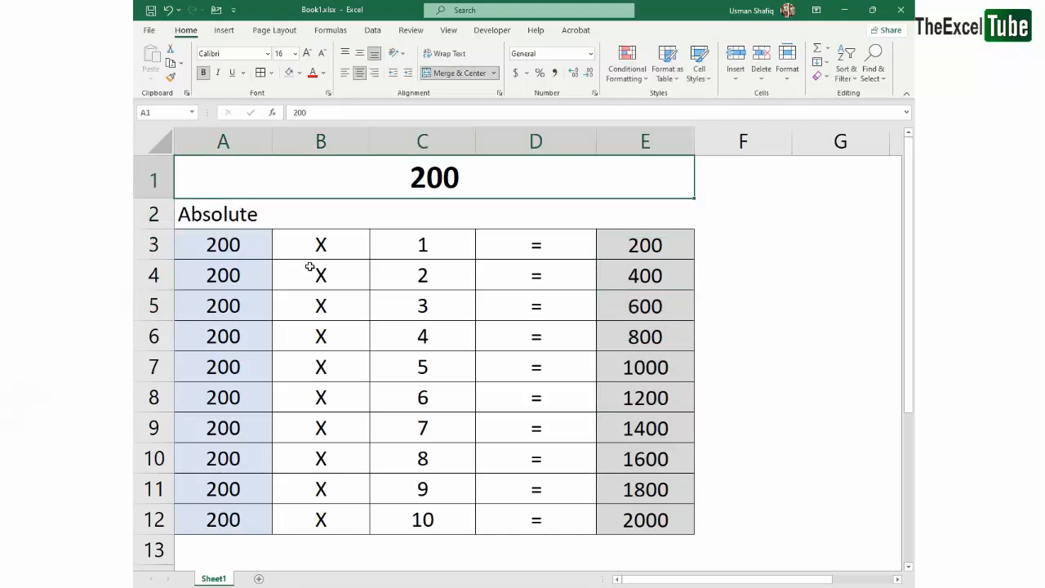
Label the results column by entering "Relative" in cell E2
{"action": "key", "text": "Down"}
{"action": "key", "text": "ctrl+c"}
{"action": "key", "text": "Right"}
{"action": "key", "text": "Right"}
{"action": "key", "text": "Right"}
{"action": "key", "text": "Right"}
{"action": "key", "text": "ctrl+v"}
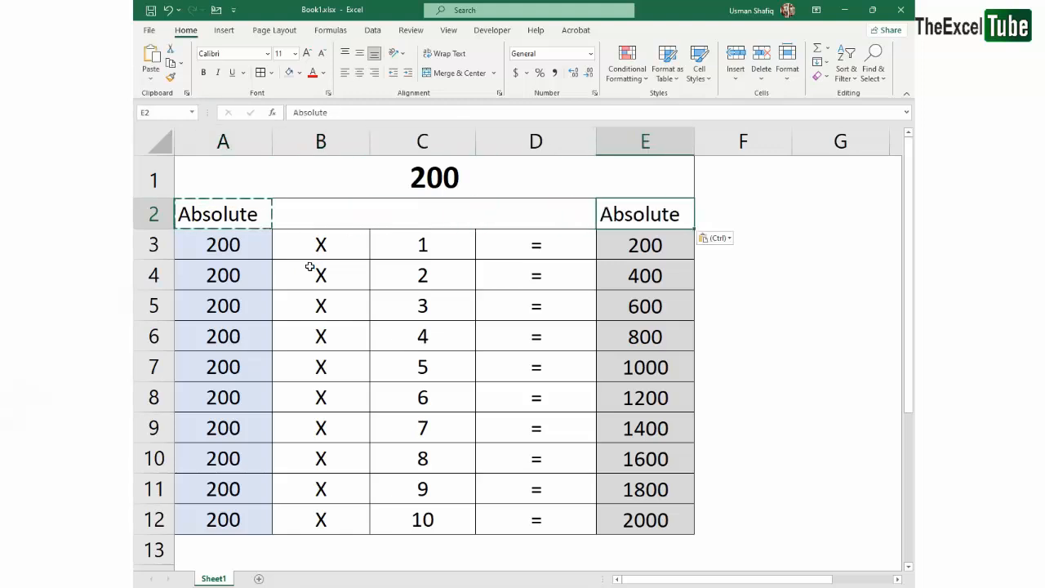
{"action": "type", "text": "Relative"}
{"action": "key", "text": "Return"}
{"action": "key", "text": "Up"}
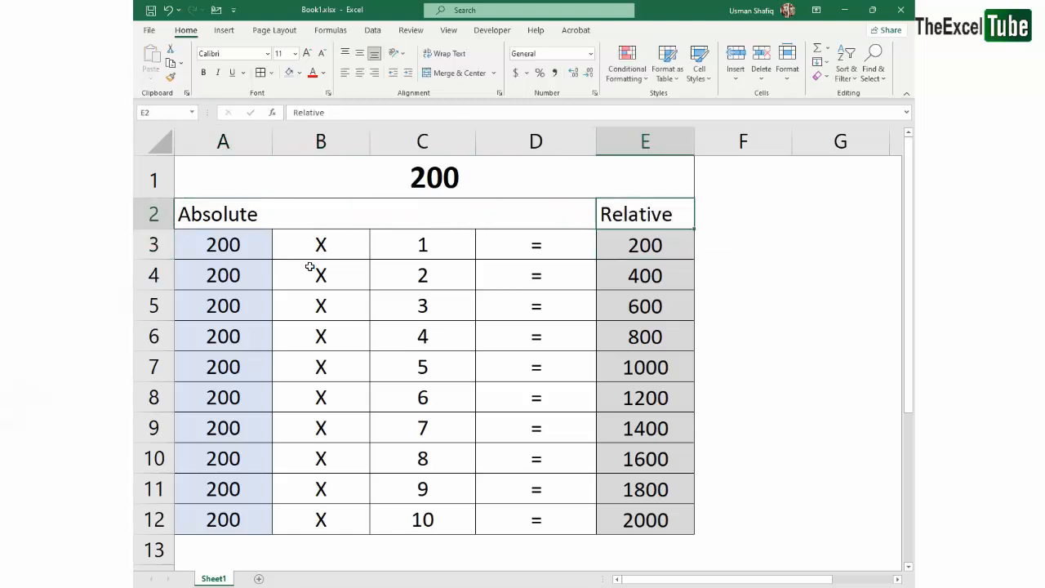
Center the labels in cells A2 and E2 horizontally
{"action": "left_click", "coordinate": [249, 216]}
{"action": "left_click", "coordinate": [671, 214], "text": "ctrl"}
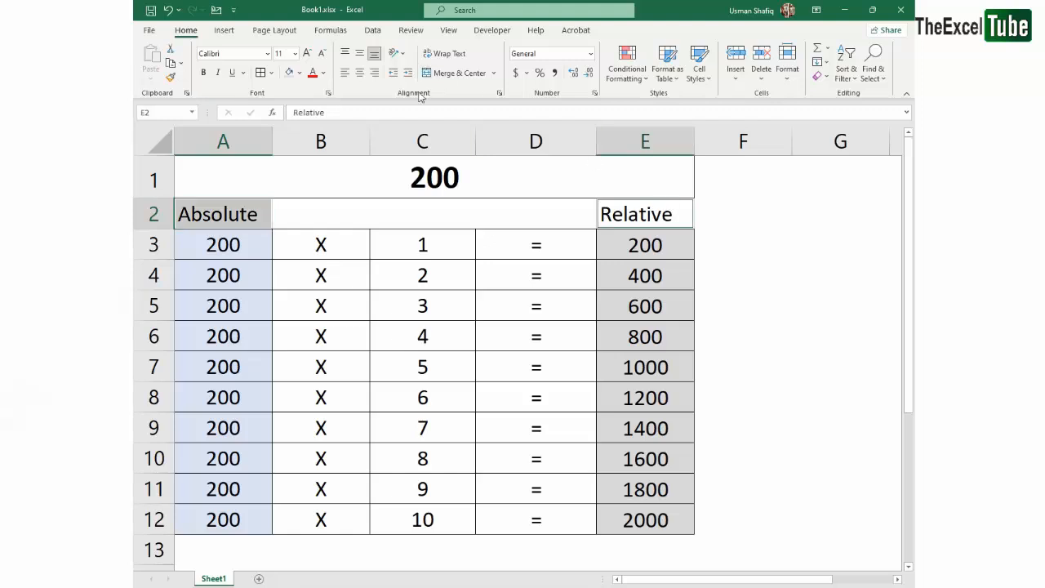
{"action": "left_click", "coordinate": [359, 75]}
{"action": "left_click", "coordinate": [589, 328]}
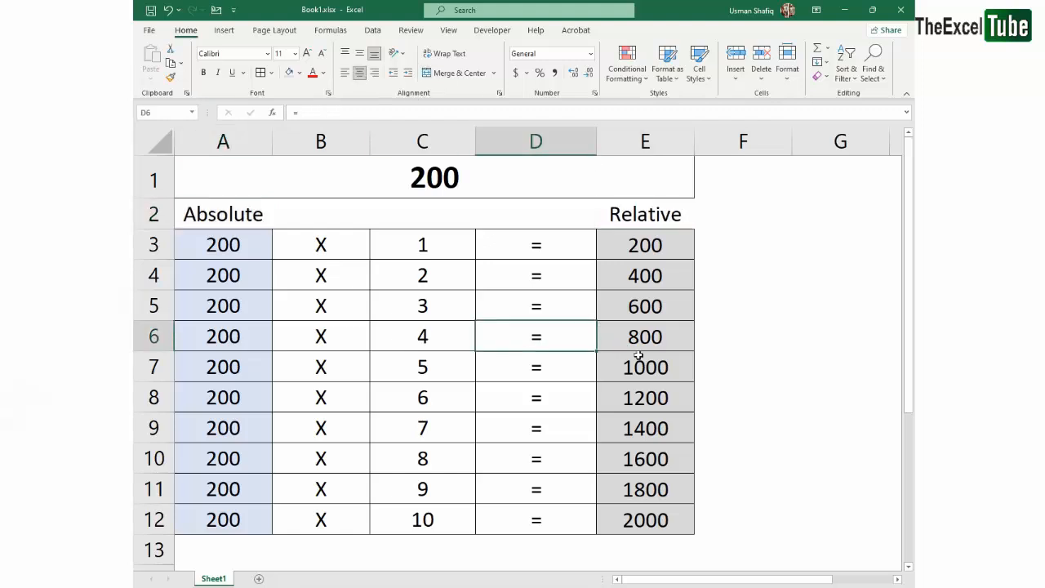
{"action": "left_click", "coordinate": [675, 392]}
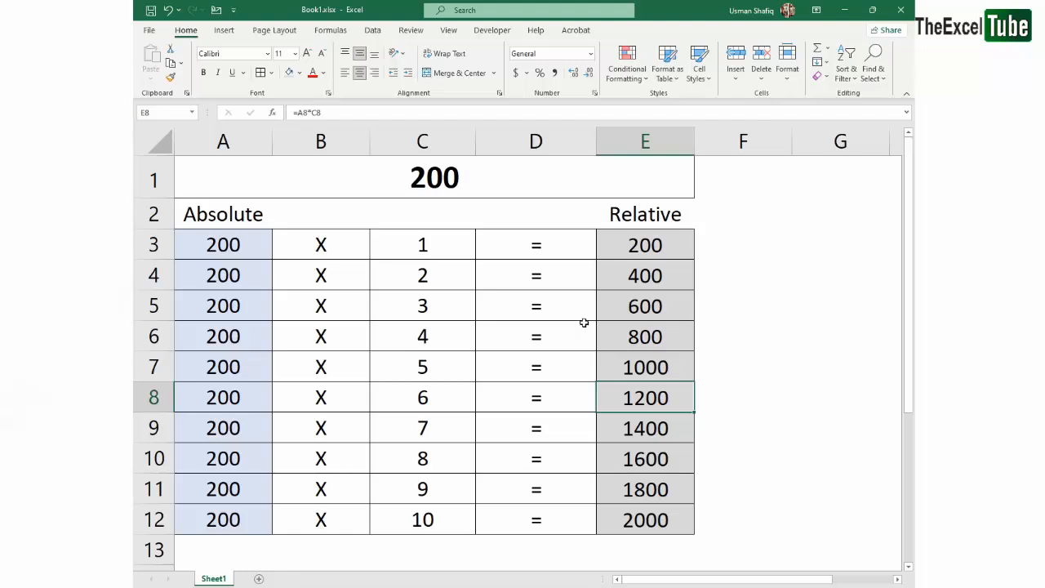
Enter the value 2 in cell B17, in the empty area below the multiplication table
{"action": "scroll", "coordinate": [539, 315], "scroll_direction": "down", "scroll_amount": 5}
{"action": "left_click", "coordinate": [247, 234]}
{"action": "left_click", "coordinate": [332, 239]}
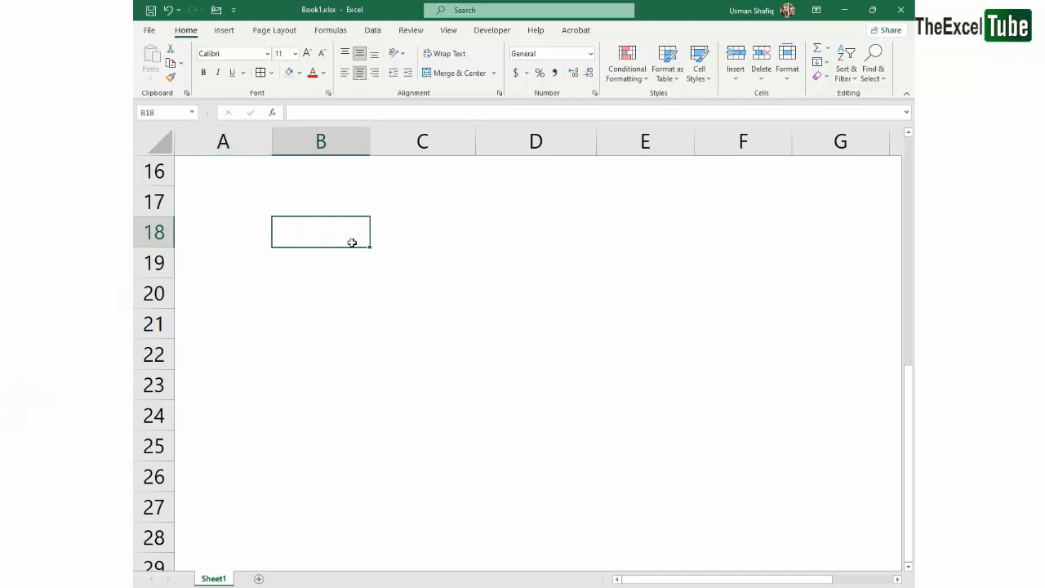
{"action": "key", "text": "Up"}
{"action": "type", "text": "A"}
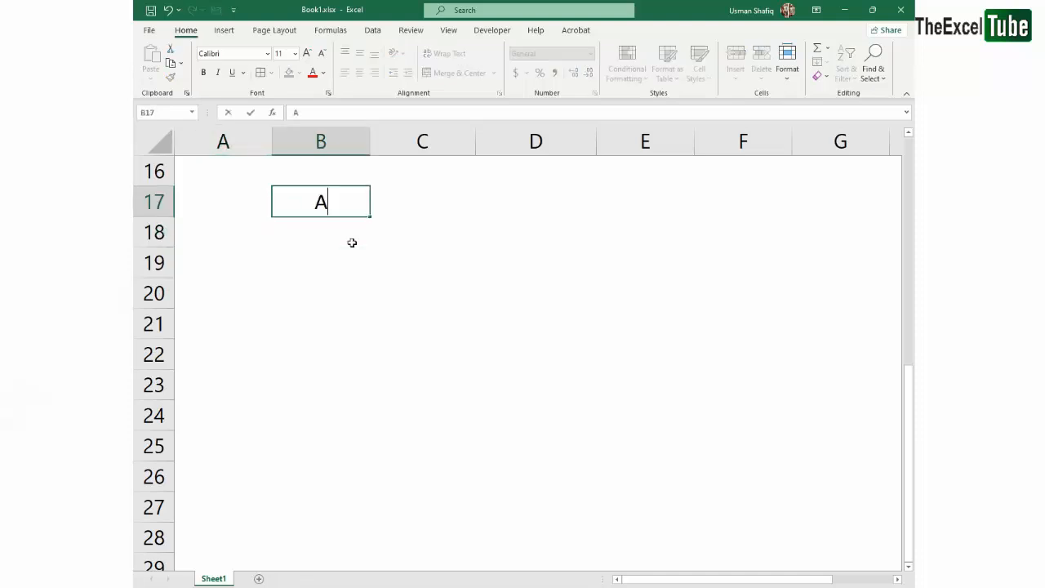
{"action": "key", "text": "Escape"}
{"action": "type", "text": "2"}
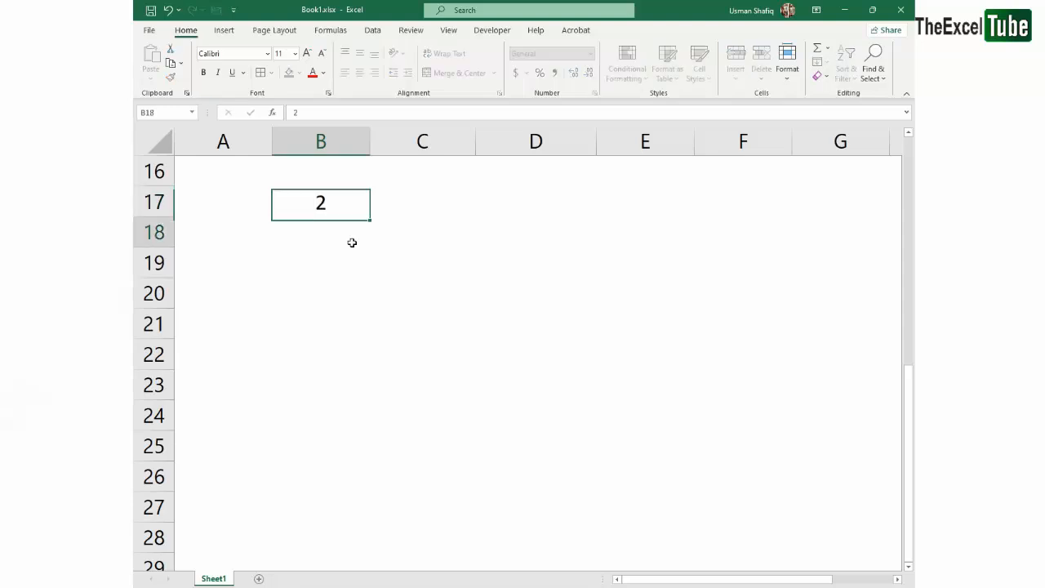
{"action": "key", "text": "Return"}
{"action": "key", "text": "Down"}
{"action": "key", "text": "Down"}
{"action": "key", "text": "Up"}
{"action": "key", "text": "Up"}
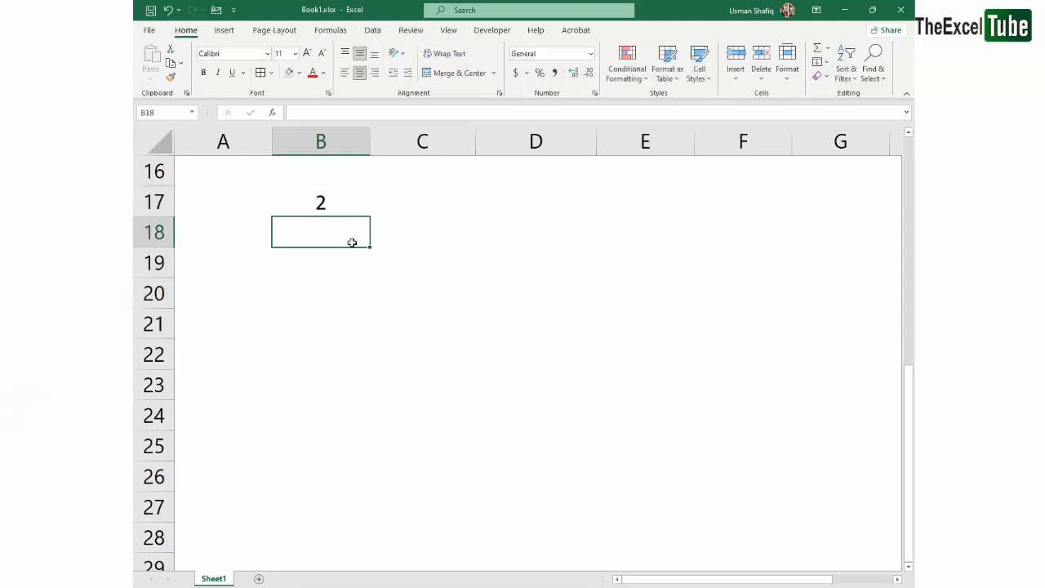
Enter a formula in cell B20 that refers to B17 with a relative address, =B17
{"action": "key", "text": "Down"}
{"action": "key", "text": "Down"}
{"action": "type", "text": "="}
{"action": "key", "text": "Up"}
{"action": "key", "text": "Up"}
Lock only the column in B20's formula so that it reads =$B17
{"action": "key", "text": "Up"}
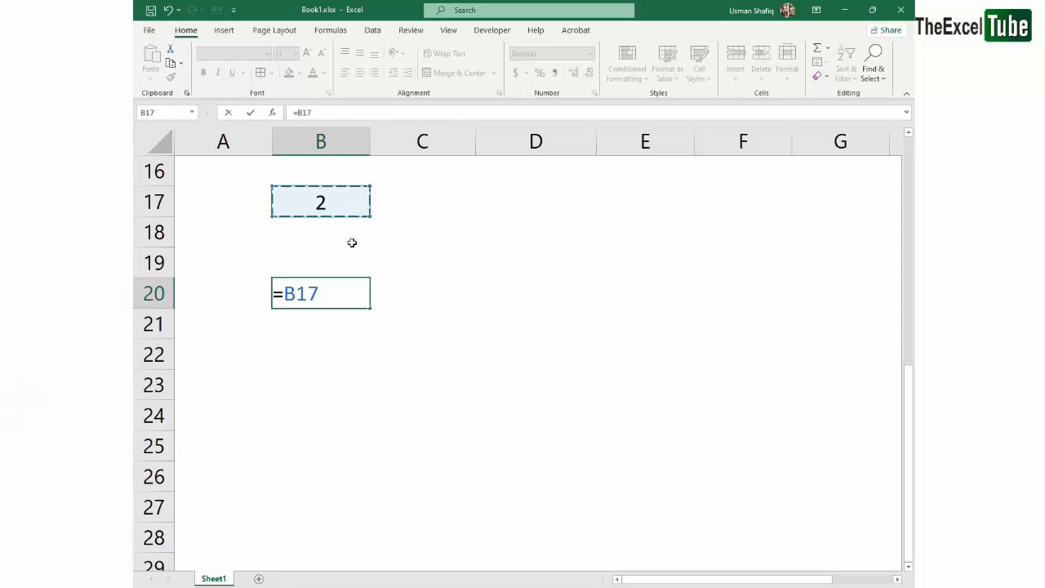
{"action": "key", "text": "Return"}
{"action": "key", "text": "Up"}
{"action": "key", "text": "F2"}
{"action": "key", "text": "shift+Left"}
{"action": "key", "text": "shift+Left"}
{"action": "key", "text": "Left"}
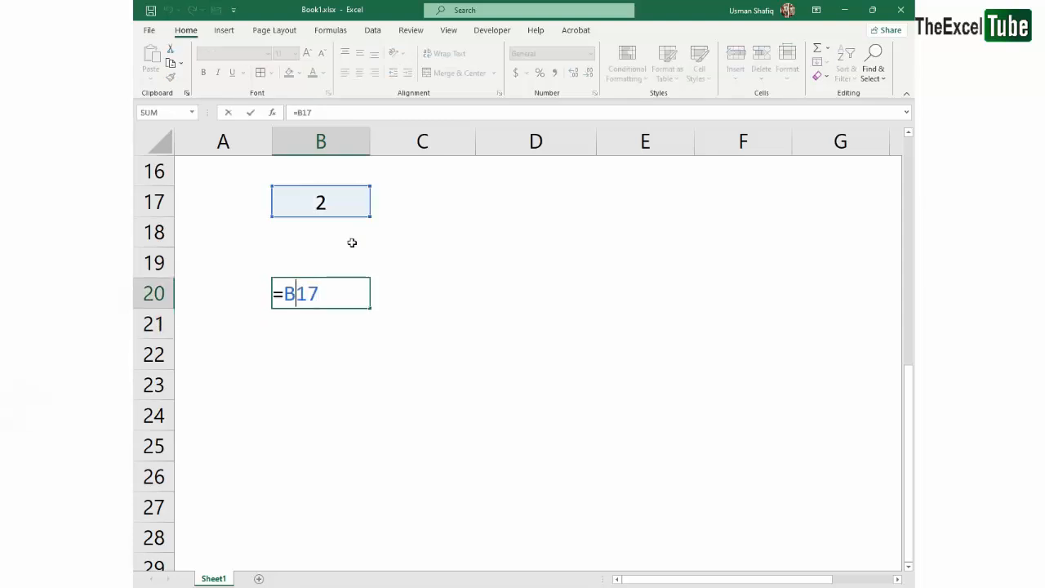
{"action": "key", "text": "Left"}
{"action": "type", "text": "$"}
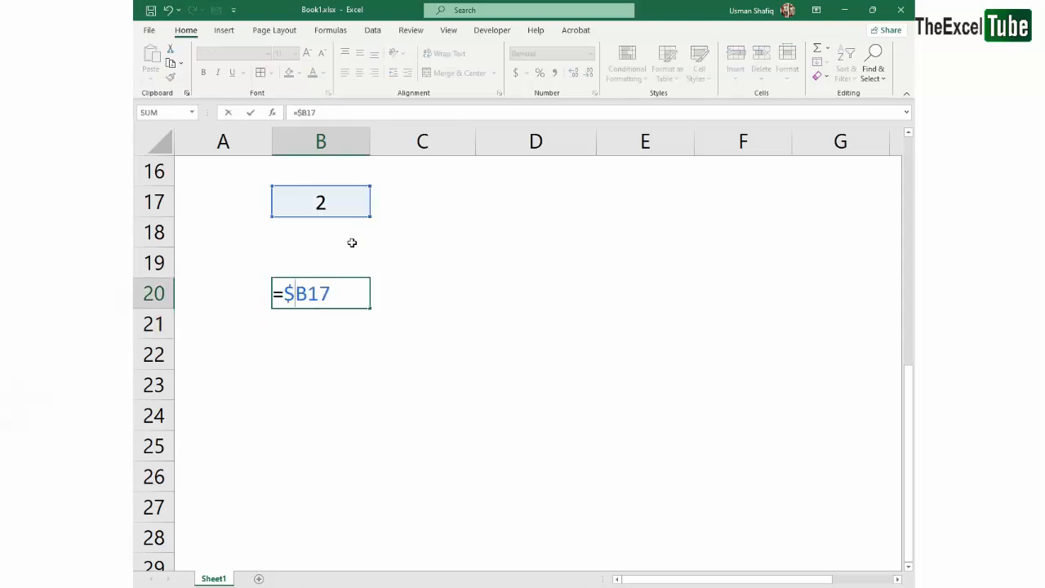
{"action": "key", "text": "Return"}
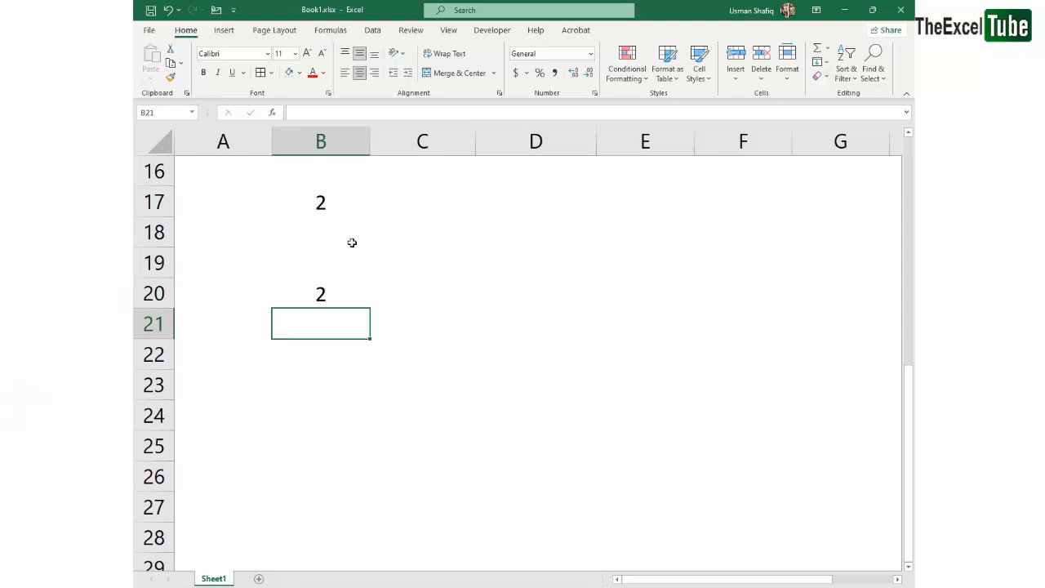
Fill the mixed-reference formula from B20 down through B27
{"action": "double_click", "coordinate": [327, 291]}
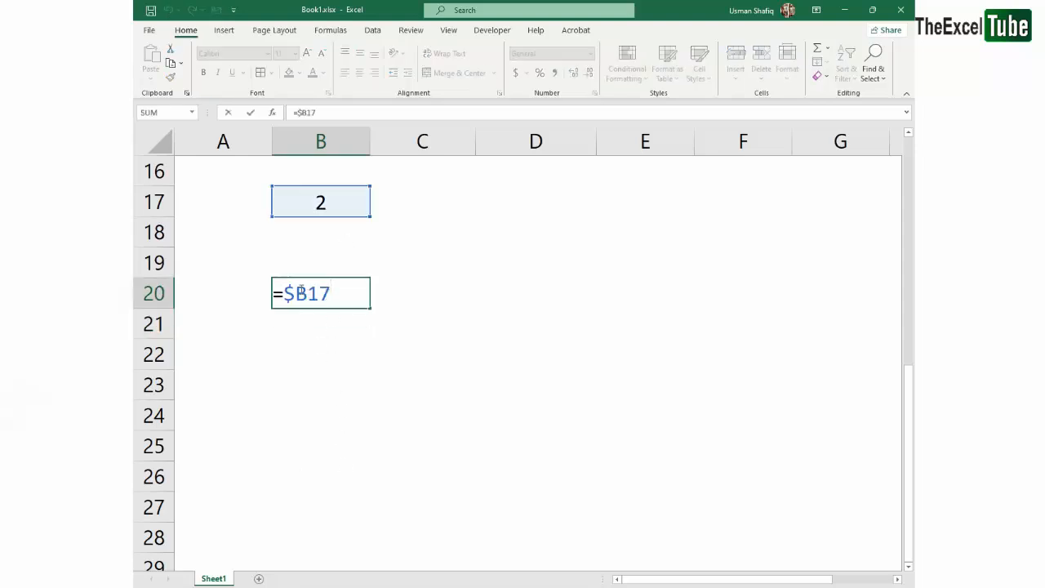
{"action": "left_click_drag", "start_coordinate": [285, 290], "coordinate": [345, 508]}
{"action": "key", "text": "Return"}
{"action": "key", "text": "ctrl+d"}
Open the filled formulas in B21, B22 and B23 to check how their row references change
{"action": "double_click", "coordinate": [338, 321]}
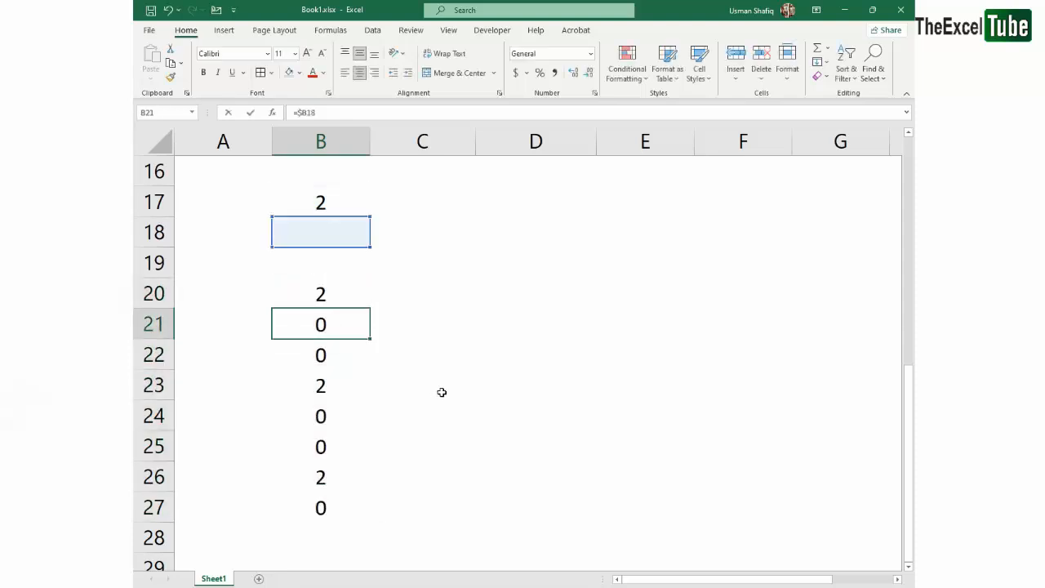
{"action": "key", "text": "Return"}
{"action": "key", "text": "F2"}
{"action": "key", "text": "Return"}
{"action": "key", "text": "F2"}
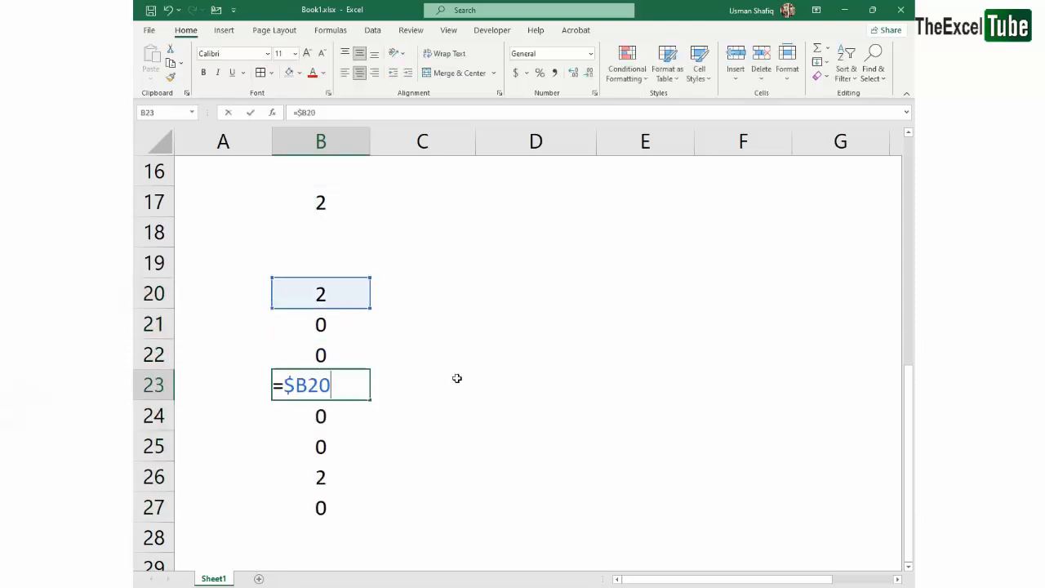
{"action": "key", "text": "Return"}
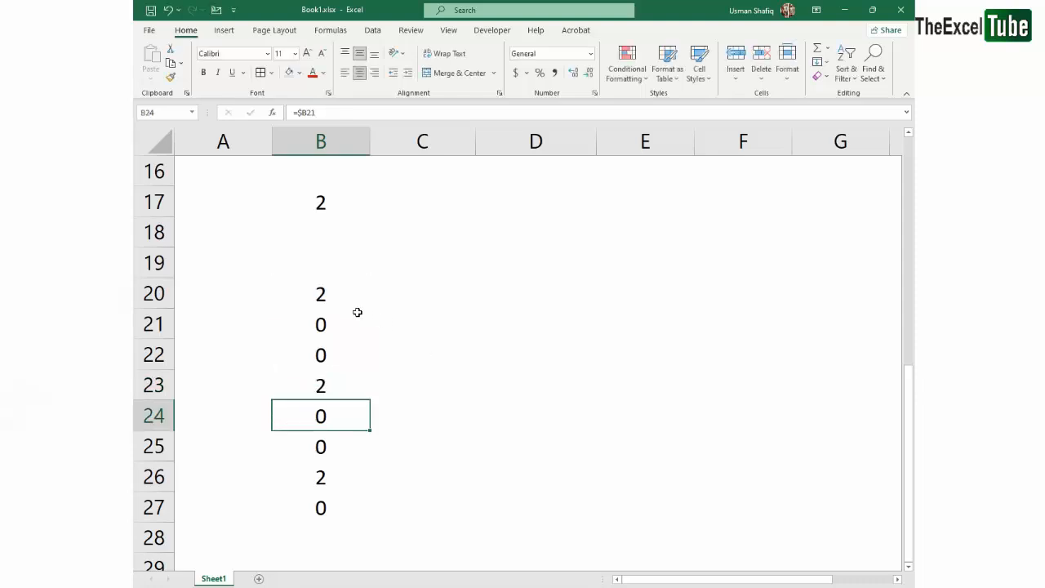
Open B20's formula and highlight its row number and its locked column part separately
{"action": "double_click", "coordinate": [314, 289]}
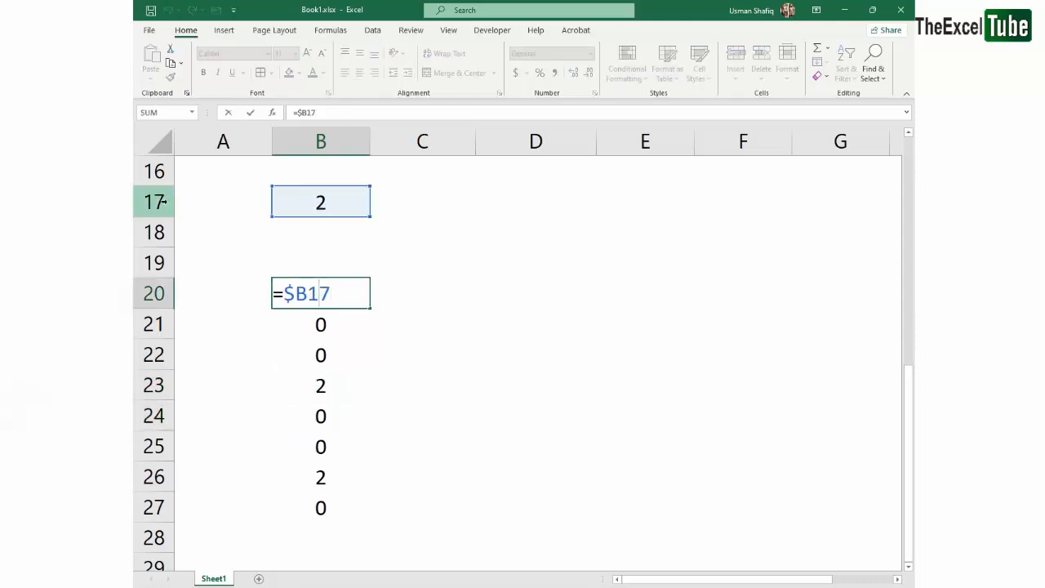
{"action": "left_click_drag", "start_coordinate": [310, 287], "coordinate": [347, 287]}
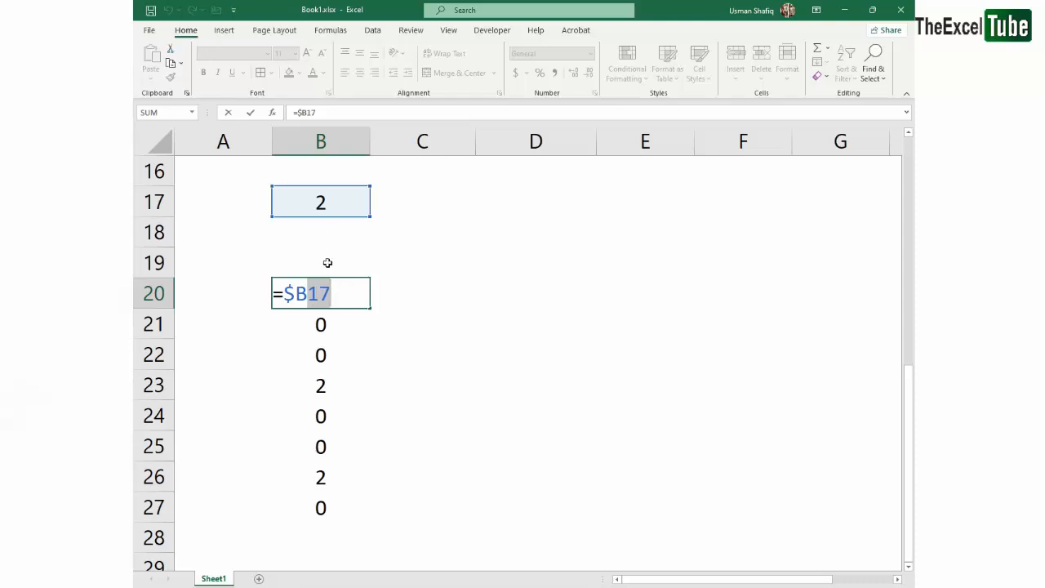
{"action": "left_click", "coordinate": [310, 293]}
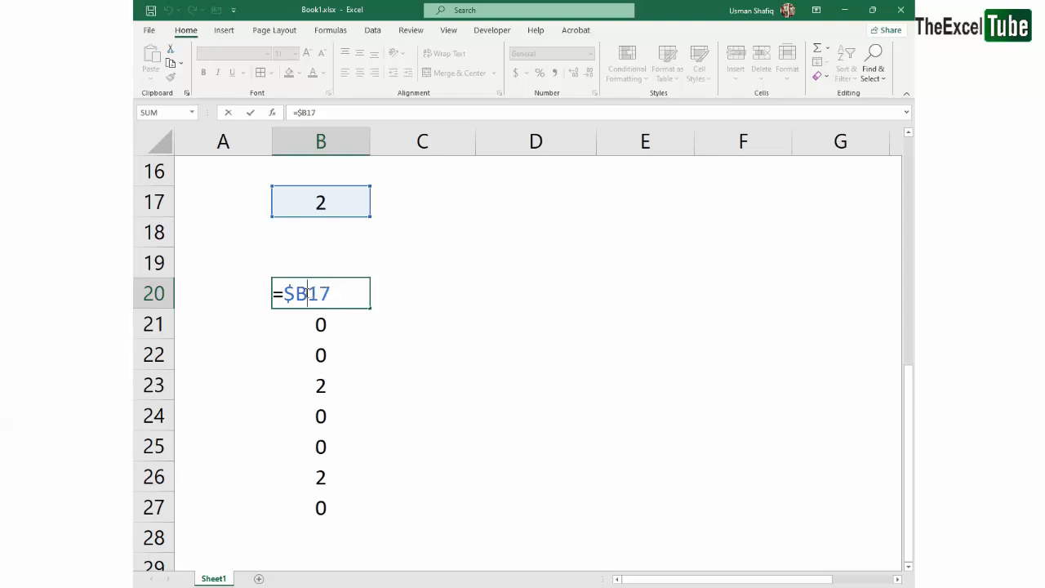
{"action": "left_click_drag", "start_coordinate": [307, 293], "coordinate": [284, 294]}
{"action": "left_click", "coordinate": [307, 293]}
{"action": "key", "text": "Return"}
Reopen the formulas in B21 and B22 to compare their references with B20's
{"action": "double_click", "coordinate": [335, 325]}
{"action": "key", "text": "Escape"}
{"action": "double_click", "coordinate": [335, 354]}
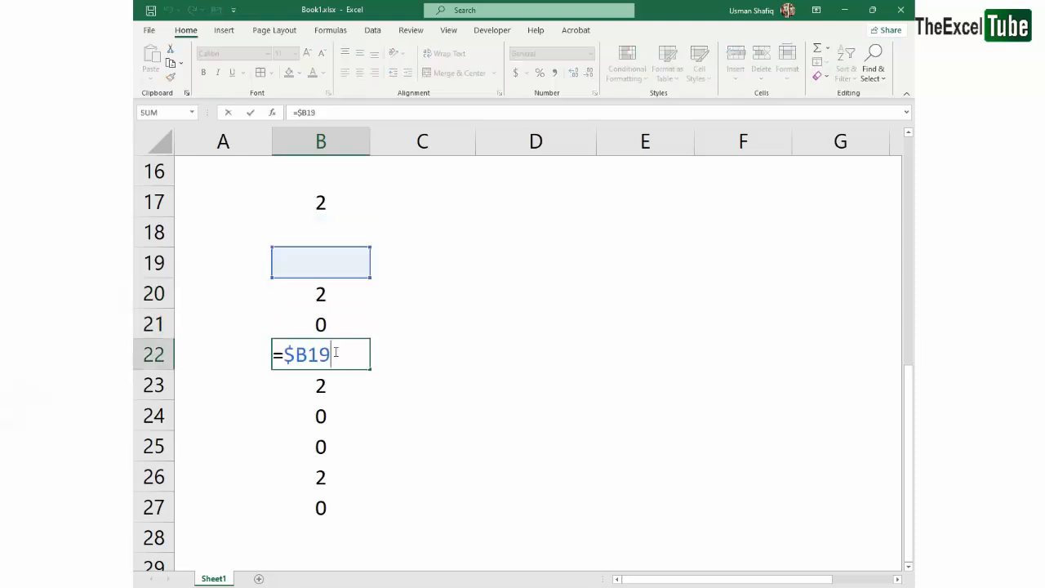
{"action": "key", "text": "Escape"}
Fill the formula from B20 across to F20 and check the copied references in C20 and D20
{"action": "left_click_drag", "start_coordinate": [335, 294], "coordinate": [704, 296]}
{"action": "key", "text": "ctrl+r"}
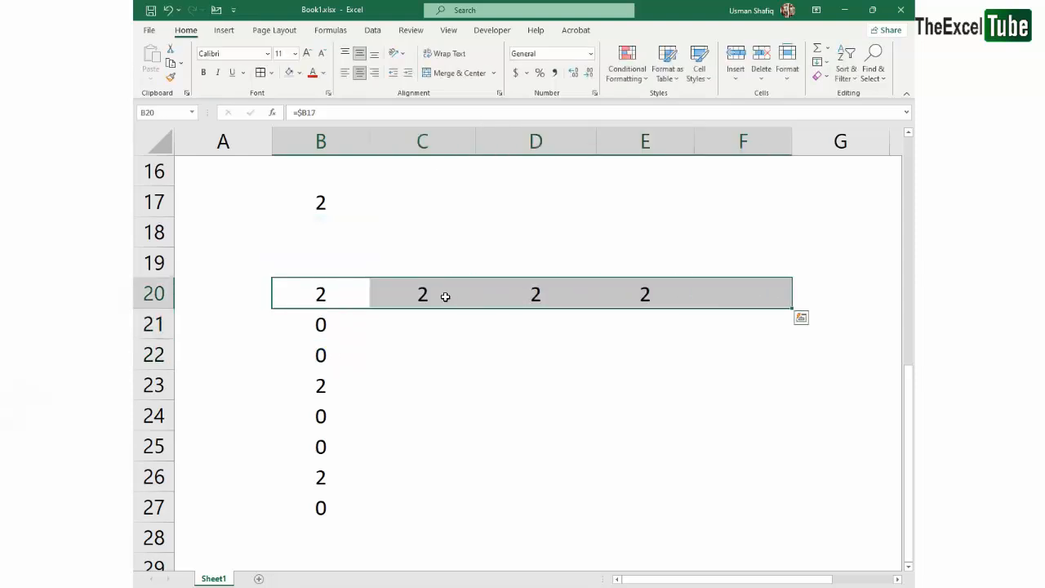
{"action": "left_click", "coordinate": [441, 296]}
{"action": "left_click_drag", "start_coordinate": [321, 294], "coordinate": [771, 294]}
{"action": "double_click", "coordinate": [447, 300]}
{"action": "double_click", "coordinate": [495, 294]}
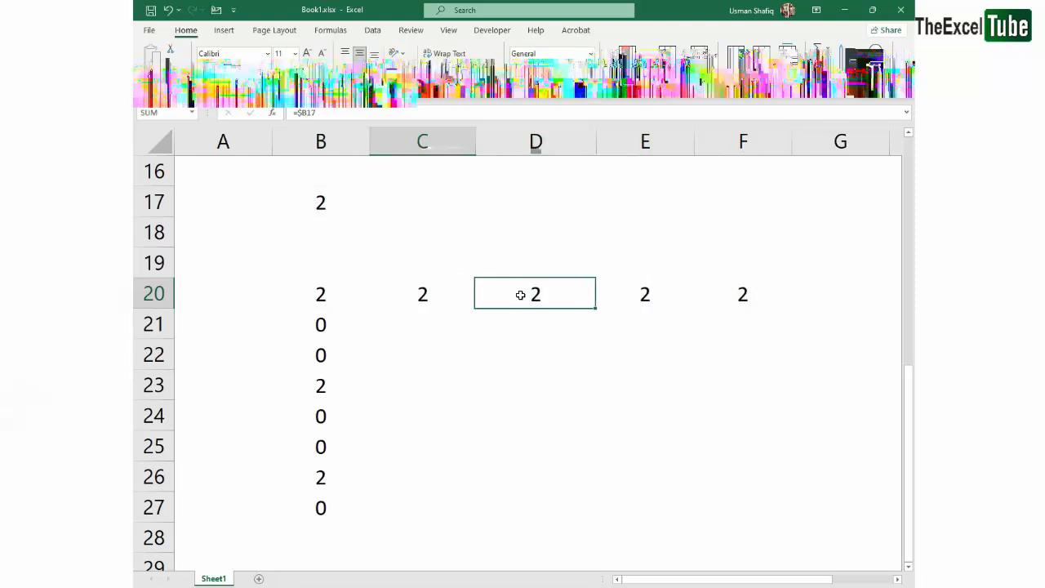
Fill the formula from D20 down into D21
{"action": "left_click_drag", "start_coordinate": [511, 294], "coordinate": [544, 326]}
{"action": "key", "text": "Escape"}
{"action": "key", "text": "ctrl+d"}
Examine the locked column and the row number in D21's formula, comparing them with B20's formula
{"action": "left_click", "coordinate": [569, 323]}
{"action": "double_click", "coordinate": [569, 324]}
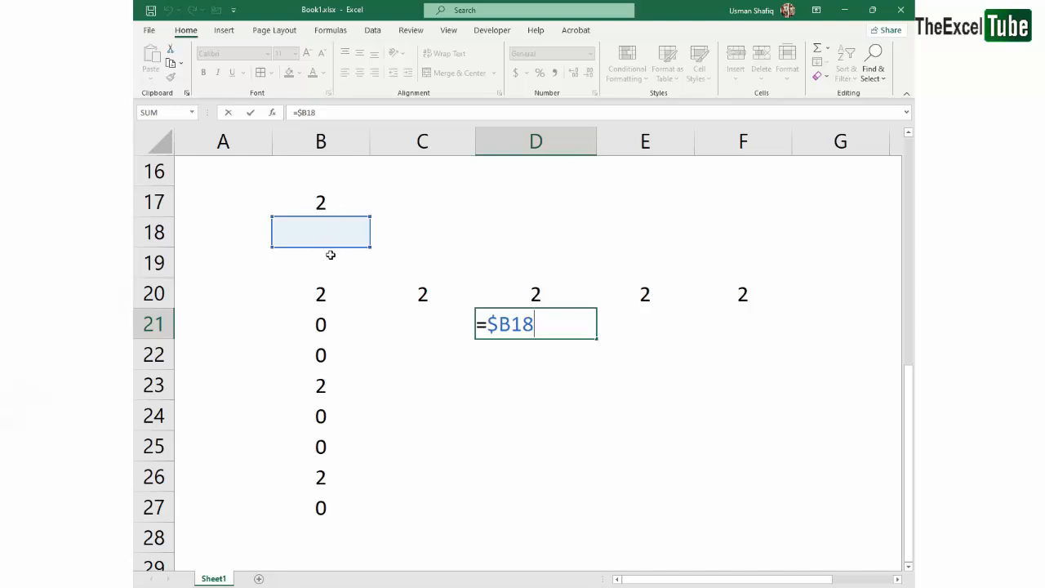
{"action": "mouse_move", "coordinate": [508, 324]}
{"action": "left_mouse_down"}
{"action": "mouse_move", "coordinate": [490, 324]}
{"action": "mouse_move", "coordinate": [516, 327]}
{"action": "left_mouse_up"}
{"action": "key", "text": "Escape"}
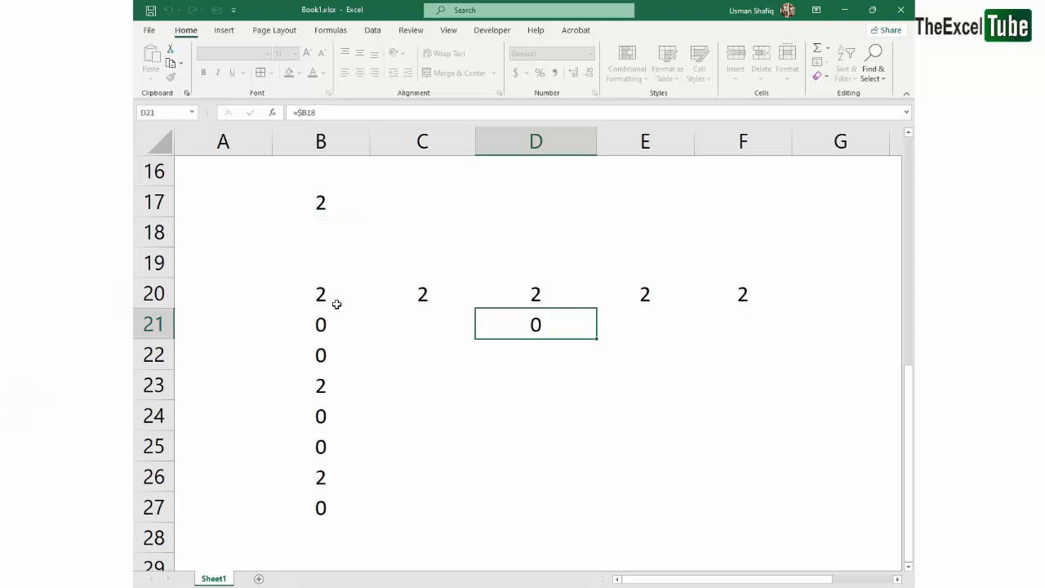
{"action": "double_click", "coordinate": [309, 294]}
{"action": "key", "text": "Escape"}
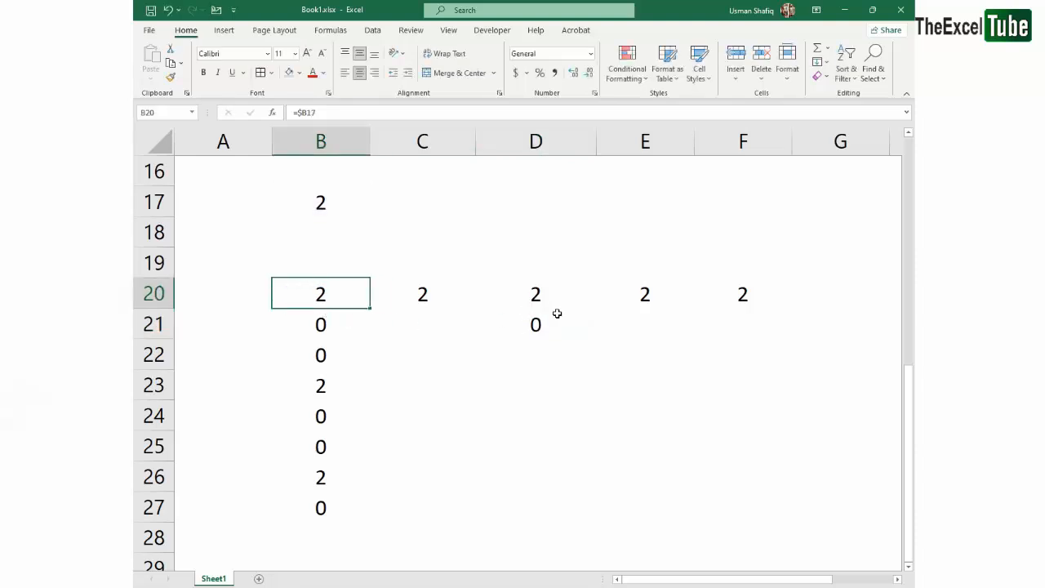
{"action": "double_click", "coordinate": [559, 316]}
{"action": "left_click_drag", "start_coordinate": [508, 326], "coordinate": [490, 325]}
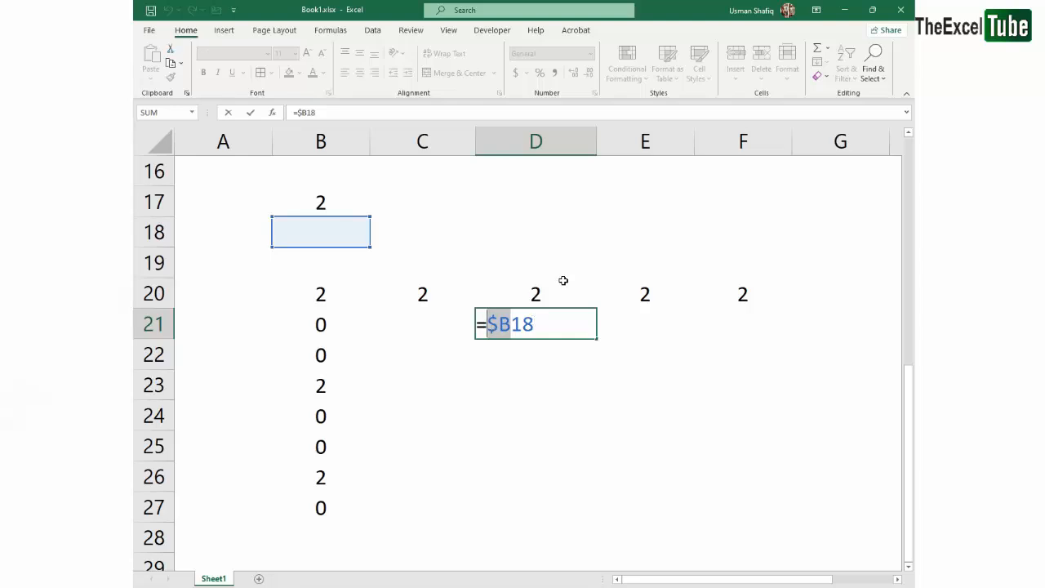
Change the formula in B20 to =B$17 so that the row is locked instead of the column
{"action": "key", "text": "Escape"}
{"action": "double_click", "coordinate": [320, 294]}
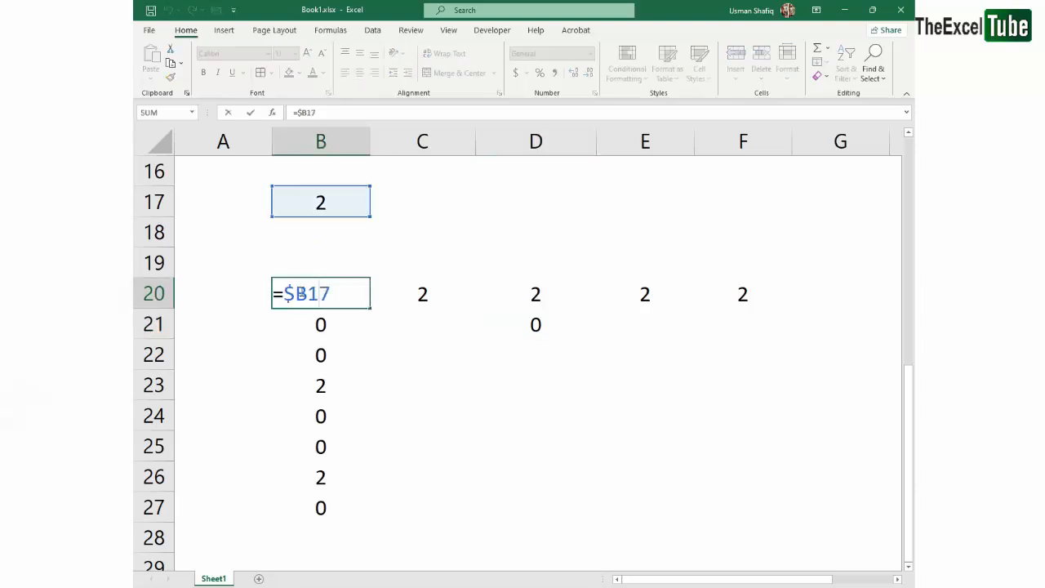
{"action": "key", "text": "Left"}
{"action": "key", "text": "Left"}
{"action": "key", "text": "Left"}
{"action": "key", "text": "BackSpace"}
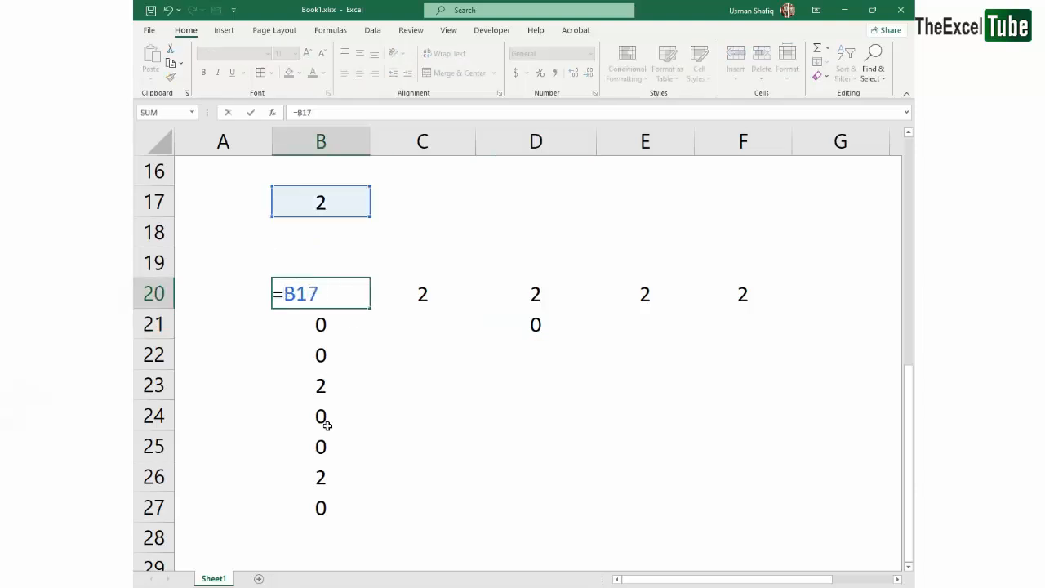
{"action": "key", "text": "Right"}
{"action": "type", "text": "$"}
{"action": "key", "text": "ctrl+Return"}
Clear the previously copied formulas around B20, in C20:F20, D21 and B21:B27
{"action": "key", "text": "Right"}
{"action": "key", "text": "shift+Right"}
{"action": "key", "text": "shift+Right"}
{"action": "key", "text": "shift+Right"}
{"action": "key", "text": "Delete"}
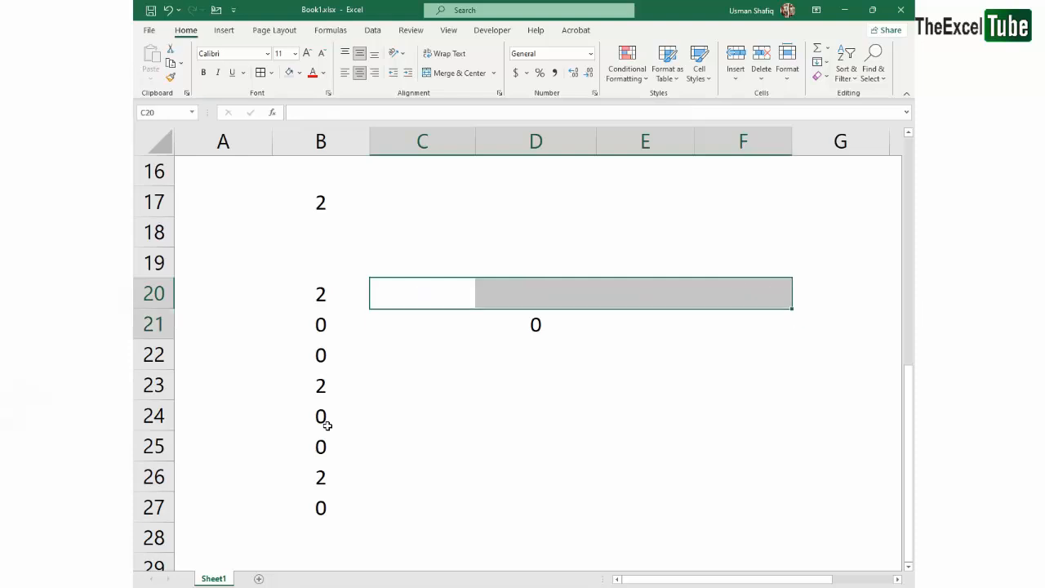
{"action": "key", "text": "Left"}
{"action": "key", "text": "Down"}
{"action": "key", "text": "ctrl+shift+Down"}
{"action": "key", "text": "Delete"}
Fill the =B$17 formula from B20 down to B27
{"action": "key", "text": "Up"}
{"action": "key", "text": "F2"}
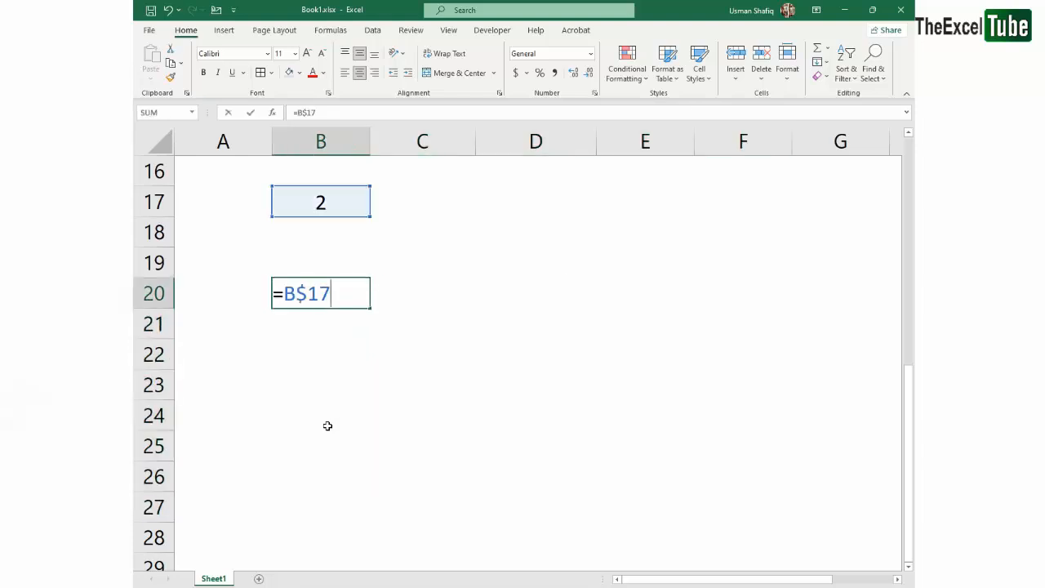
{"action": "key", "text": "ctrl+Return"}
{"action": "left_click_drag", "start_coordinate": [326, 292], "coordinate": [333, 495]}
{"action": "key", "text": "ctrl+d"}
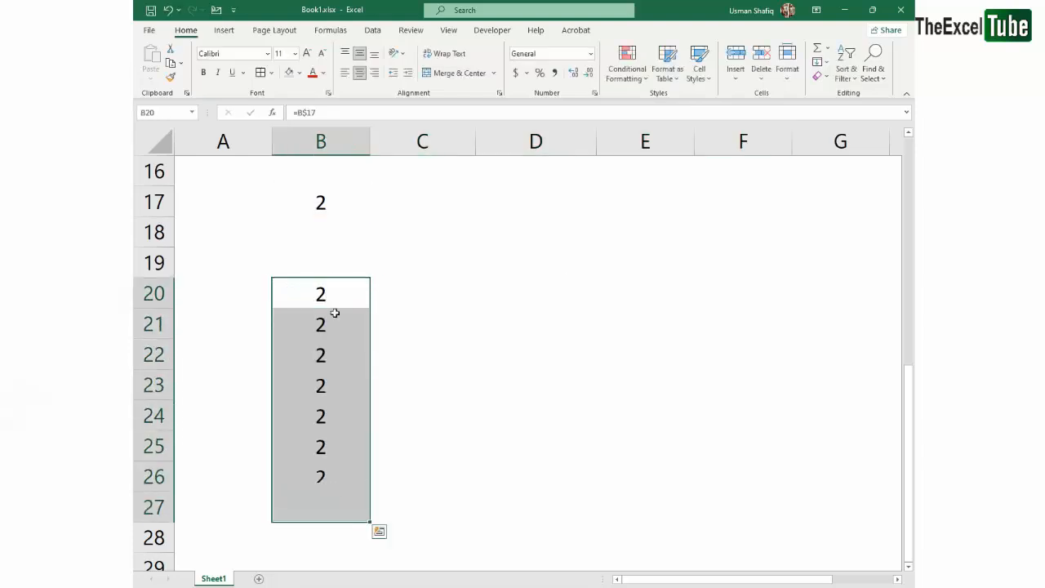
Check the copied references in B21, B22 and B23 against B20's formula
{"action": "double_click", "coordinate": [335, 312]}
{"action": "double_click", "coordinate": [335, 346]}
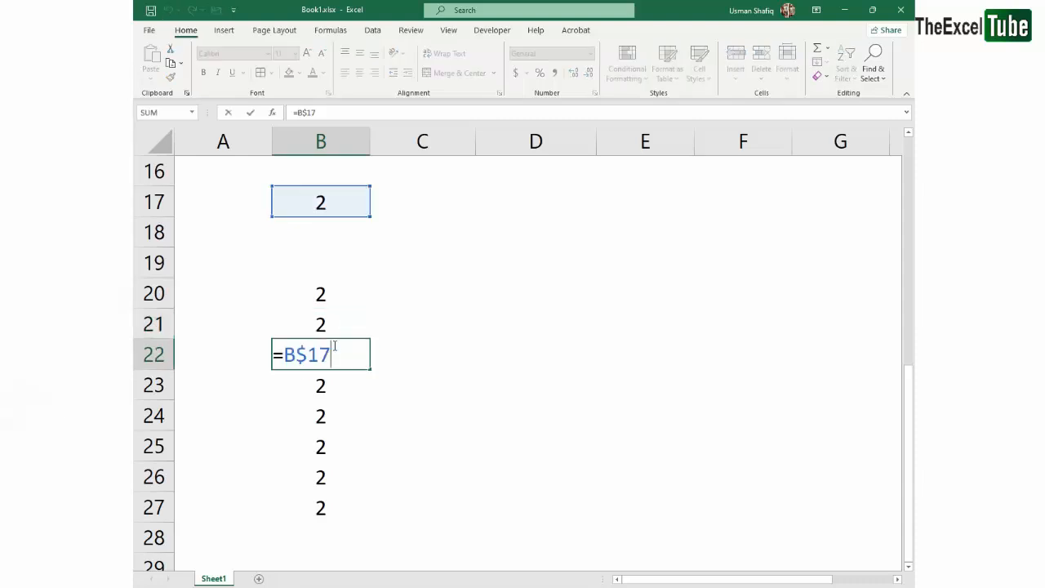
{"action": "key", "text": "ctrl+Return"}
{"action": "double_click", "coordinate": [345, 381]}
{"action": "key", "text": "ctrl+Return"}
Fill the formulas in B20:B27 across to column F and check the copied references in C20, D20, E20, E21 and F20
{"action": "left_click_drag", "start_coordinate": [332, 296], "coordinate": [710, 520]}
{"action": "double_click", "coordinate": [439, 299]}
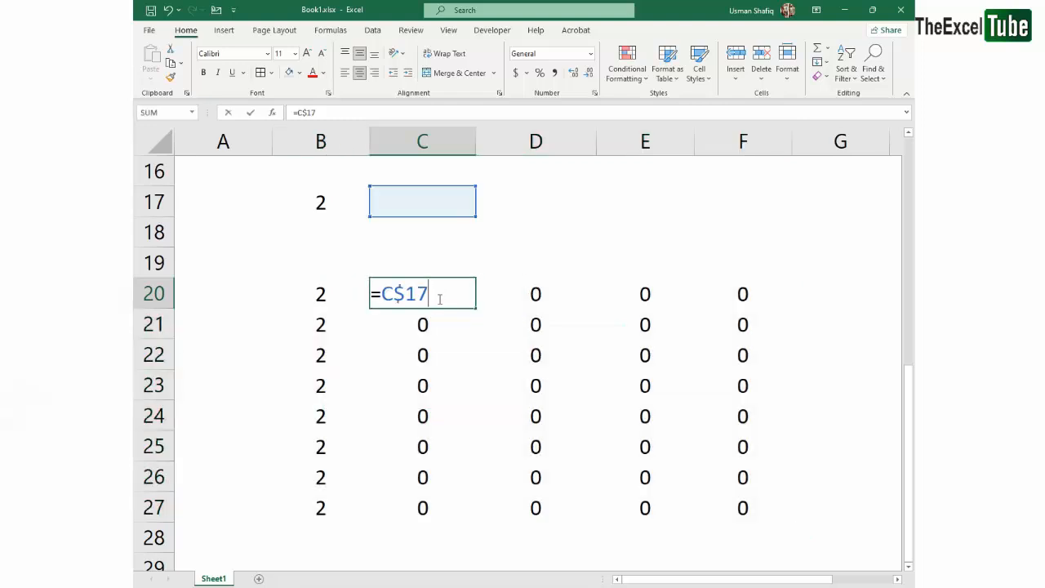
{"action": "key", "text": "ctrl+Return"}
{"action": "double_click", "coordinate": [548, 304]}
{"action": "key", "text": "ctrl+Return"}
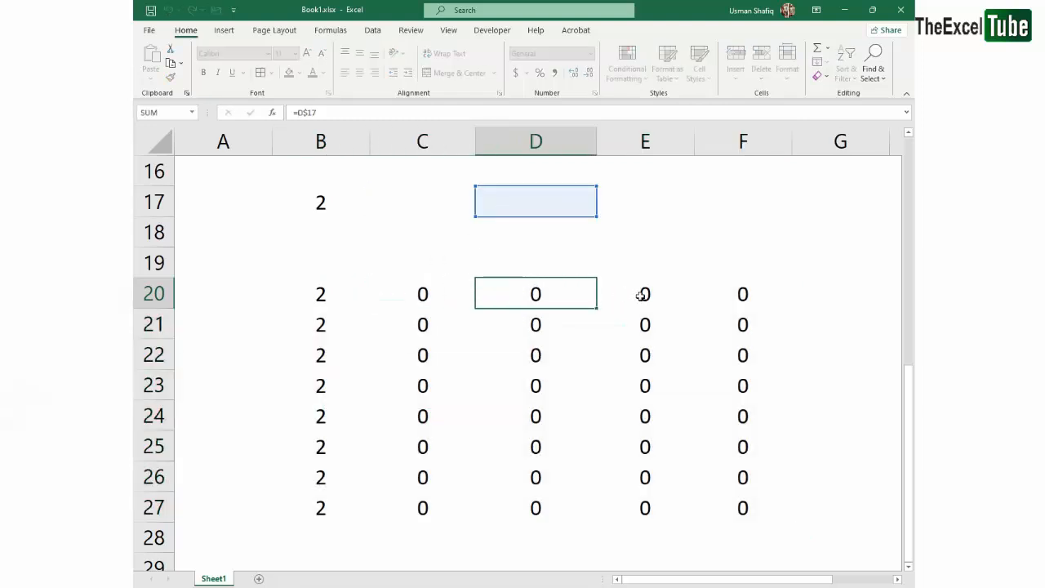
{"action": "double_click", "coordinate": [642, 296]}
{"action": "key", "text": "ctrl+Return"}
{"action": "double_click", "coordinate": [644, 327]}
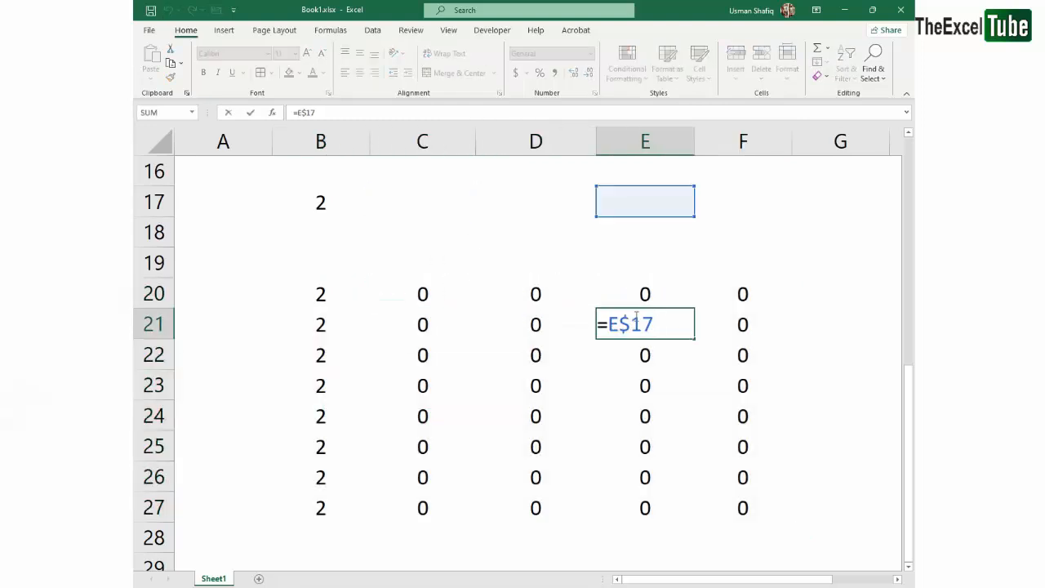
{"action": "key", "text": "ctrl+Return"}
{"action": "double_click", "coordinate": [743, 295]}
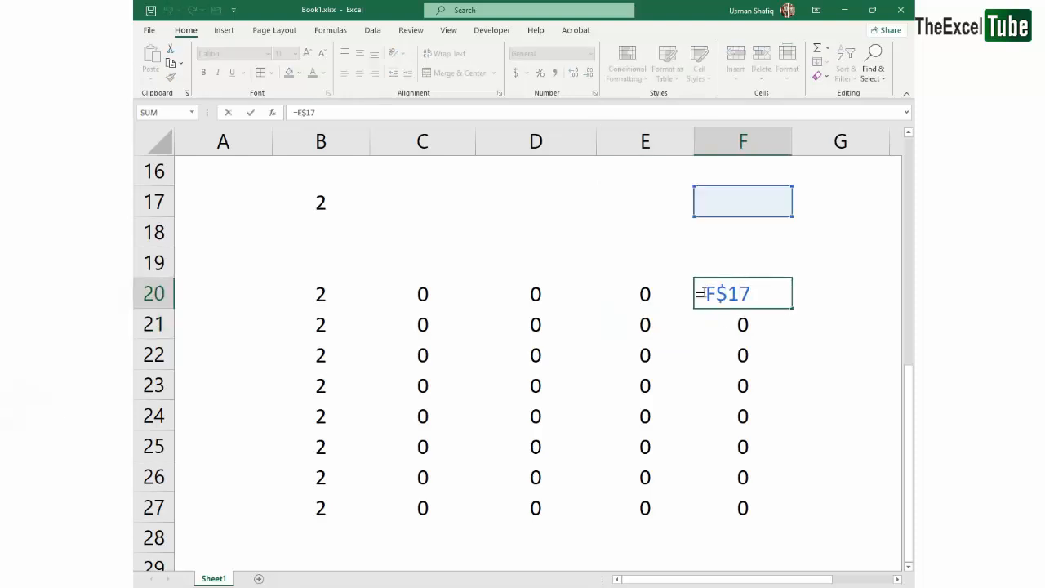
{"action": "key", "text": "ctrl+Return"}
Select the filled range B20:F27, and return to the multiplication table at cell D5
{"action": "left_click_drag", "start_coordinate": [326, 294], "coordinate": [770, 506]}
{"action": "scroll", "coordinate": [566, 367], "scroll_direction": "up", "scroll_amount": 5}
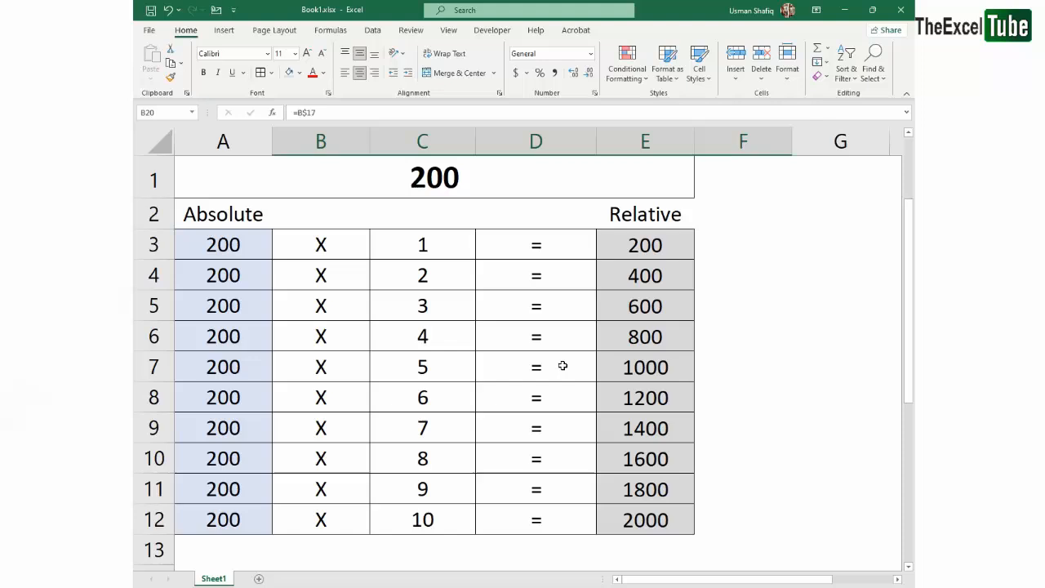
{"action": "left_click", "coordinate": [574, 312]}
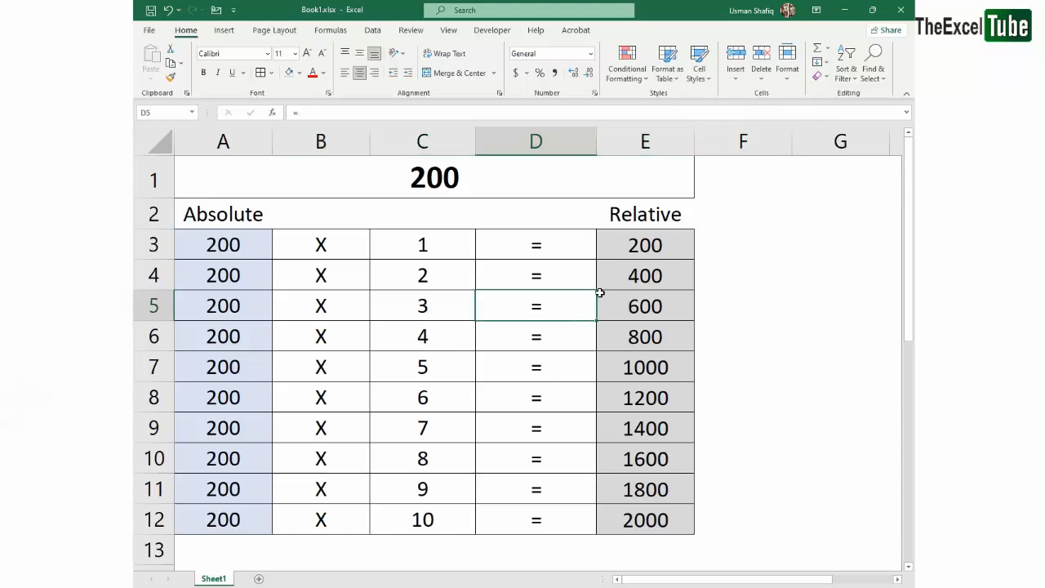